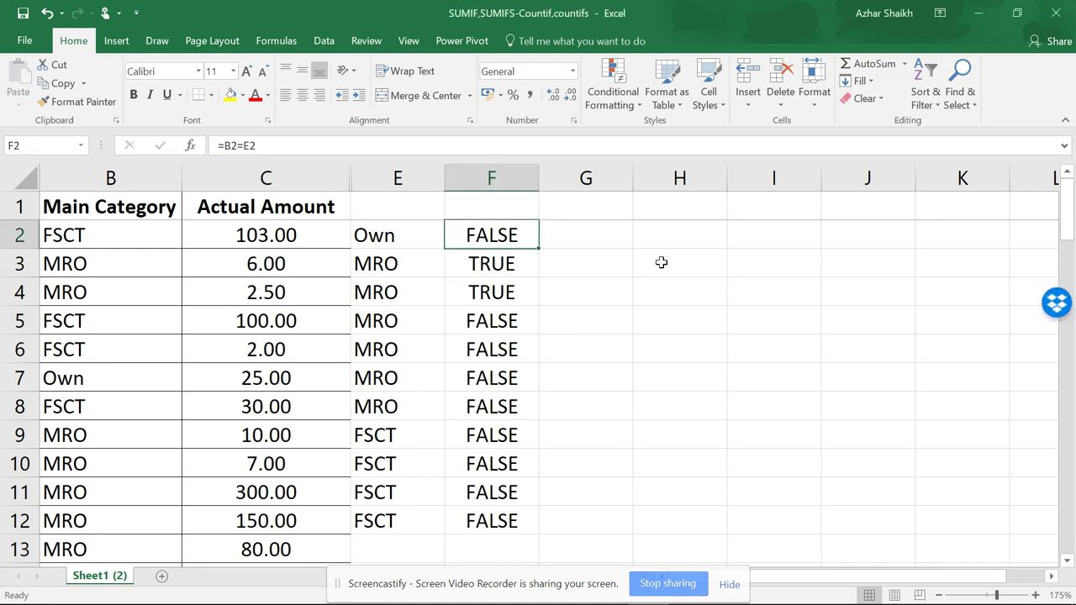
{"action": "mouse_move", "coordinate": [1067, 201]}
{"action": "left_mouse_down"}
{"action": "mouse_move", "coordinate": [1070, 261]}
{"action": "mouse_move", "coordinate": [1069, 206]}
{"action": "left_mouse_up"}
{"action": "left_click_drag", "start_coordinate": [503, 586], "coordinate": [845, 27]}
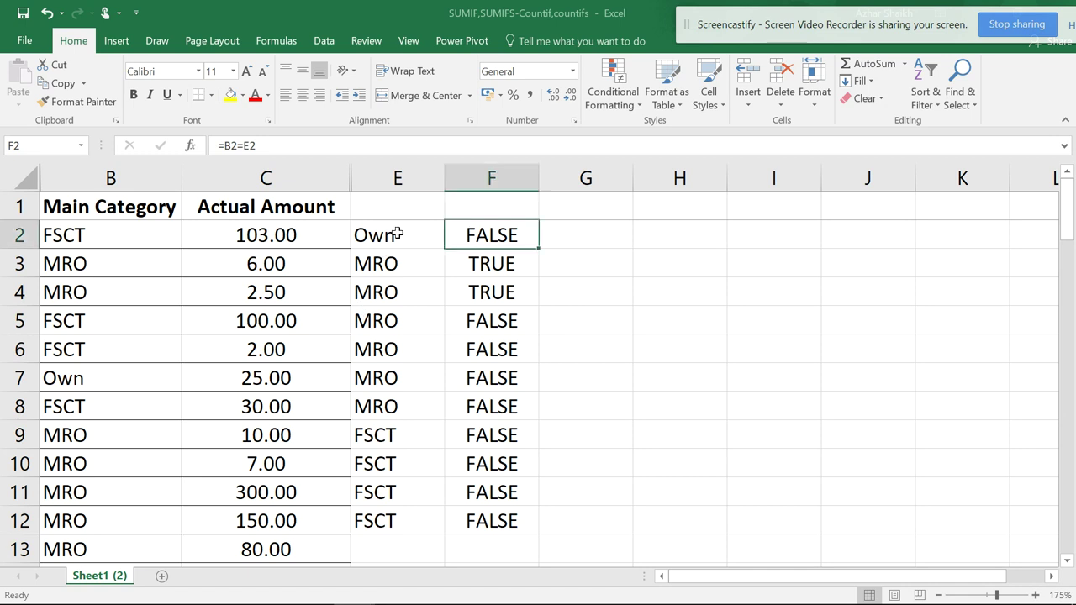
Examine the comparison formulas in column F and the TRUE/FALSE results further down in column E.
{"action": "left_click", "coordinate": [497, 269]}
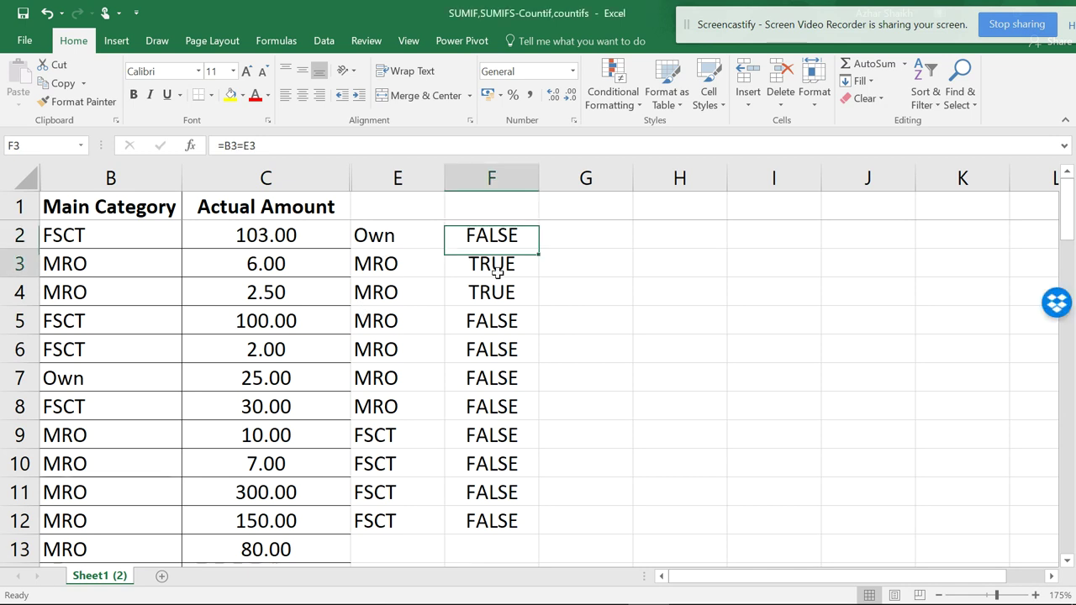
{"action": "left_click", "coordinate": [491, 322]}
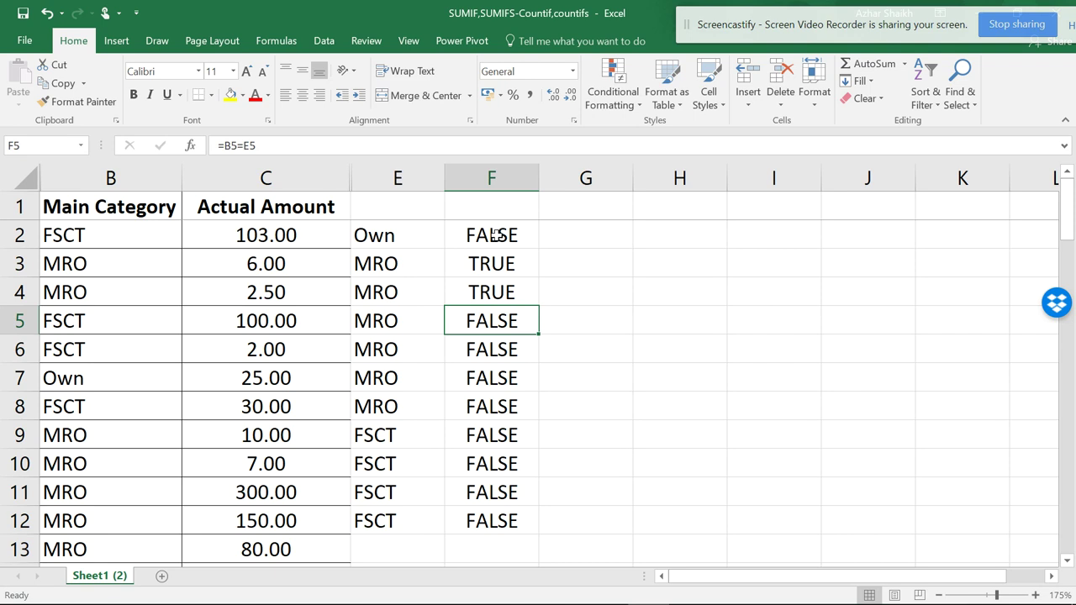
{"action": "scroll", "coordinate": [485, 273], "scroll_direction": "down", "scroll_amount": 3}
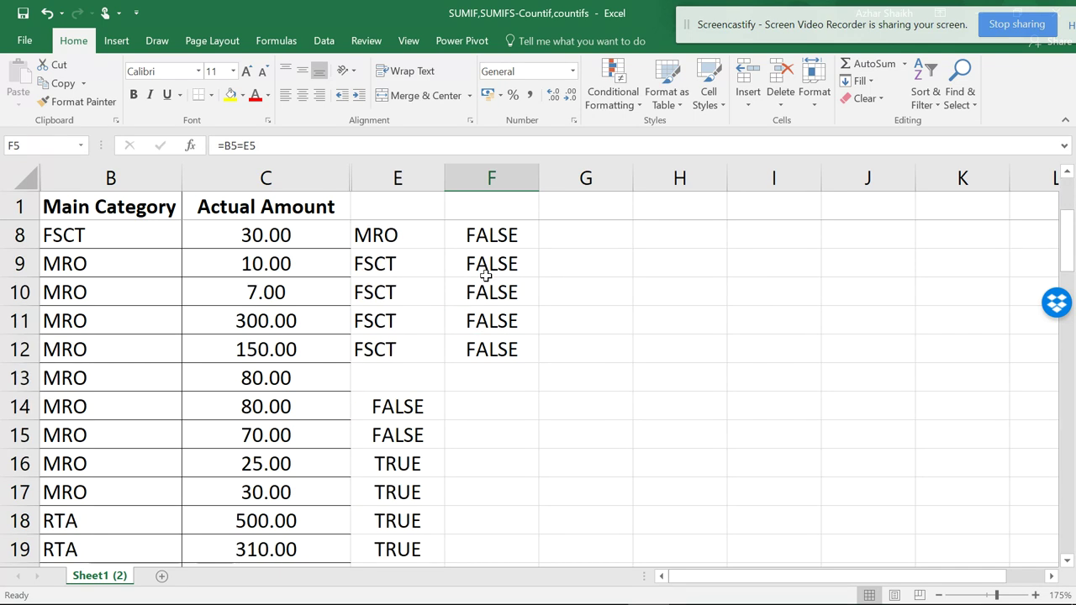
{"action": "scroll", "coordinate": [485, 276], "scroll_direction": "up", "scroll_amount": 3}
{"action": "left_click", "coordinate": [479, 242]}
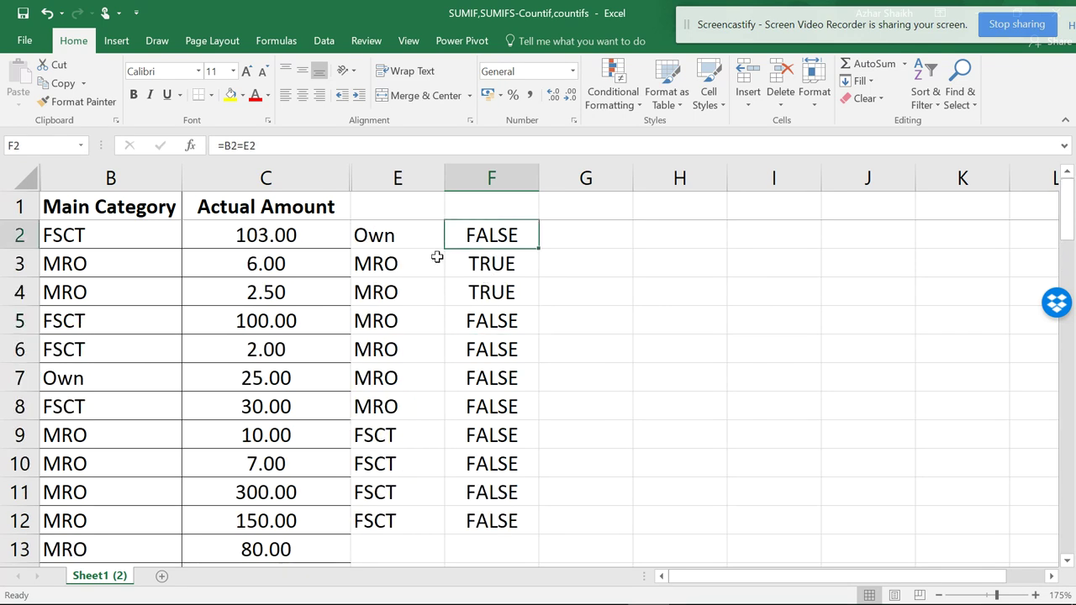
{"action": "scroll", "coordinate": [412, 289], "scroll_direction": "down", "scroll_amount": 4}
{"action": "scroll", "coordinate": [374, 319], "scroll_direction": "up", "scroll_amount": 1}
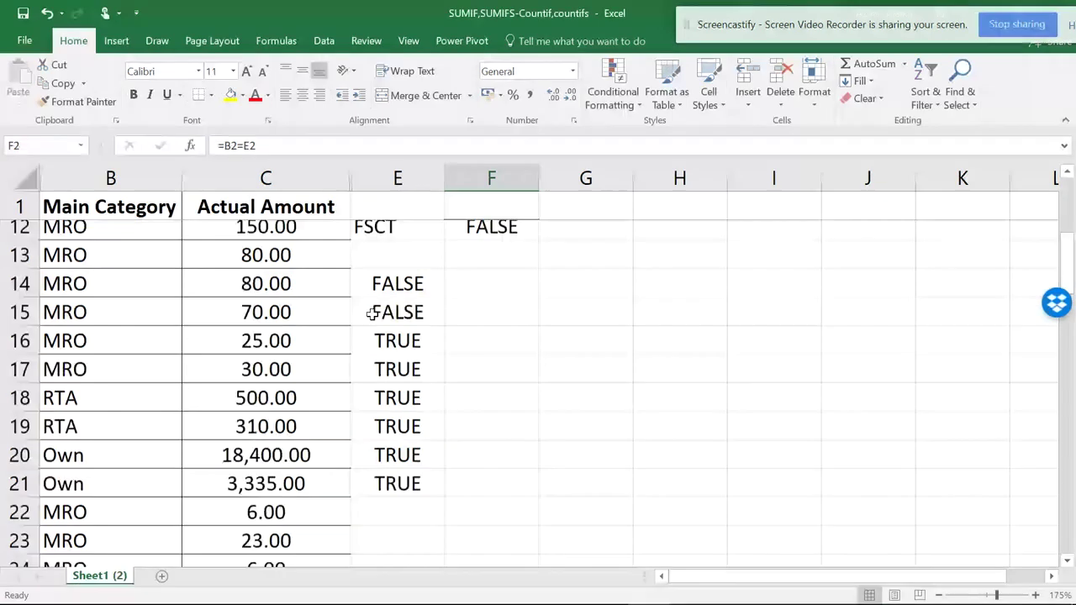
{"action": "scroll", "coordinate": [360, 403], "scroll_direction": "up", "scroll_amount": 2}
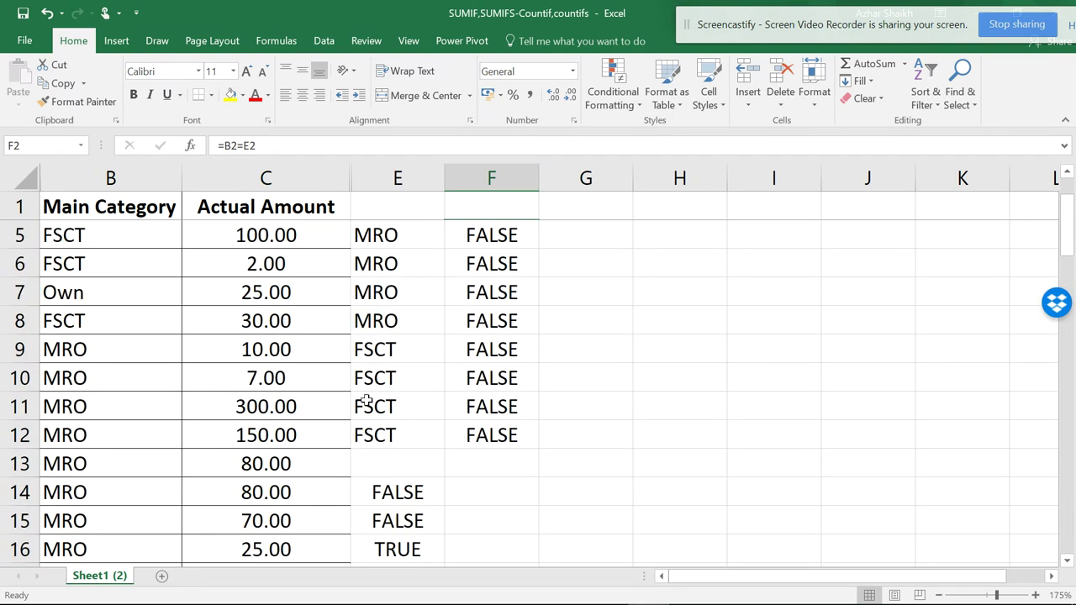
{"action": "scroll", "coordinate": [360, 410], "scroll_direction": "down", "scroll_amount": 1}
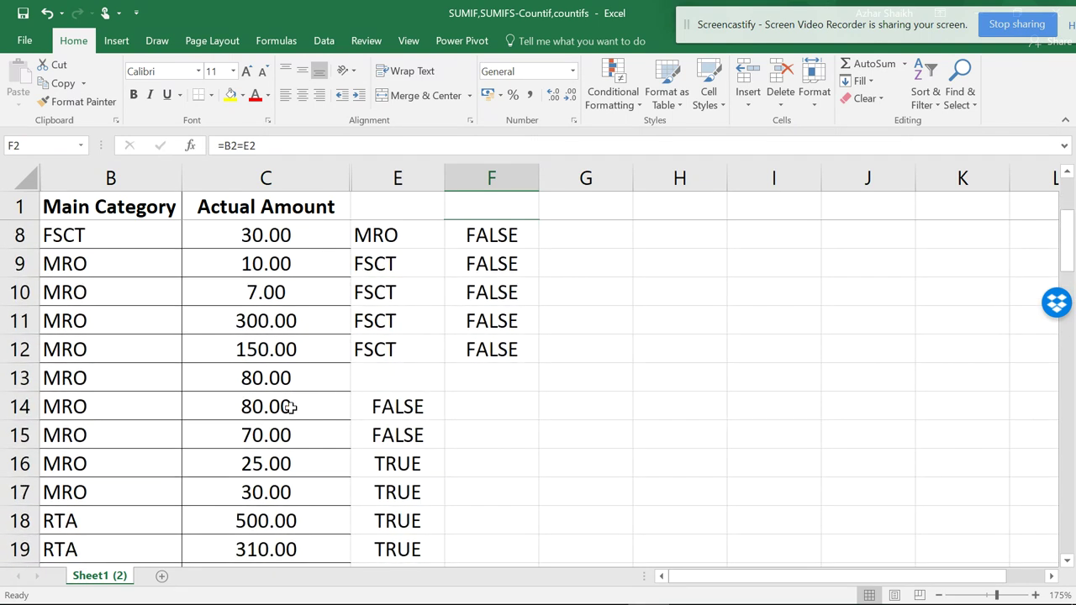
Unhide column D between columns C and E.
{"action": "left_click", "coordinate": [327, 407]}
{"action": "left_click", "coordinate": [366, 415]}
{"action": "left_click_drag", "start_coordinate": [376, 176], "coordinate": [344, 173]}
{"action": "right_click", "coordinate": [344, 173]}
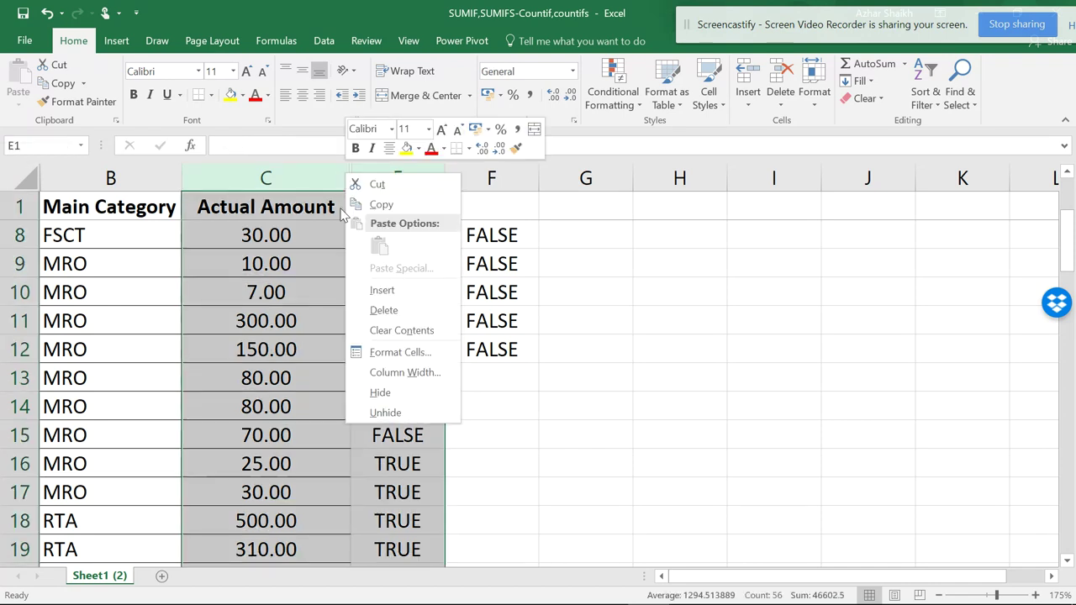
{"action": "left_click", "coordinate": [405, 410]}
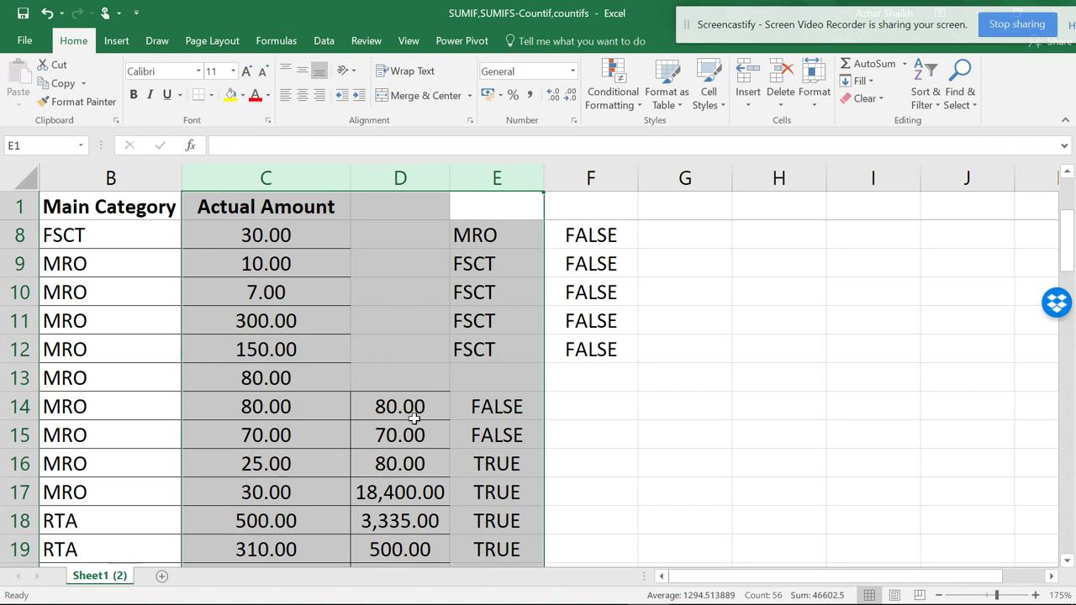
Move the category entries in E2:E12 to D2:D12.
{"action": "scroll", "coordinate": [428, 408], "scroll_direction": "up", "scroll_amount": 2}
{"action": "scroll", "coordinate": [412, 420], "scroll_direction": "down", "scroll_amount": 3}
{"action": "left_click", "coordinate": [408, 328]}
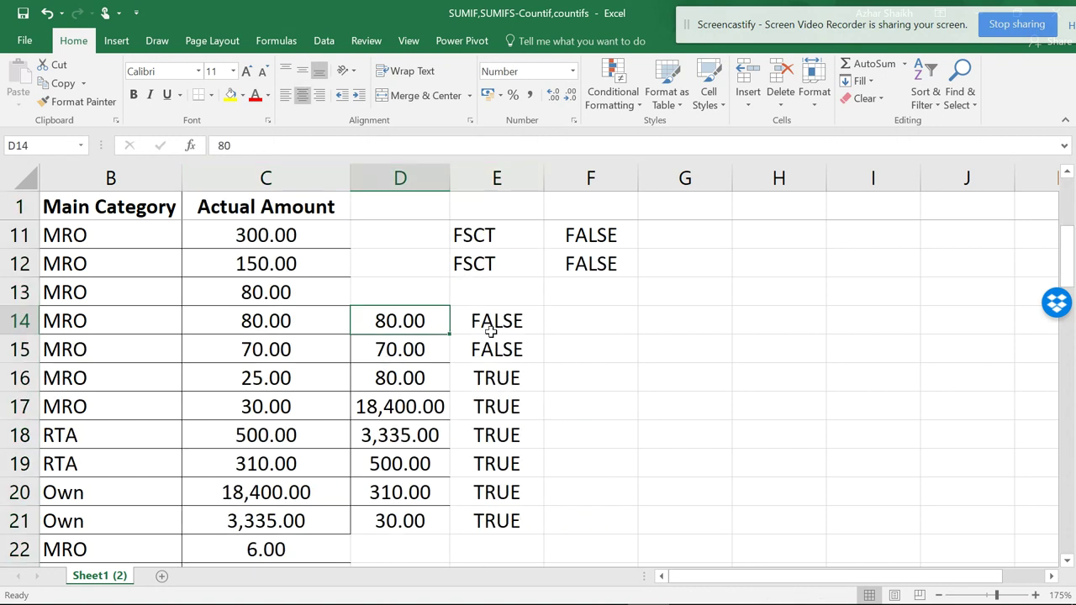
{"action": "scroll", "coordinate": [546, 307], "scroll_direction": "up", "scroll_amount": 2}
{"action": "scroll", "coordinate": [546, 307], "scroll_direction": "up", "scroll_amount": 1}
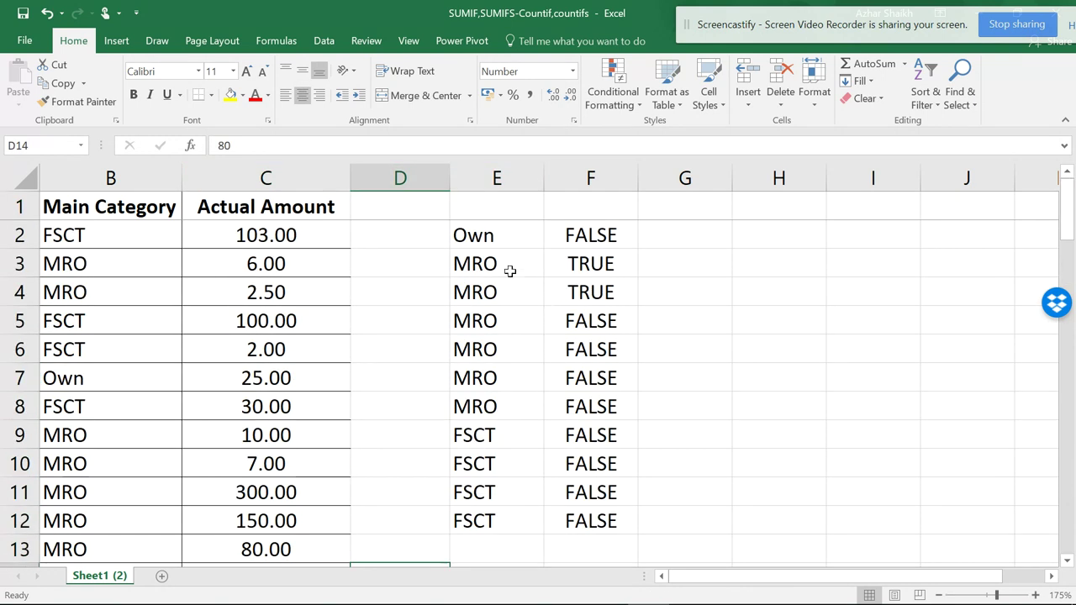
{"action": "left_click_drag", "start_coordinate": [485, 235], "coordinate": [457, 521]}
{"action": "left_click_drag", "start_coordinate": [452, 278], "coordinate": [413, 286]}
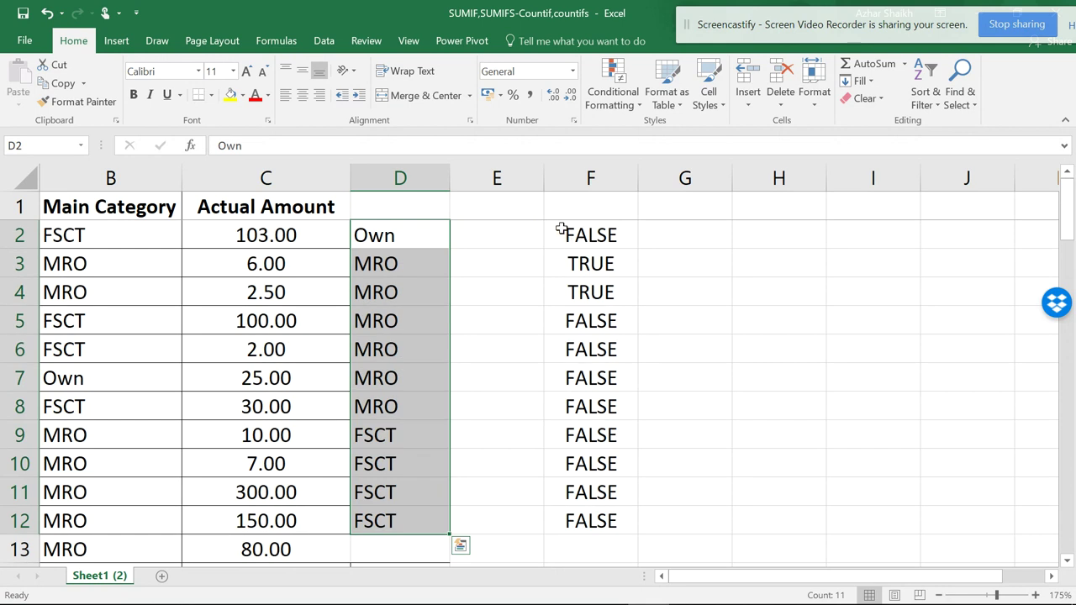
Move the comparison results in E14:E21 to F14:F21.
{"action": "scroll", "coordinate": [532, 375], "scroll_direction": "down", "scroll_amount": 1}
{"action": "scroll", "coordinate": [493, 444], "scroll_direction": "down", "scroll_amount": 2}
{"action": "left_click_drag", "start_coordinate": [494, 319], "coordinate": [495, 518]}
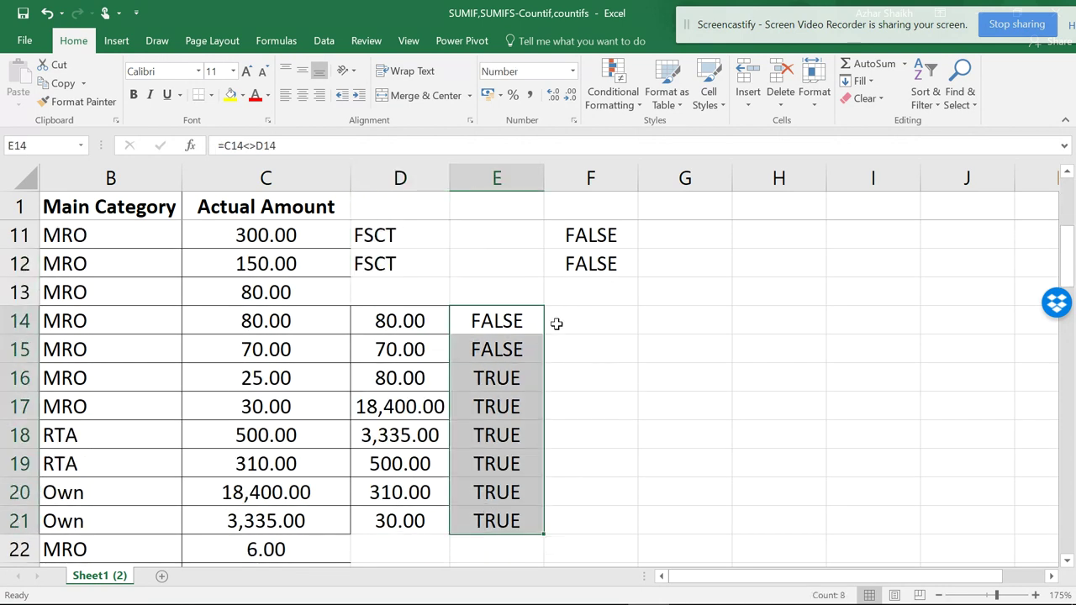
{"action": "left_click_drag", "start_coordinate": [545, 330], "coordinate": [579, 313]}
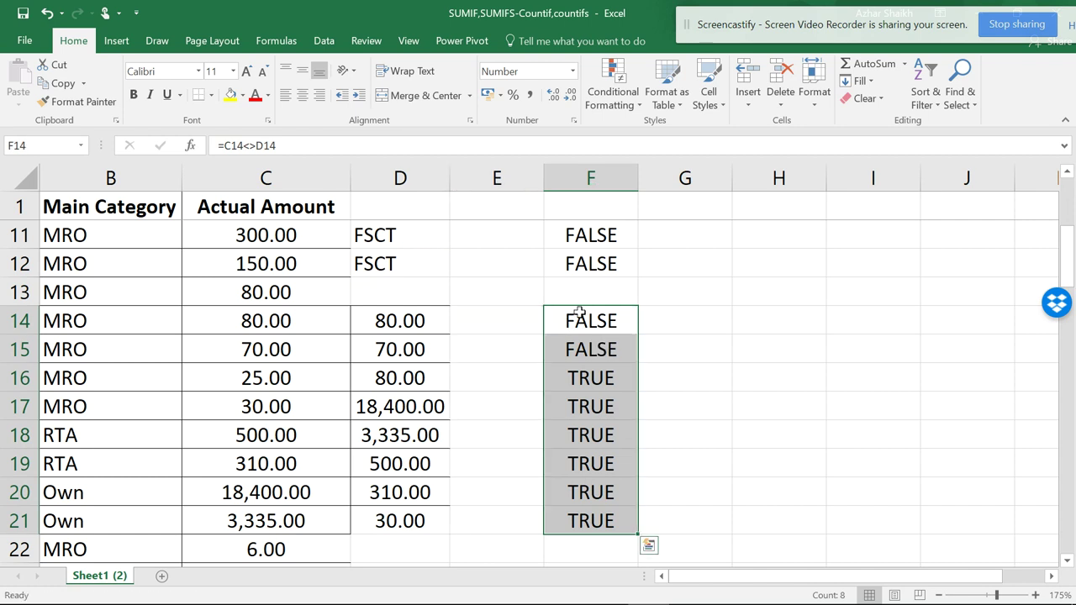
Inspect the category comparison formulas in F2 and F3.
{"action": "scroll", "coordinate": [579, 311], "scroll_direction": "up", "scroll_amount": 3}
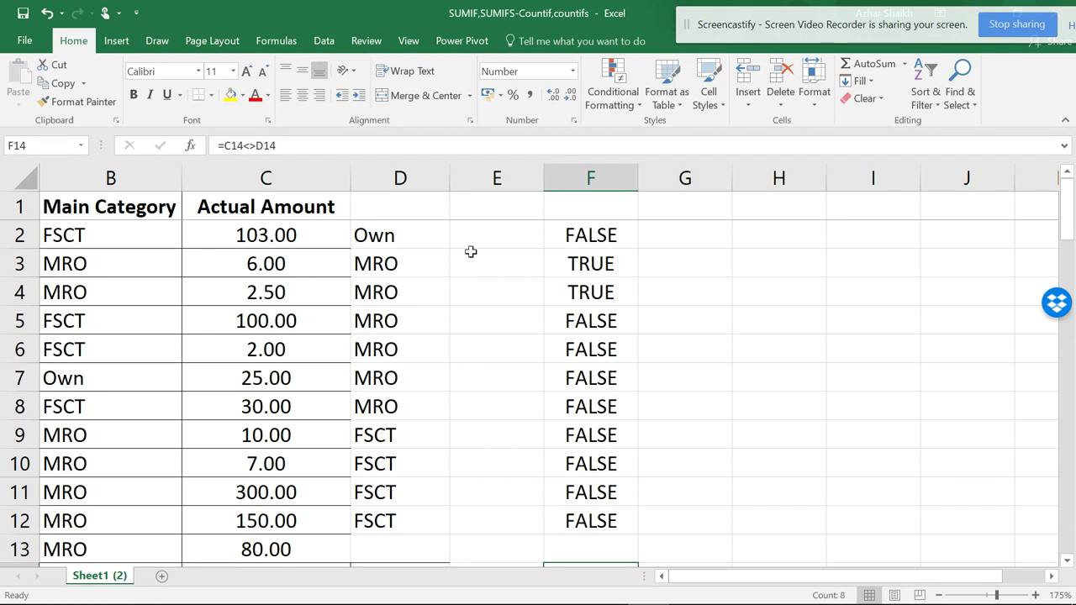
{"action": "left_click", "coordinate": [590, 238]}
{"action": "scroll", "coordinate": [557, 320], "scroll_direction": "down", "scroll_amount": 4}
{"action": "scroll", "coordinate": [566, 336], "scroll_direction": "up", "scroll_amount": 4}
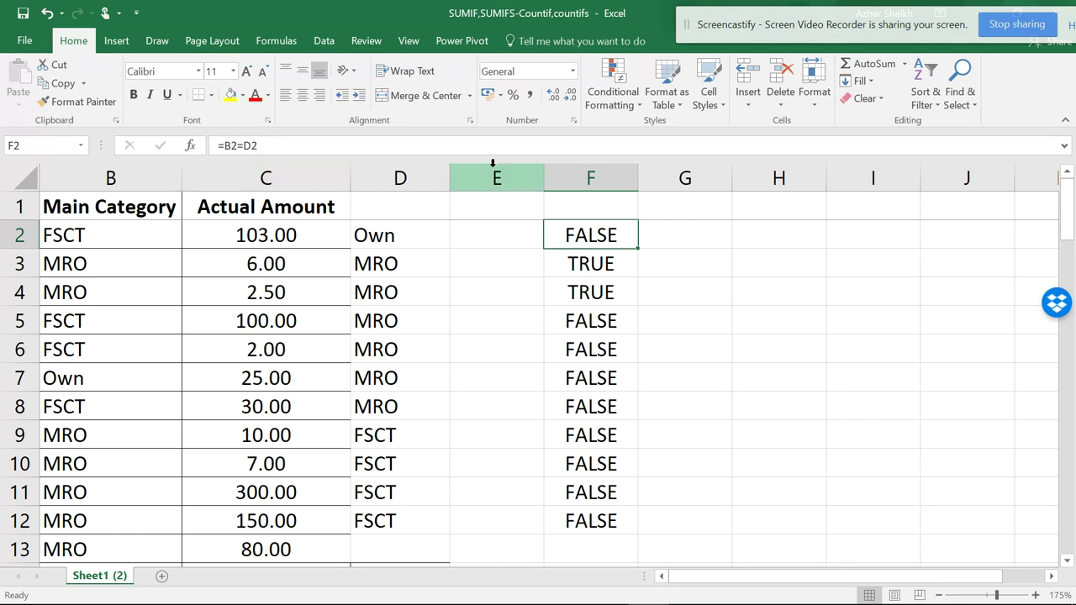
{"action": "left_click", "coordinate": [598, 262]}
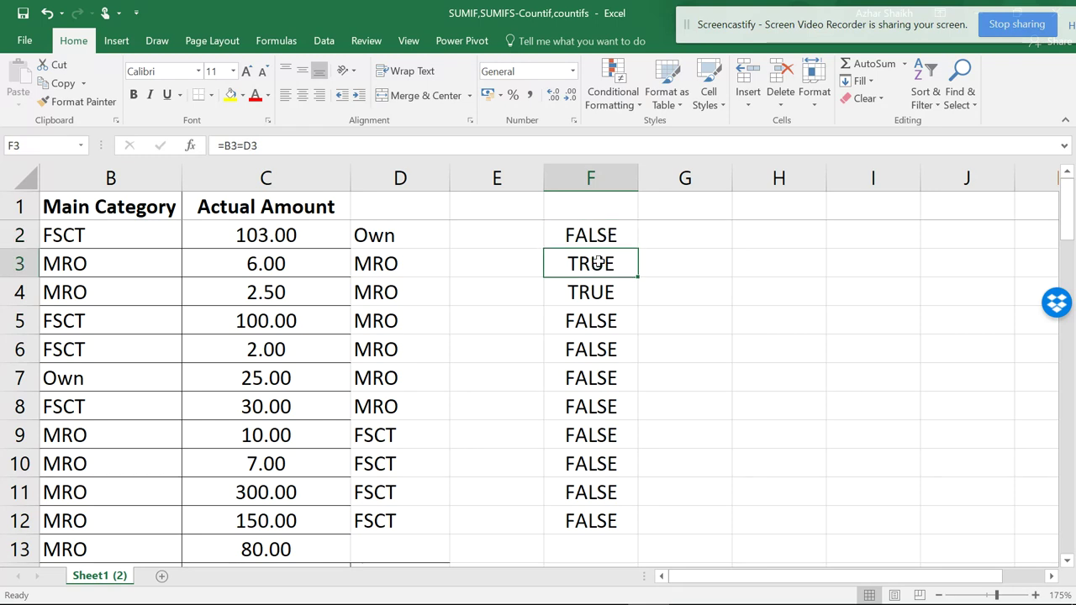
{"action": "left_click", "coordinate": [597, 238]}
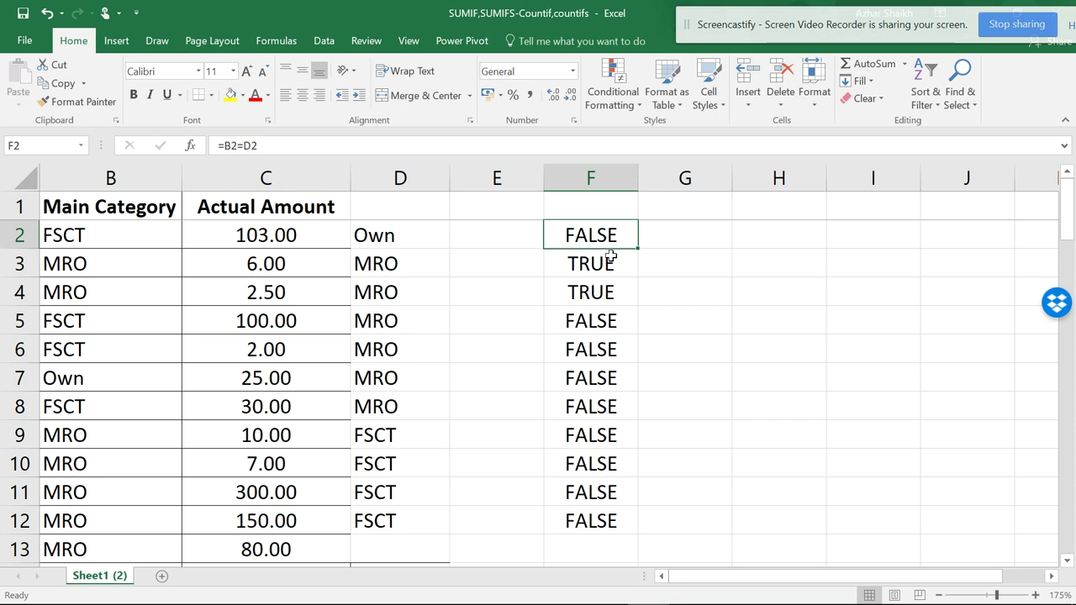
{"action": "double_click", "coordinate": [704, 205]}
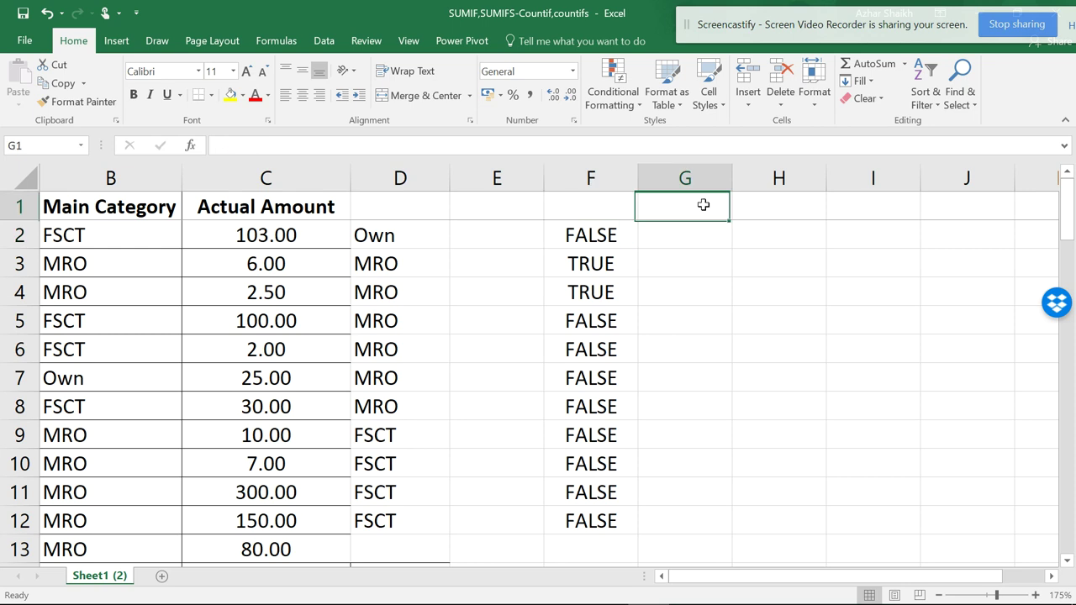
{"action": "type", "text": "\""}
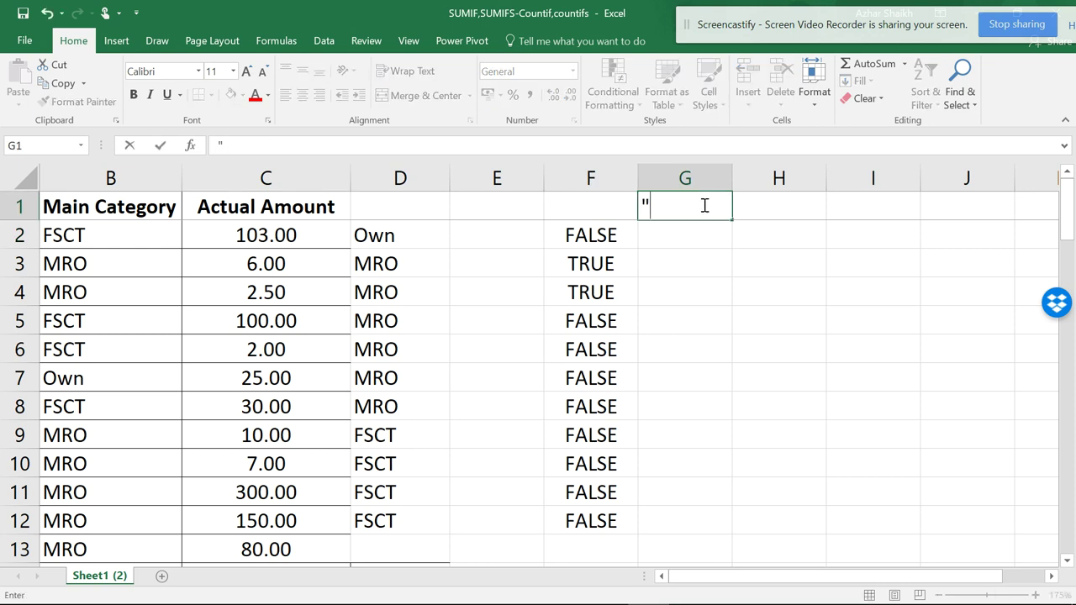
{"action": "type", "text": " \""}
{"action": "key", "text": "BackSpace"}
{"action": "key", "text": "BackSpace"}
{"action": "key", "text": "BackSpace"}
Wrap the B2=D2 comparison in F2 in an IF function and open its function arguments.
{"action": "left_click", "coordinate": [575, 235]}
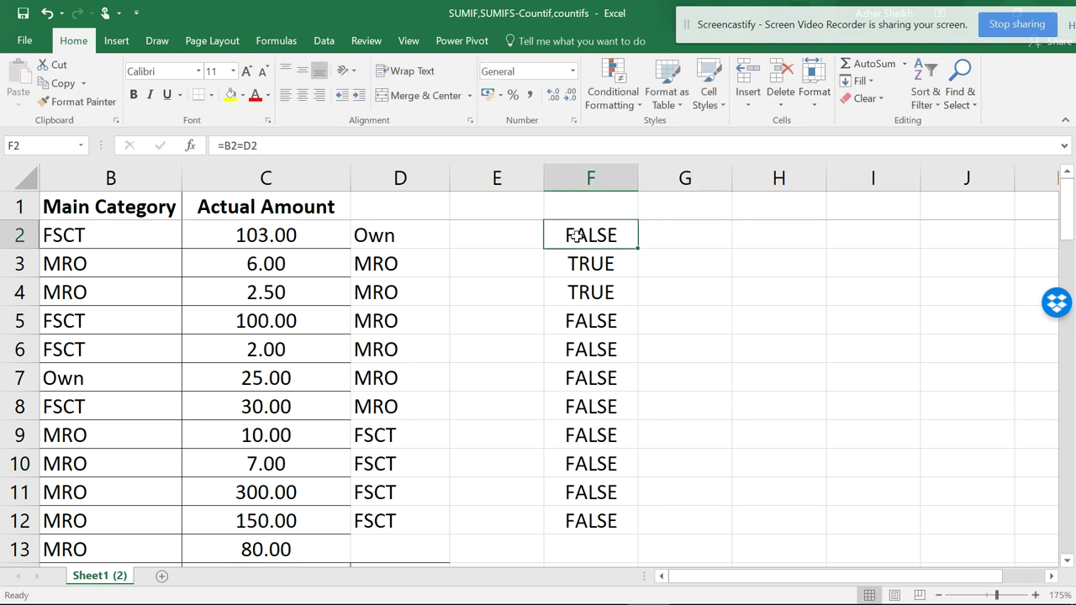
{"action": "left_click", "coordinate": [223, 147]}
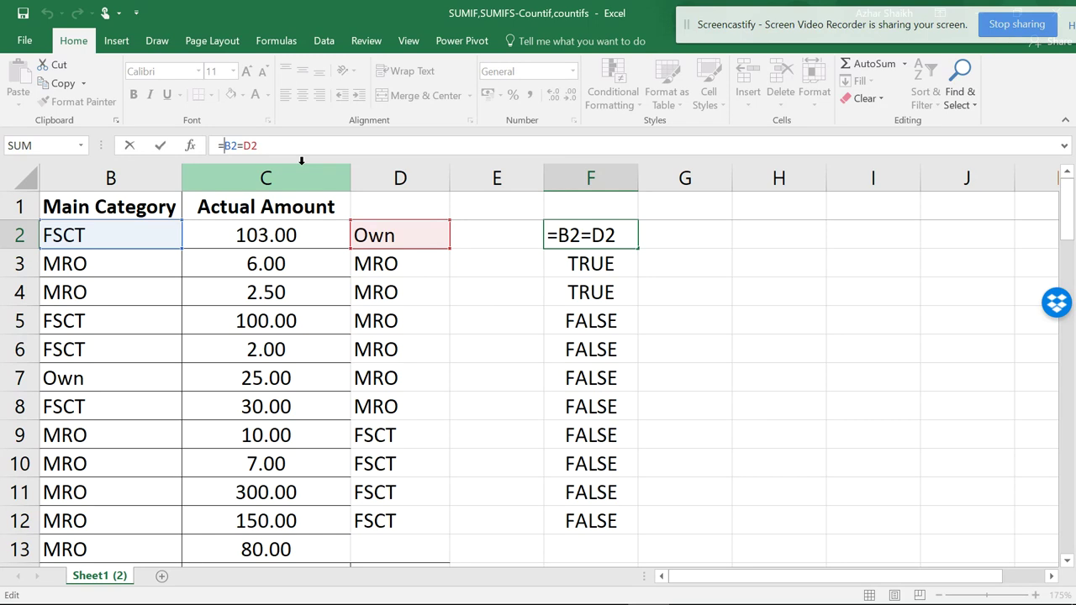
{"action": "type", "text": "if"}
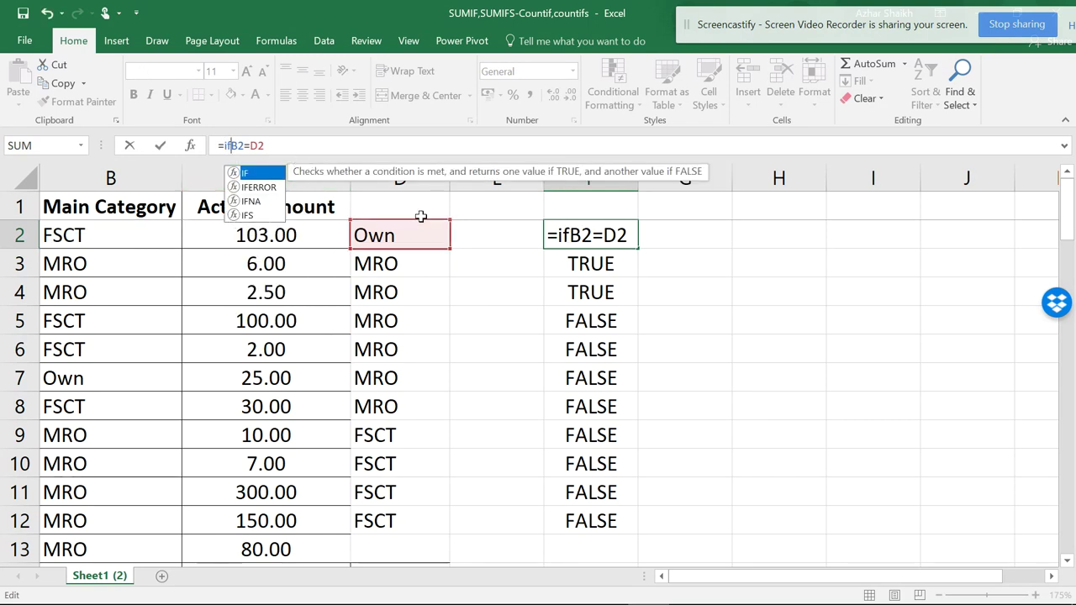
{"action": "type", "text": "("}
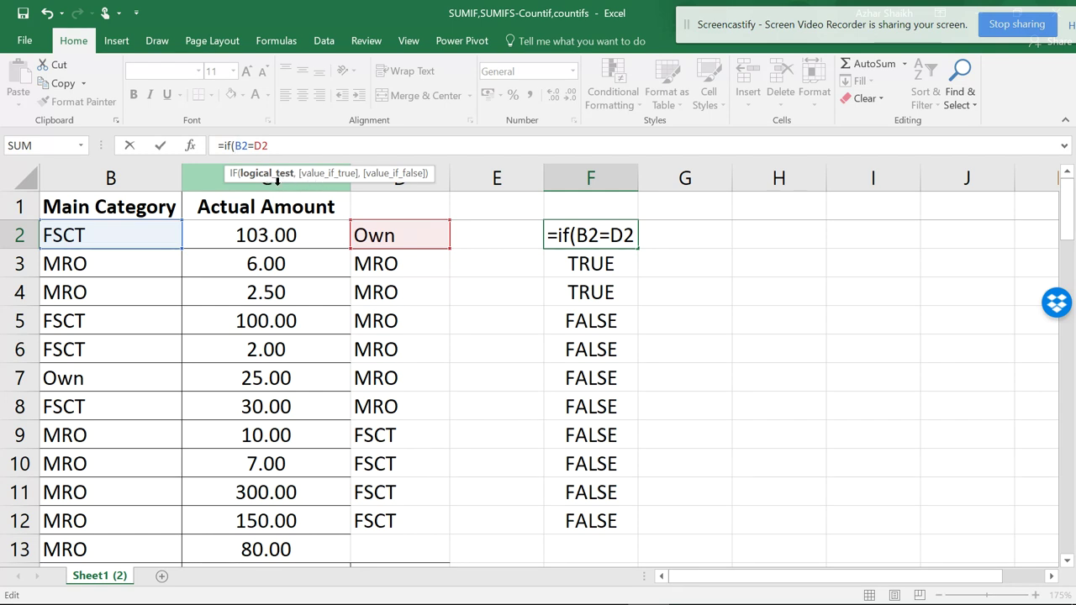
{"action": "left_click", "coordinate": [191, 147]}
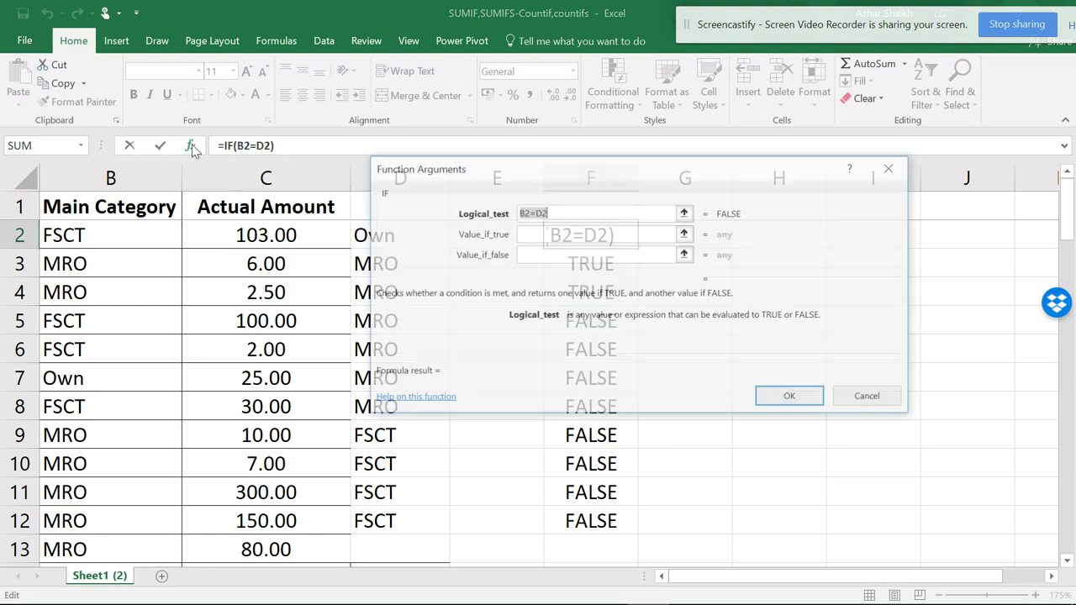
Set the IF function's value for a true result to Good.
{"action": "left_click", "coordinate": [542, 233]}
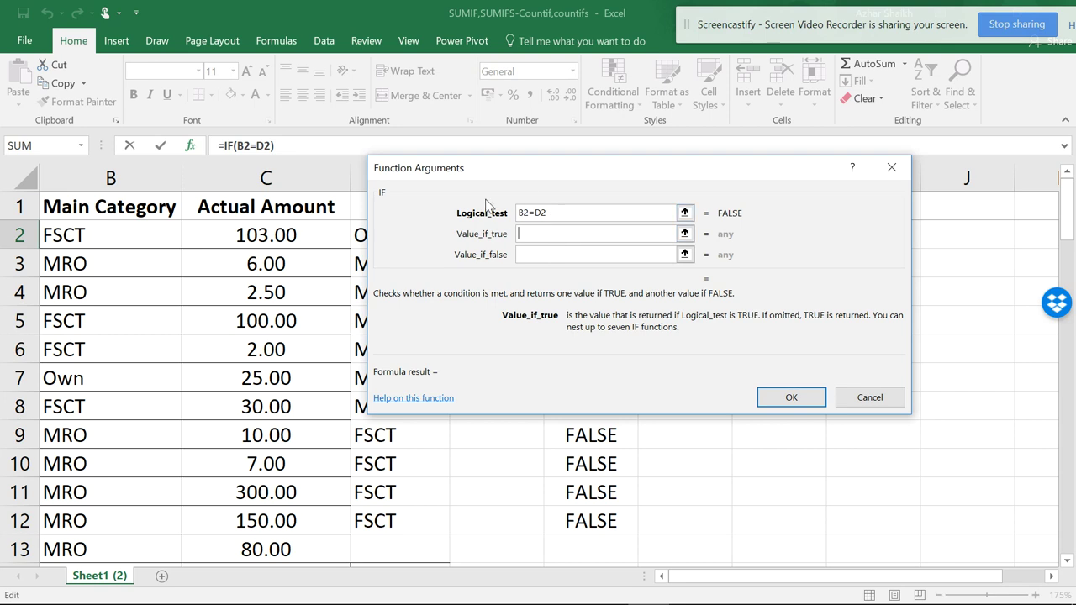
{"action": "left_click", "coordinate": [559, 229]}
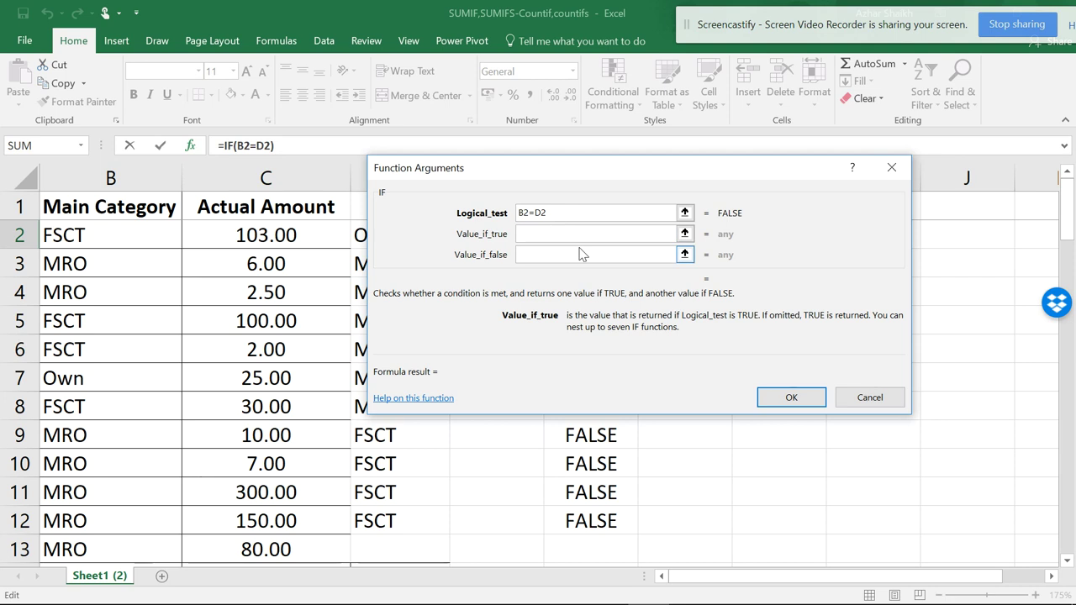
{"action": "type", "text": "Goo"}
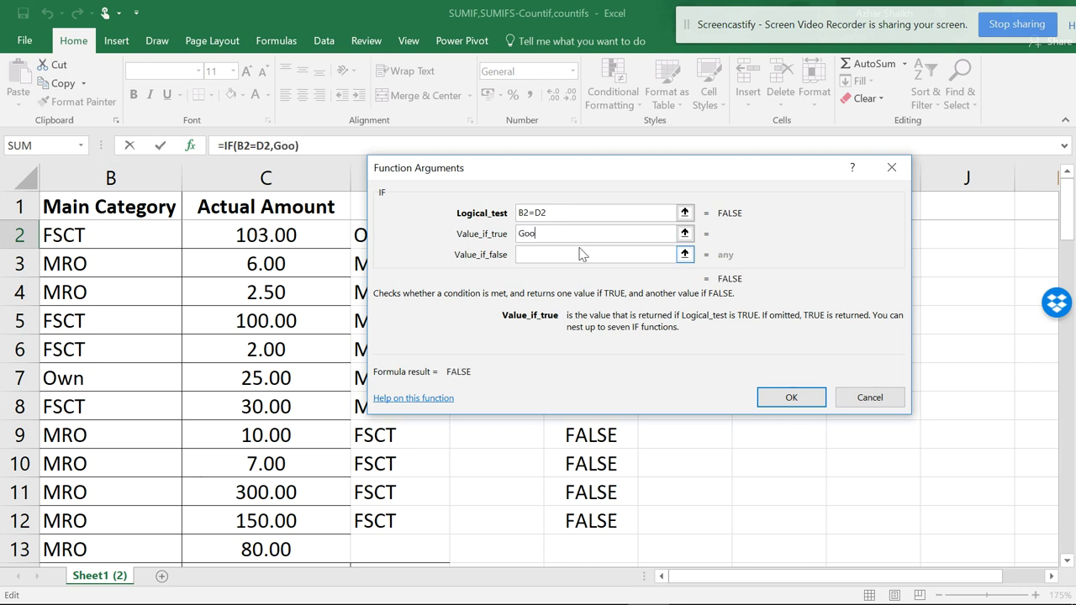
{"action": "type", "text": "d\""}
{"action": "key", "text": "BackSpace"}
Set the IF function's value for a false result to Bad and apply the formula to F2.
{"action": "left_click", "coordinate": [558, 252]}
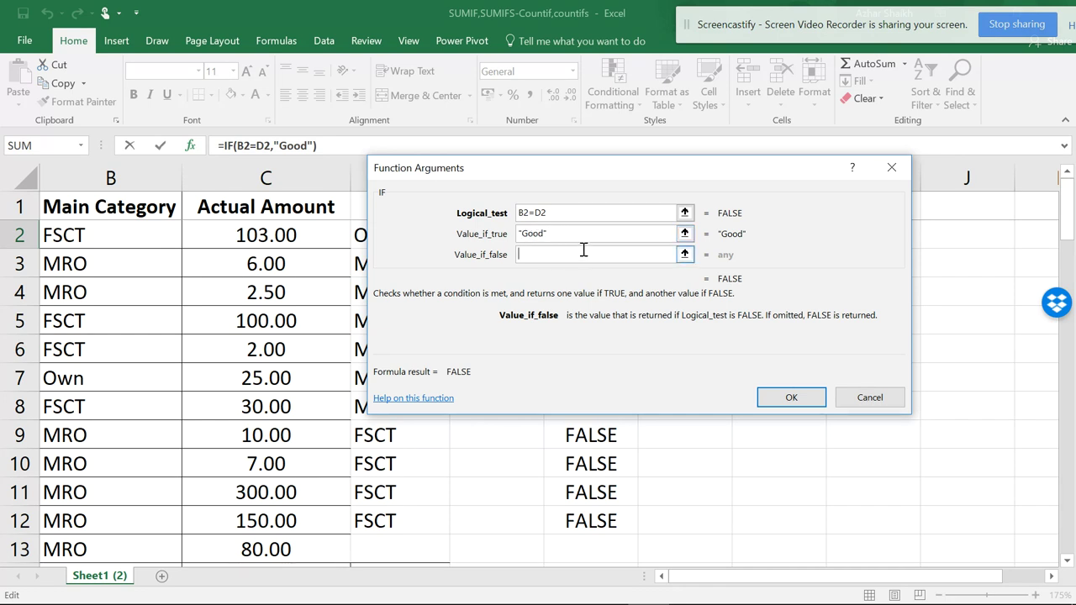
{"action": "type", "text": "b"}
{"action": "key", "text": "BackSpace"}
{"action": "type", "text": "Bad"}
{"action": "key", "text": "Tab"}
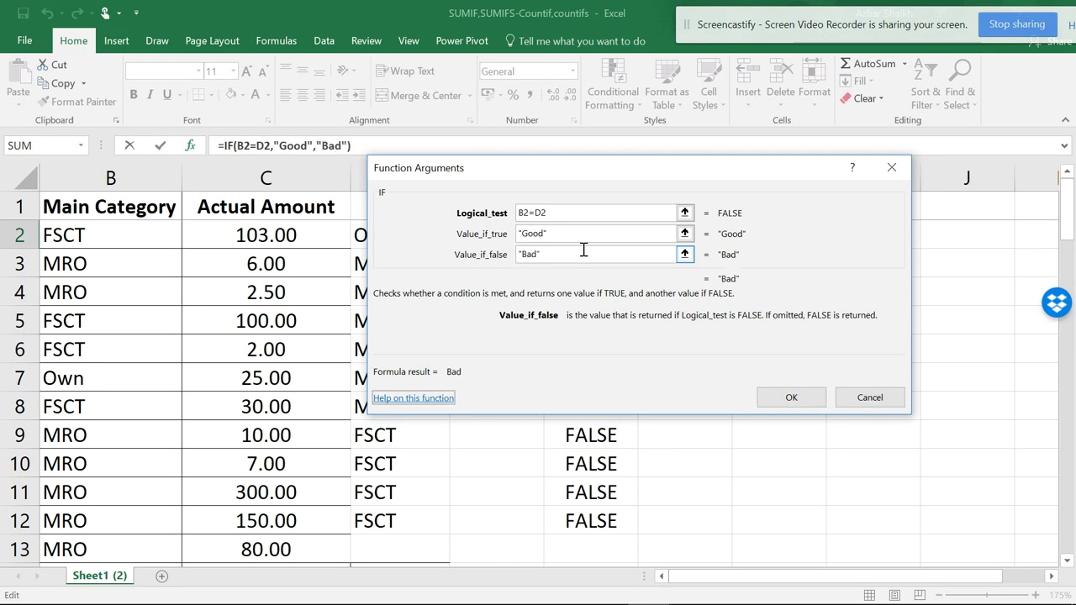
{"action": "left_click_drag", "start_coordinate": [532, 290], "coordinate": [556, 296]}
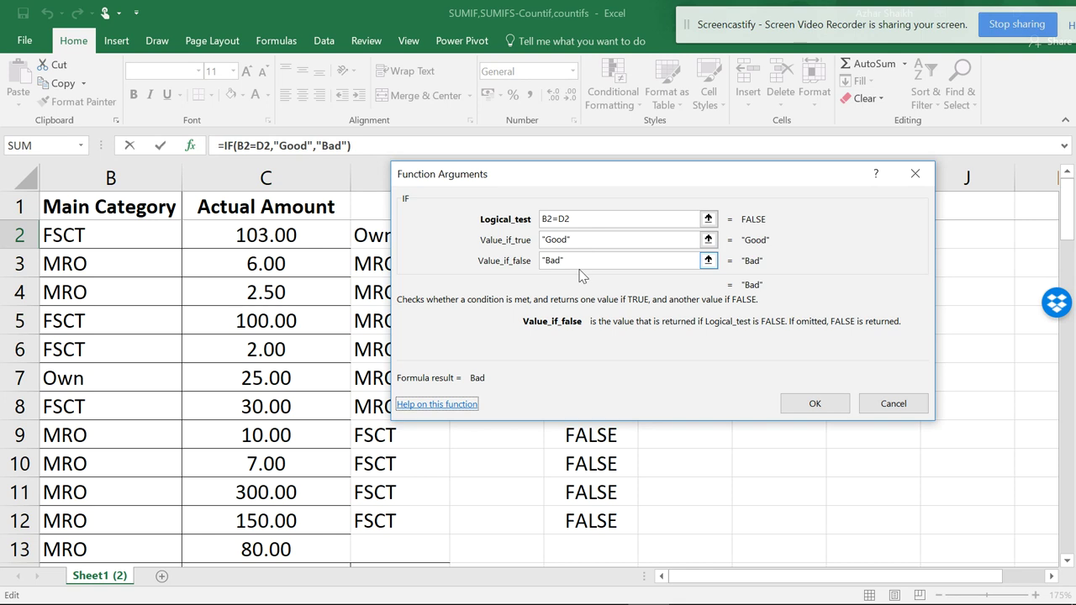
{"action": "left_click", "coordinate": [814, 404]}
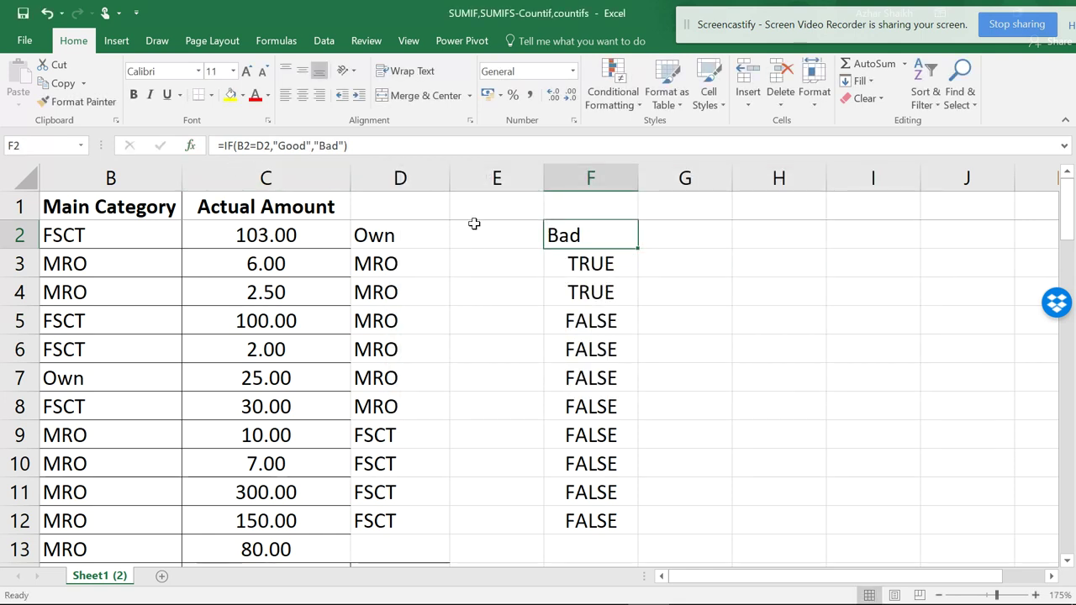
Undo the IF formula in F2, clear the cell and start a new IF formula testing whether B2 equals D2.
{"action": "left_click", "coordinate": [46, 13]}
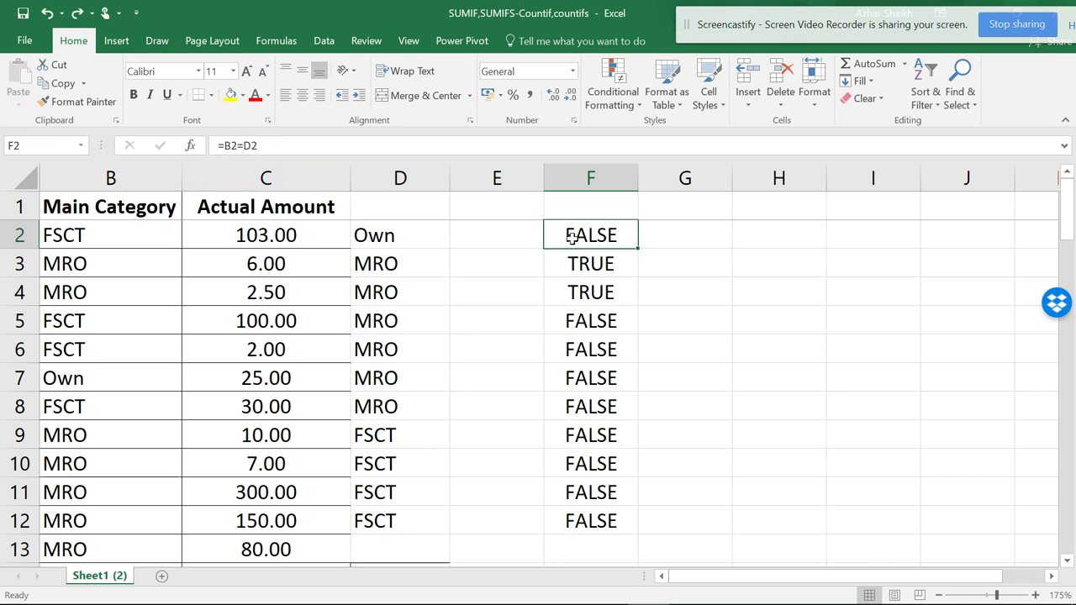
{"action": "left_click", "coordinate": [225, 145]}
{"action": "key", "text": "Escape"}
{"action": "key", "text": "Delete"}
{"action": "type", "text": "="}
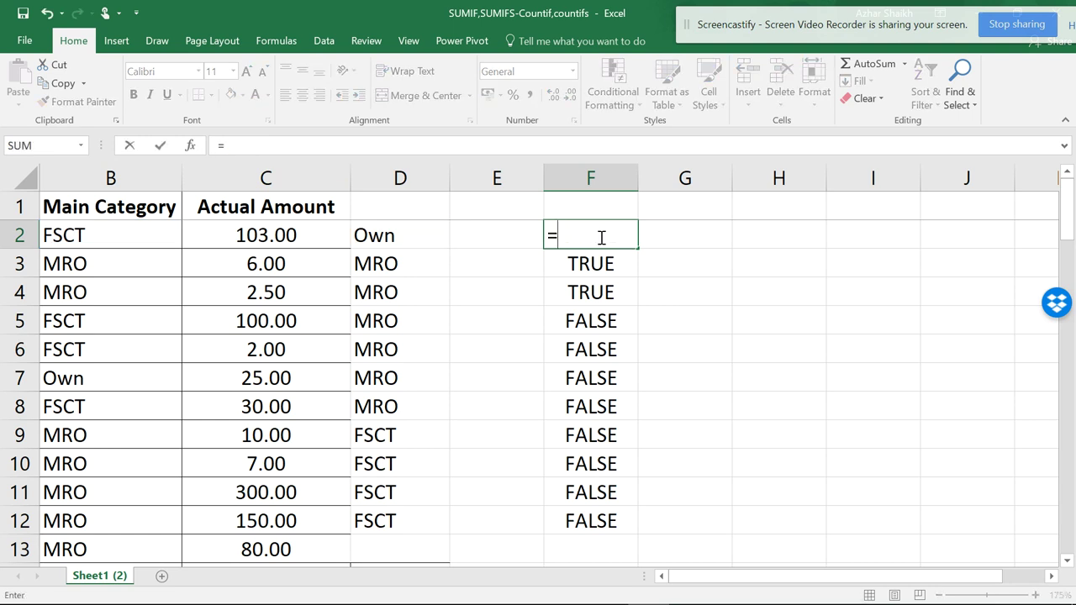
{"action": "type", "text": "if"}
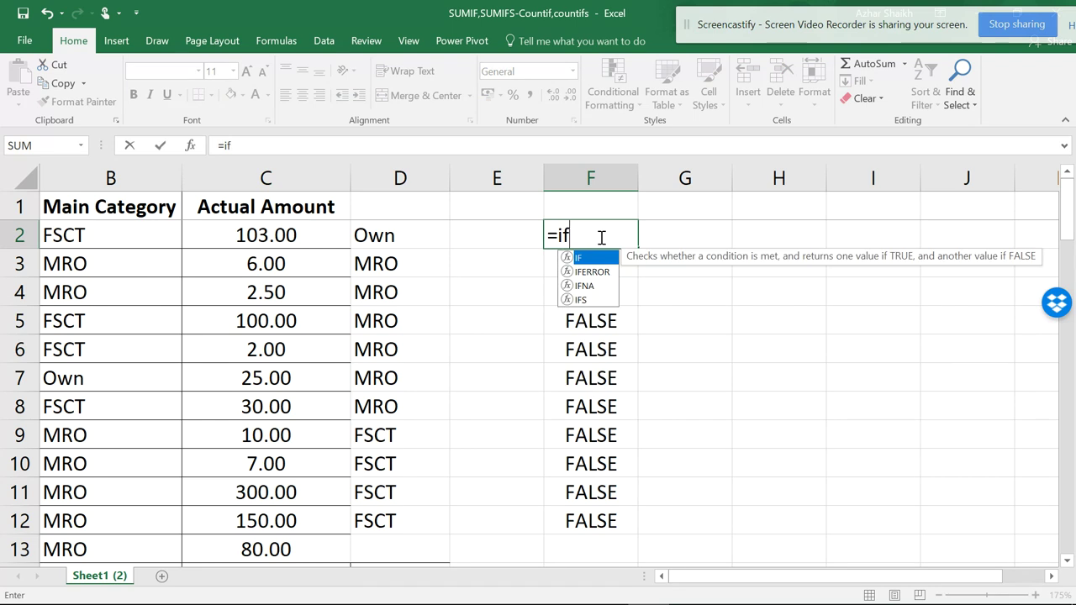
{"action": "type", "text": "("}
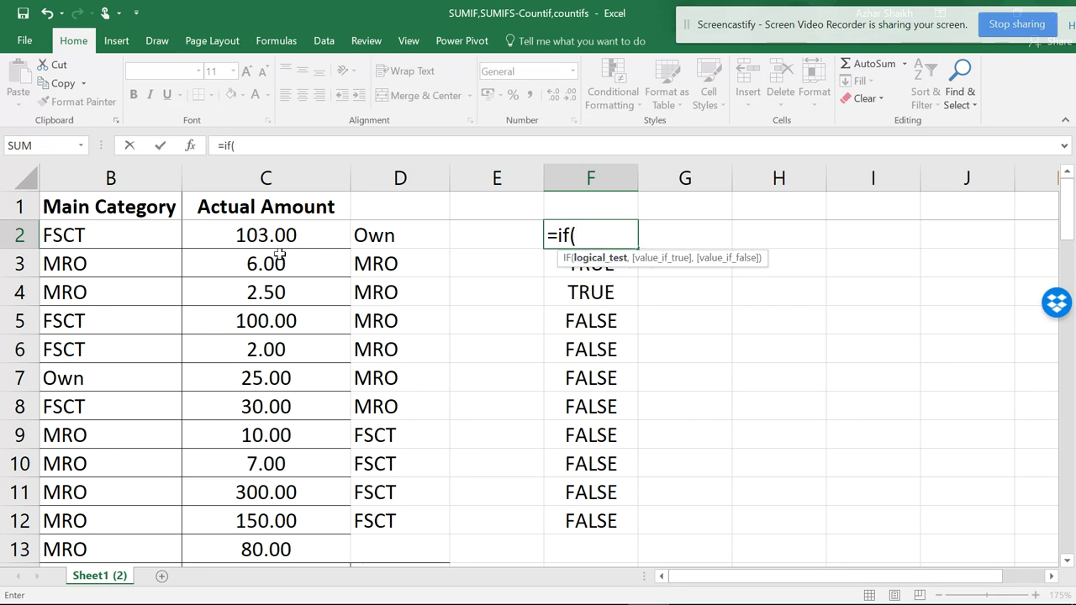
{"action": "left_click", "coordinate": [95, 237]}
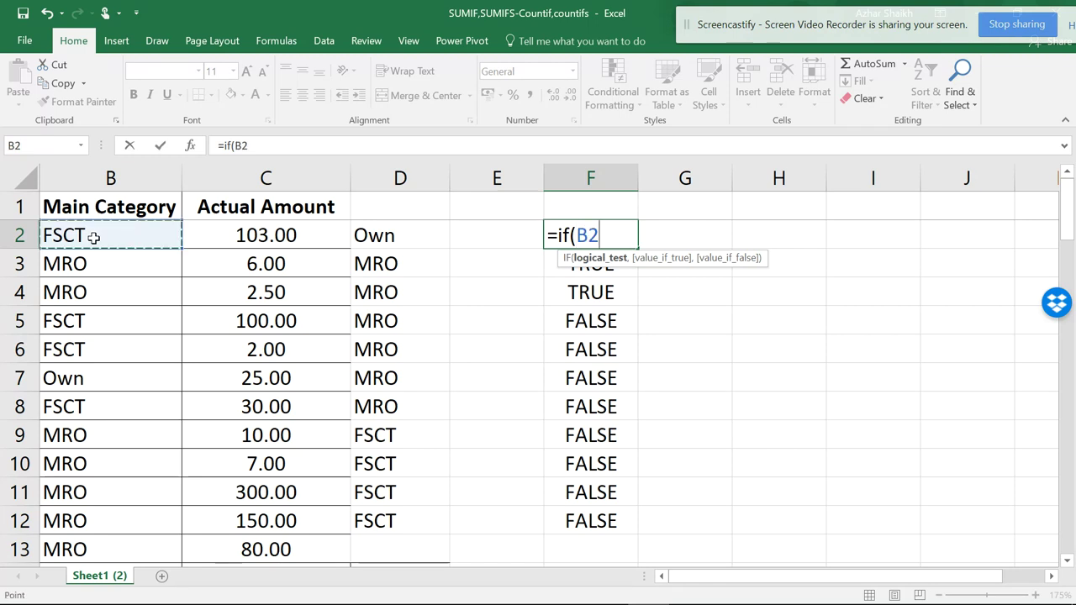
{"action": "type", "text": "="}
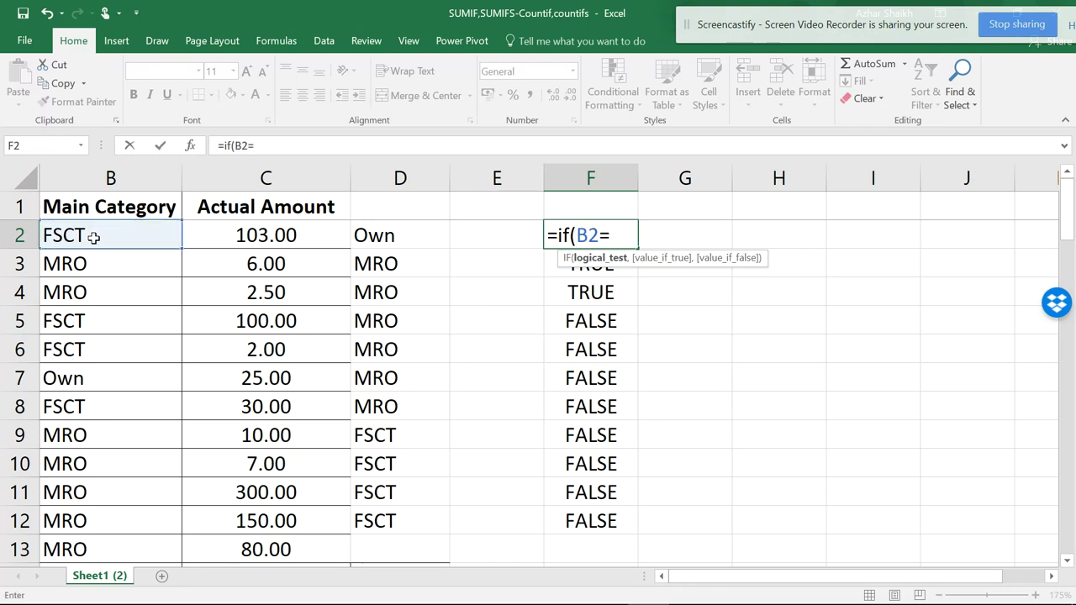
{"action": "left_click", "coordinate": [391, 237]}
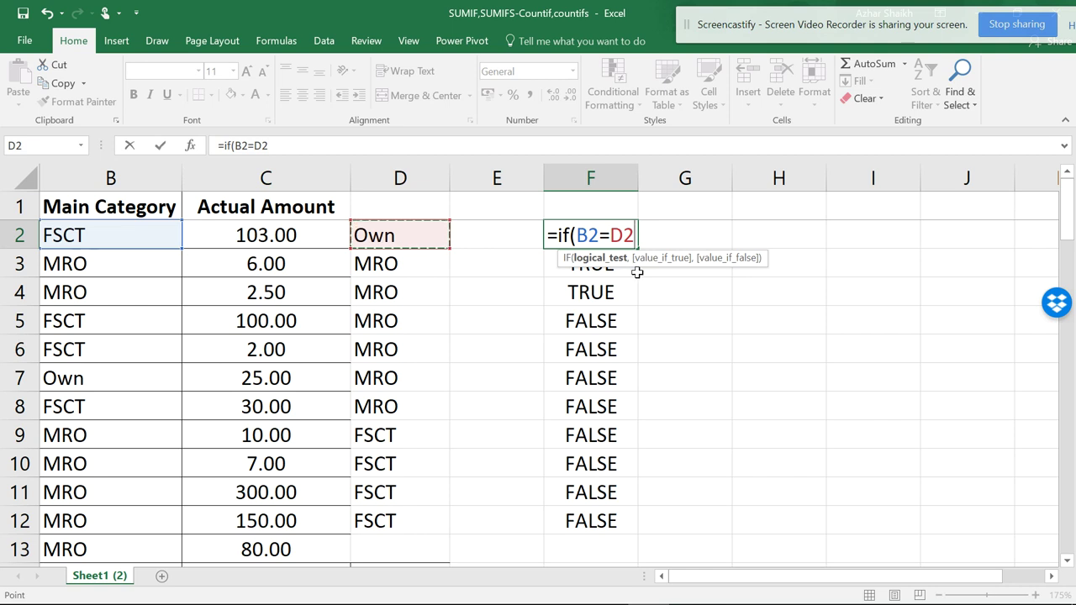
Complete the IF formula in F2 with "Good" for a true result and "Bad" for a false result.
{"action": "type", "text": ","}
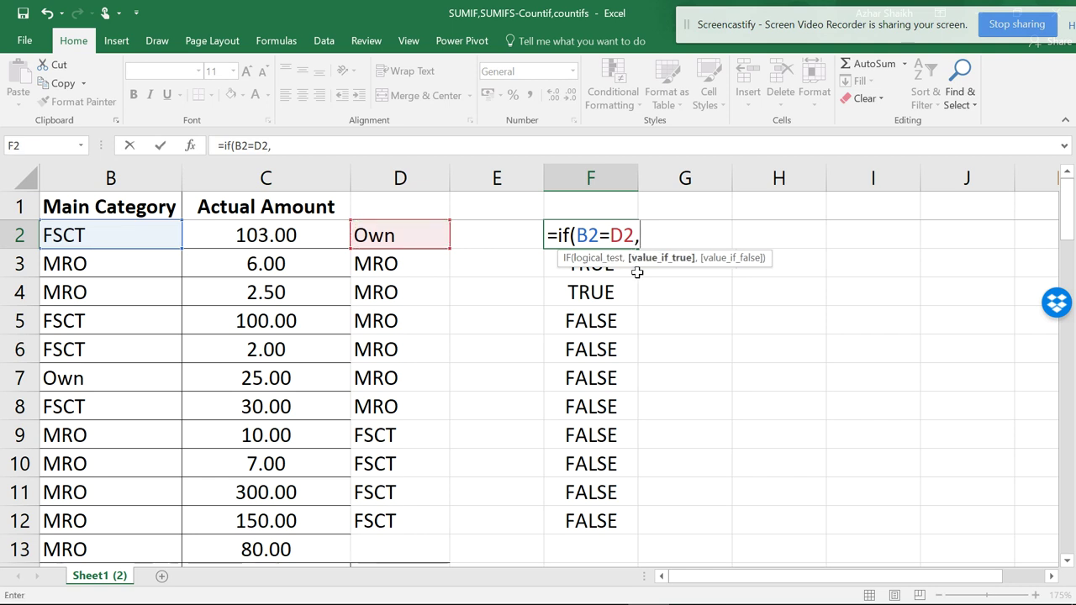
{"action": "type", "text": "\"Good"}
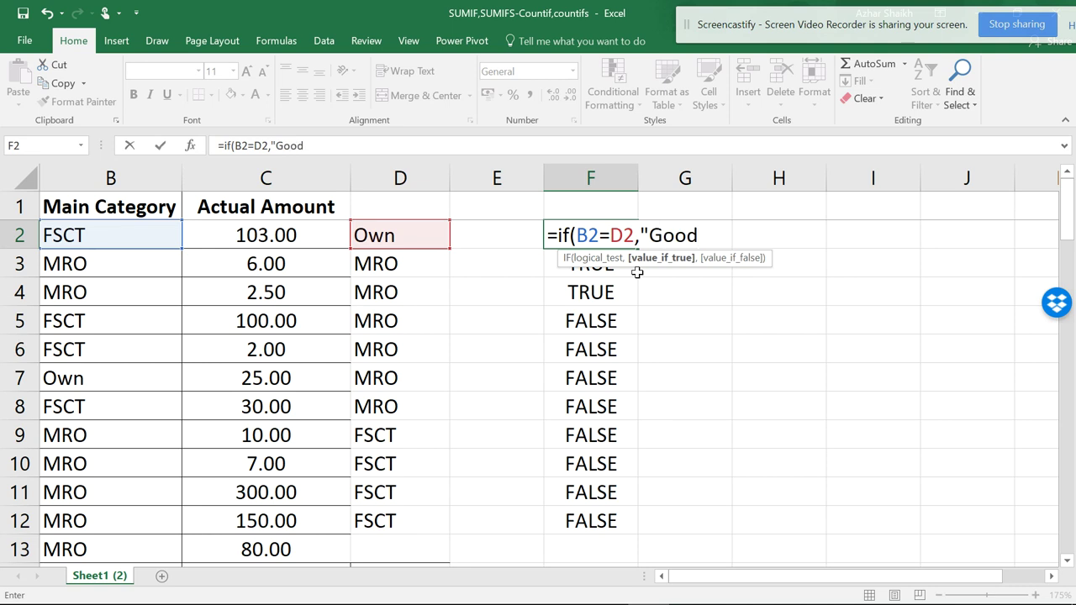
{"action": "type", "text": "\","}
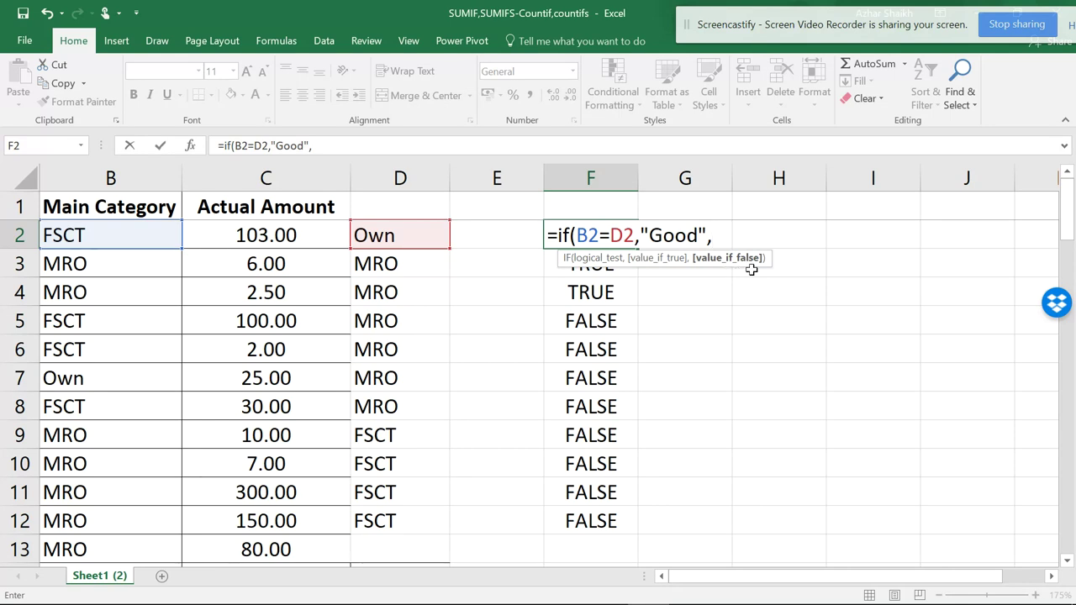
{"action": "type", "text": "\"bad"}
{"action": "key", "text": "BackSpace"}
{"action": "key", "text": "BackSpace"}
{"action": "key", "text": "BackSpace"}
{"action": "type", "text": "Bad\")"}
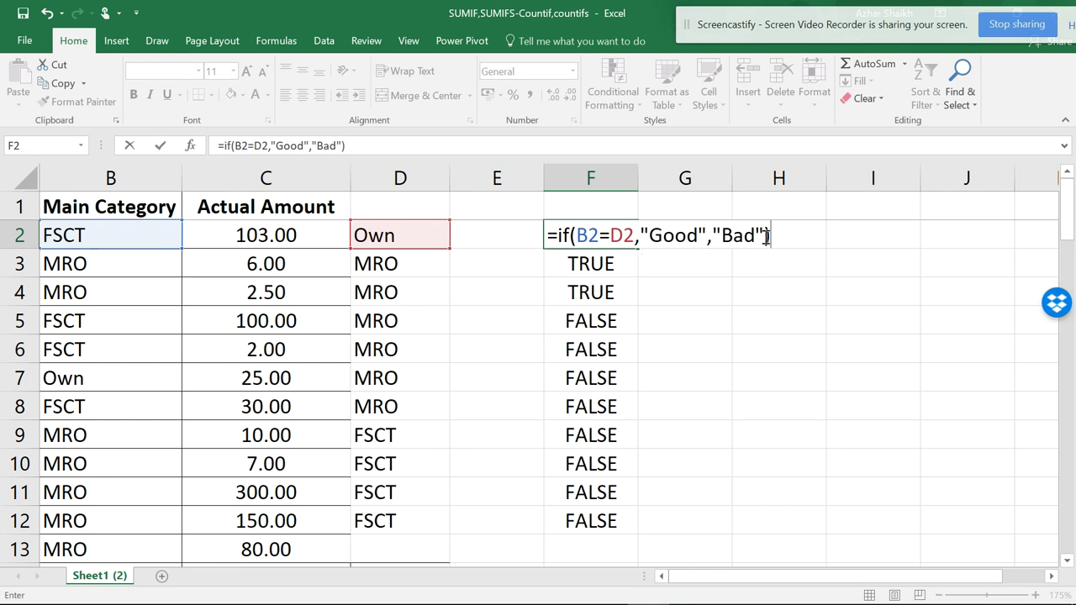
{"action": "key", "text": "Return"}
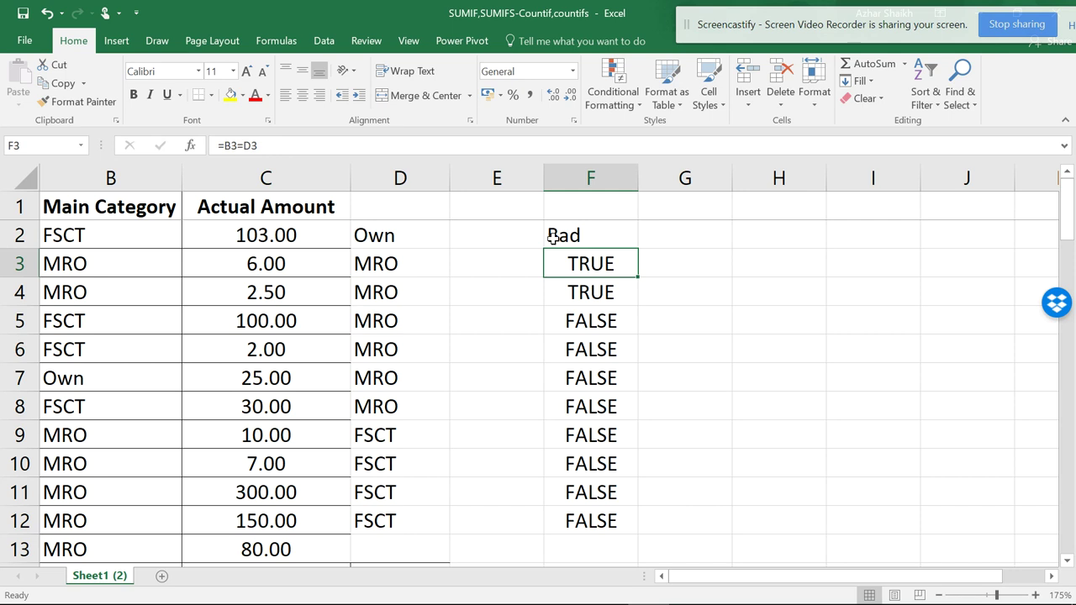
Try to apply the F2 formula without the closing quotation mark after Bad, declining the suggested correction.
{"action": "left_click", "coordinate": [589, 237]}
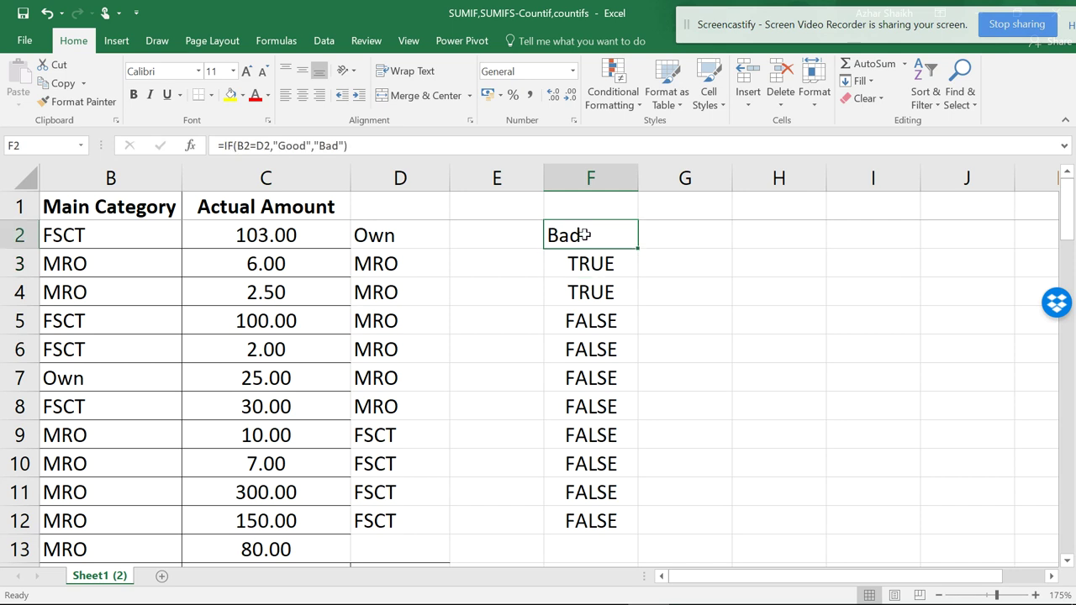
{"action": "left_click", "coordinate": [344, 146]}
{"action": "key", "text": "BackSpace"}
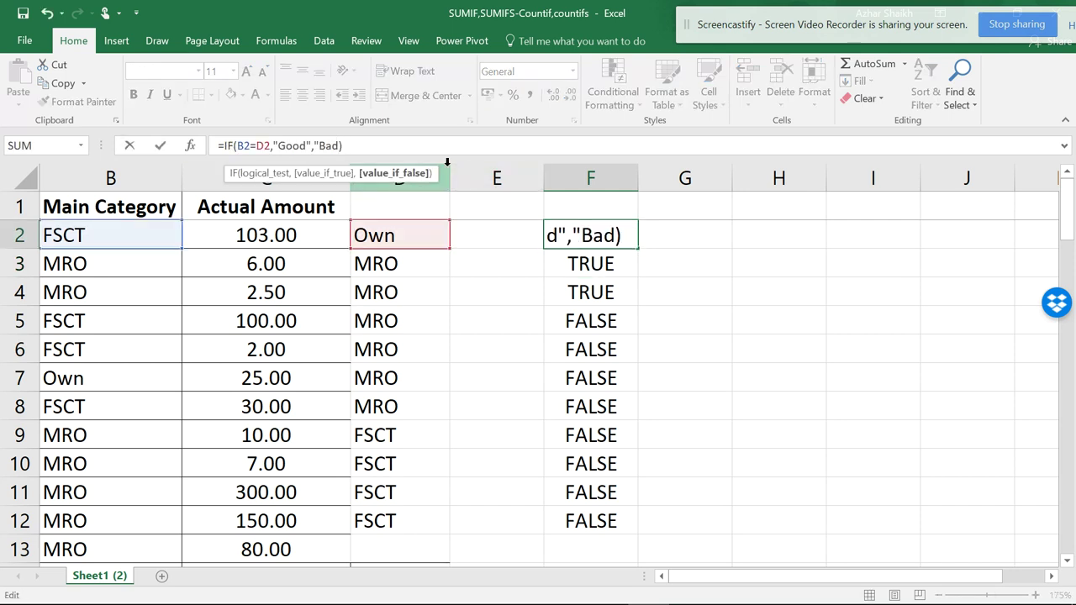
{"action": "key", "text": "Return"}
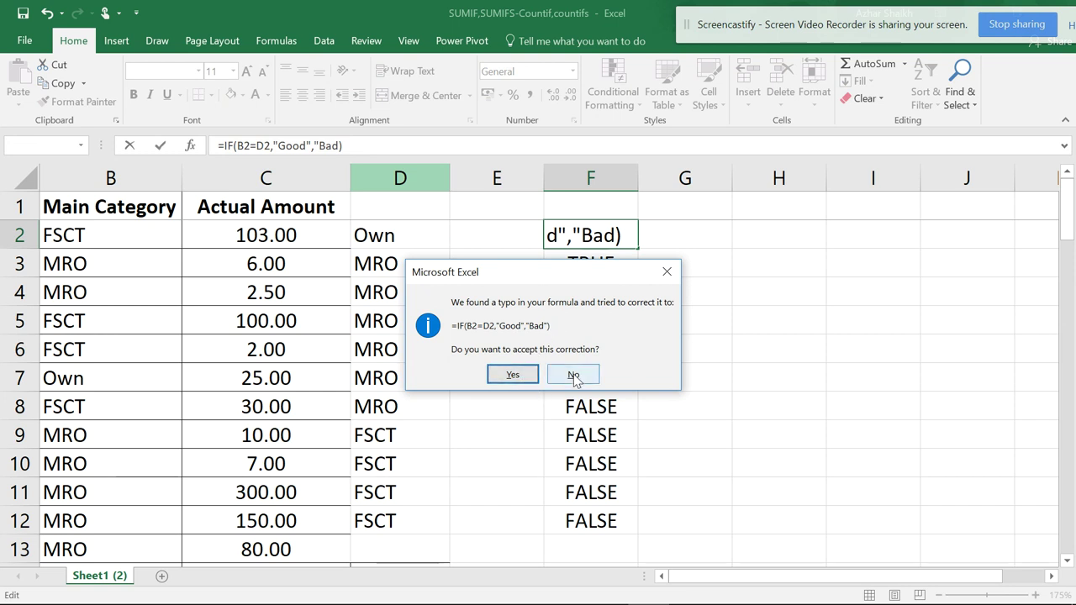
{"action": "left_click", "coordinate": [575, 377]}
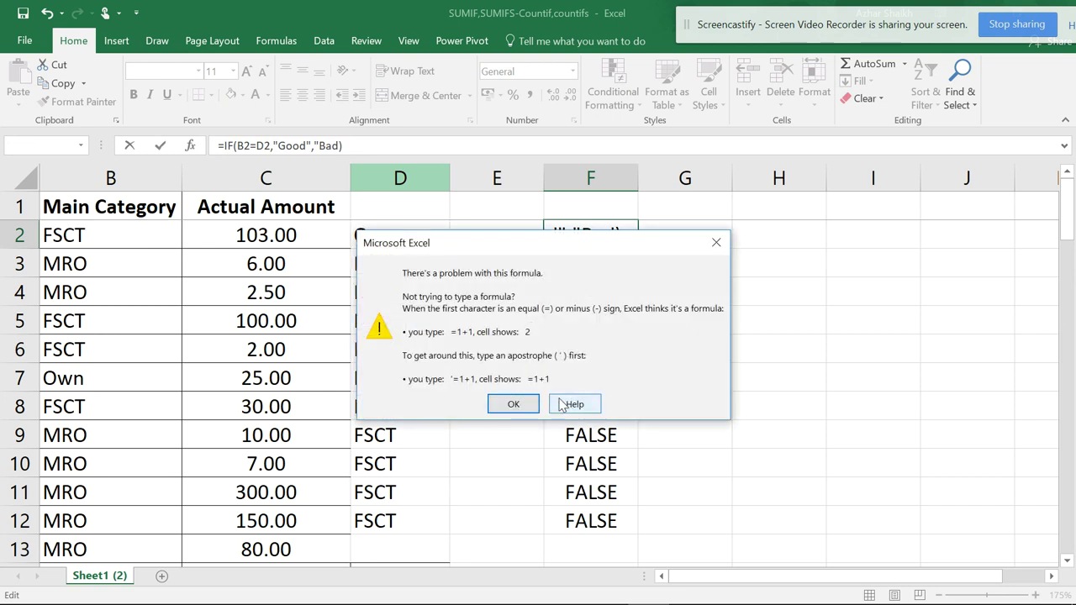
{"action": "left_click", "coordinate": [715, 242]}
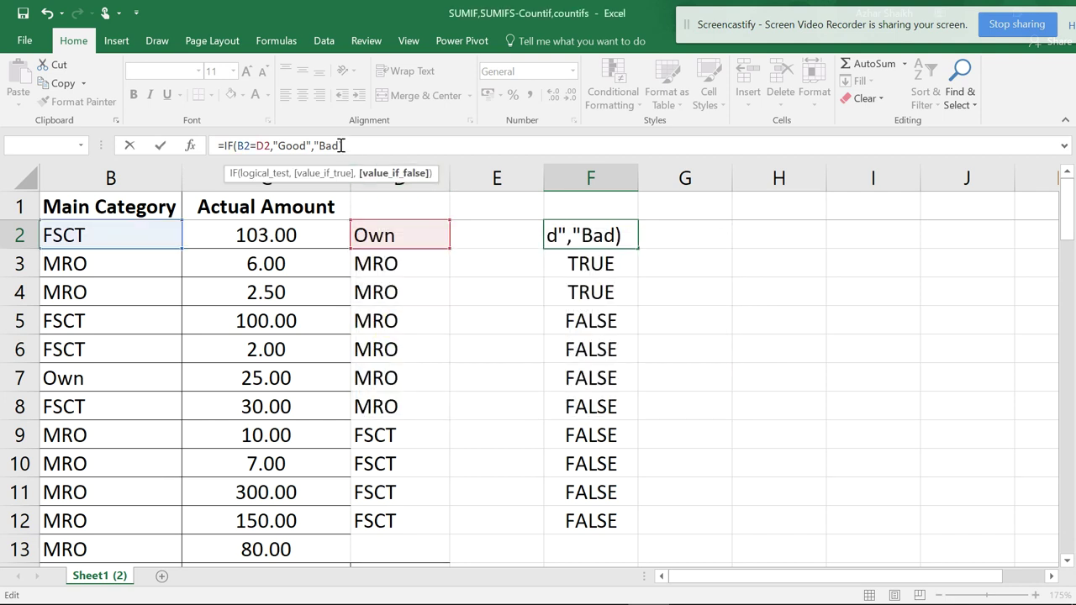
Restore the closing quotation mark after Bad, remove the comma between "Good" and "Bad", and apply the formula to F2.
{"action": "type", "text": "\""}
{"action": "left_click", "coordinate": [316, 145]}
{"action": "key", "text": "BackSpace"}
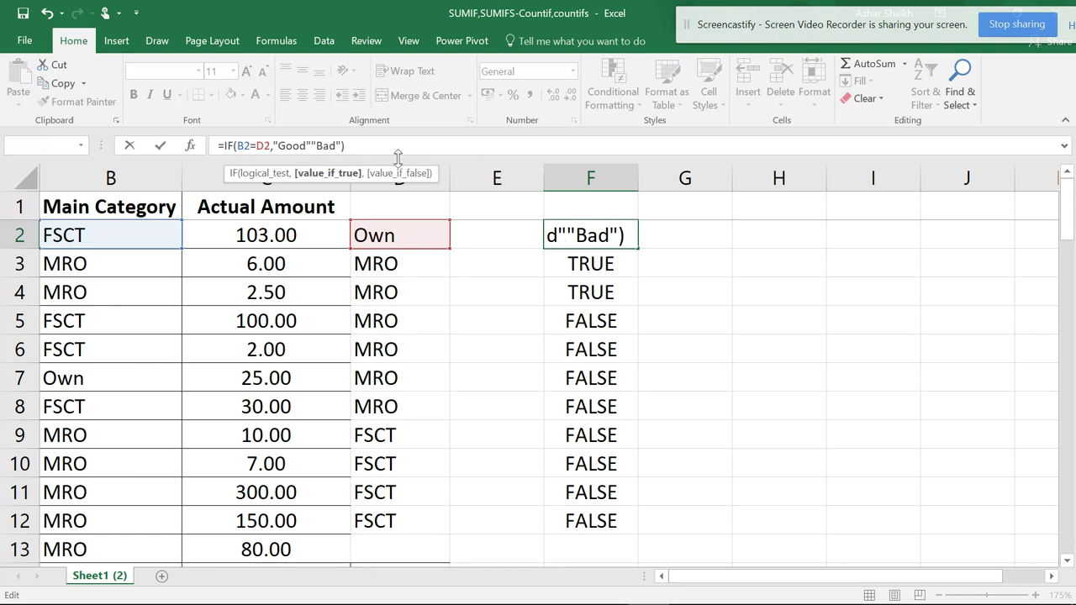
{"action": "key", "text": "Return"}
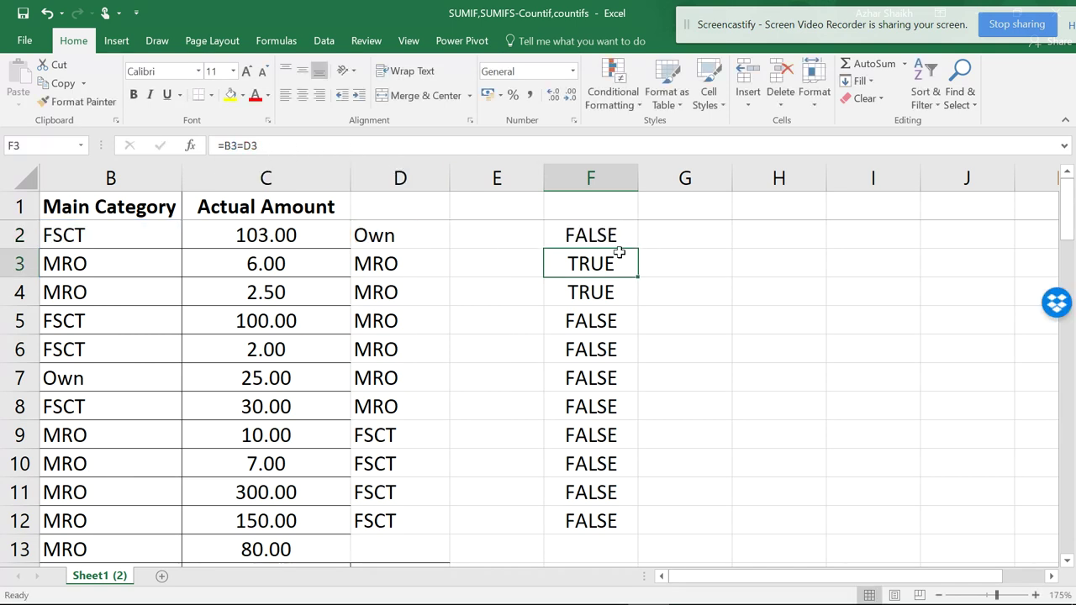
Examine how the IF formula in F2 reads its arguments without the comma between "Good" and "Bad".
{"action": "left_click", "coordinate": [585, 235]}
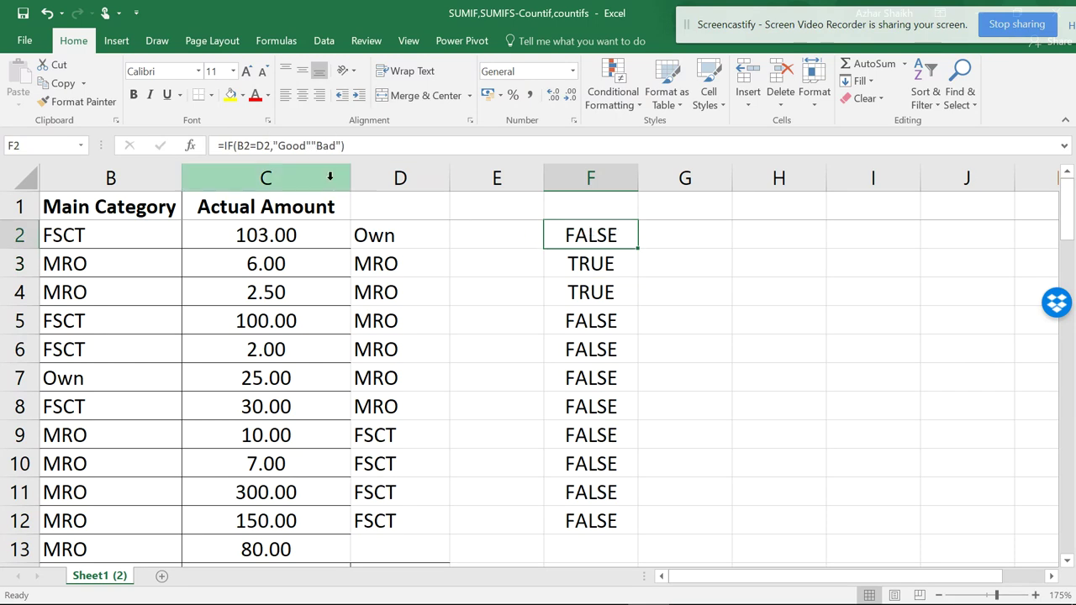
{"action": "left_click", "coordinate": [312, 146]}
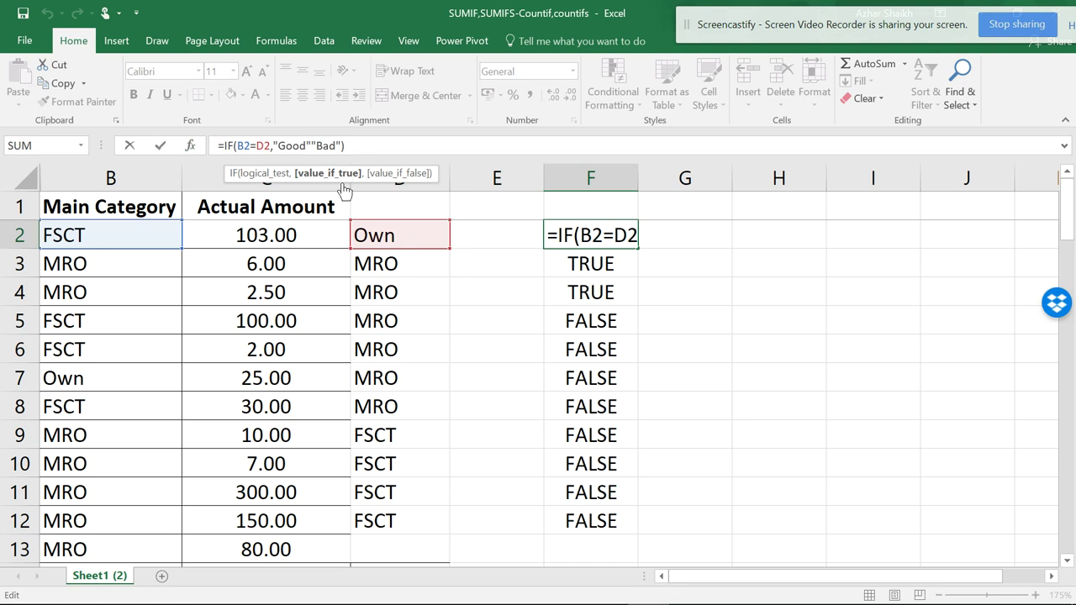
{"action": "left_click", "coordinate": [663, 241]}
{"action": "left_click", "coordinate": [572, 239]}
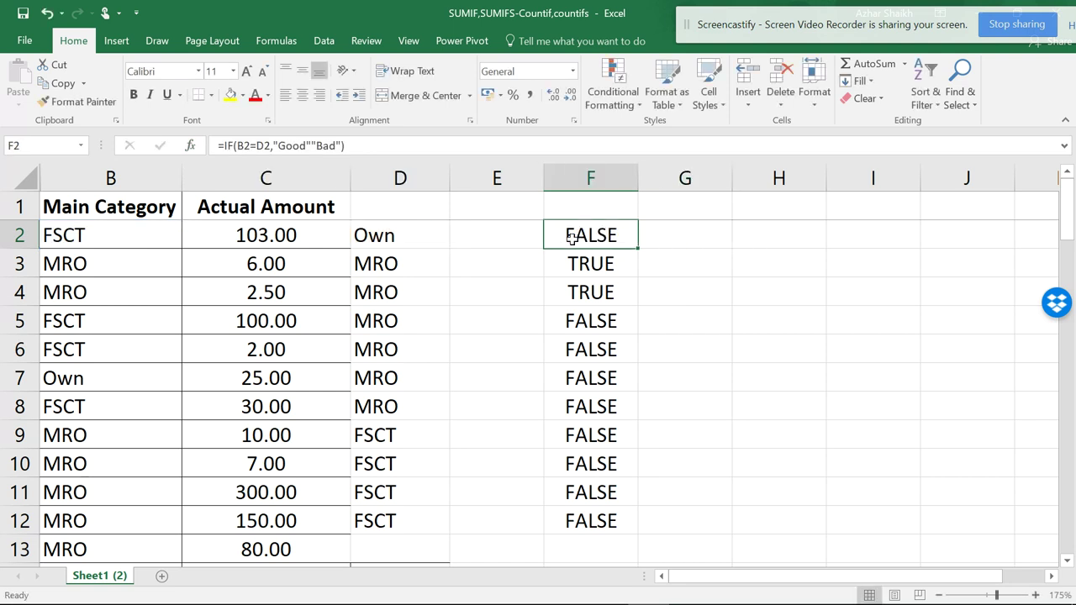
Clear F2, start a new formula in it and open the Insert Function dialog.
{"action": "key", "text": "Delete"}
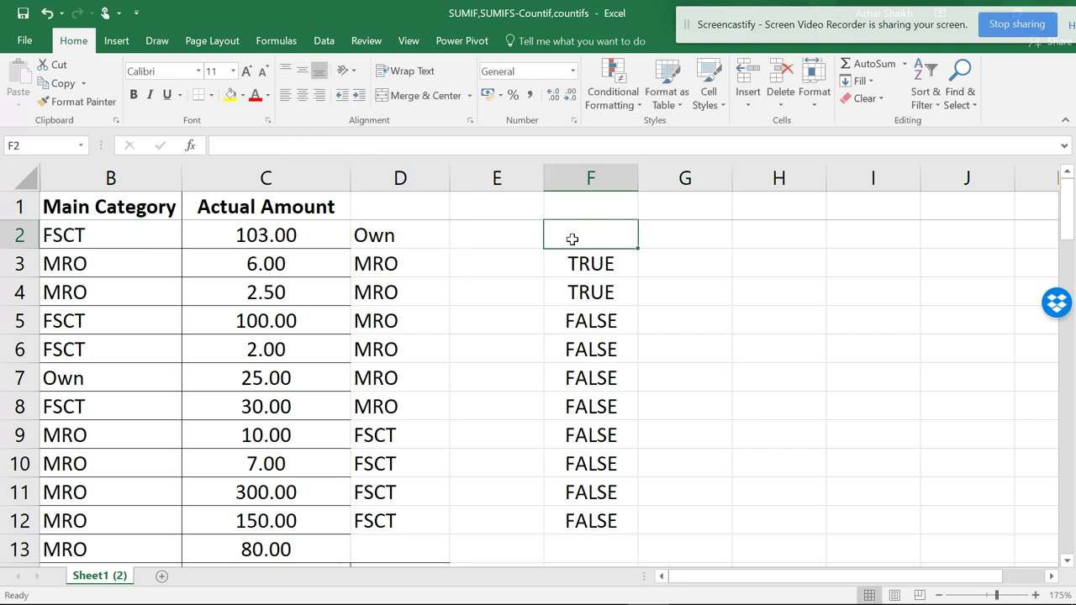
{"action": "type", "text": "="}
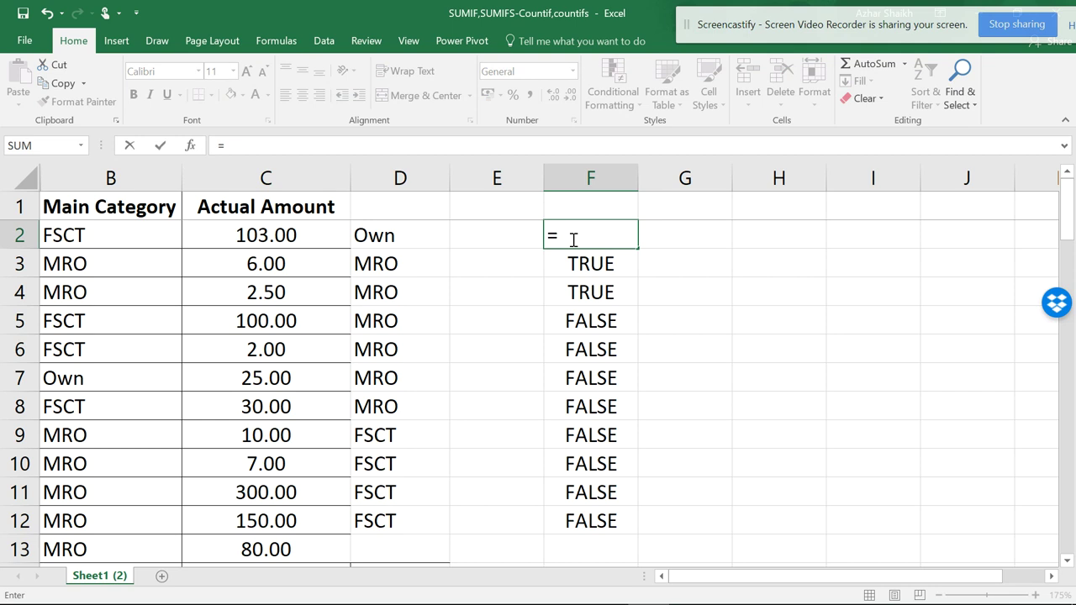
{"action": "left_click", "coordinate": [192, 148]}
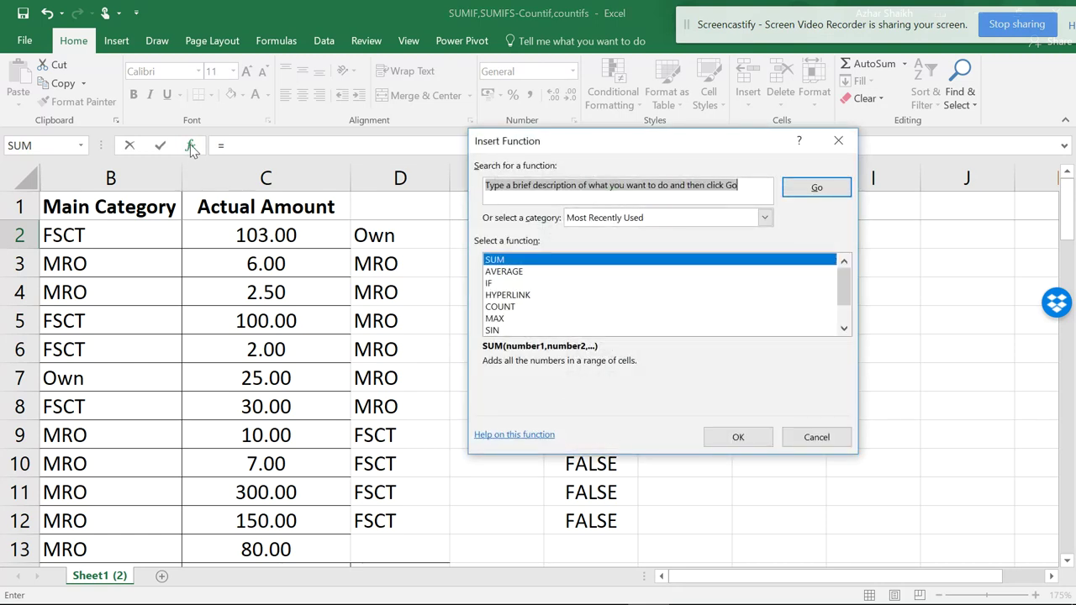
Examine the IF description and the function categories, view the Logical functions, and return to the Most Recently Used category.
{"action": "left_click", "coordinate": [490, 284]}
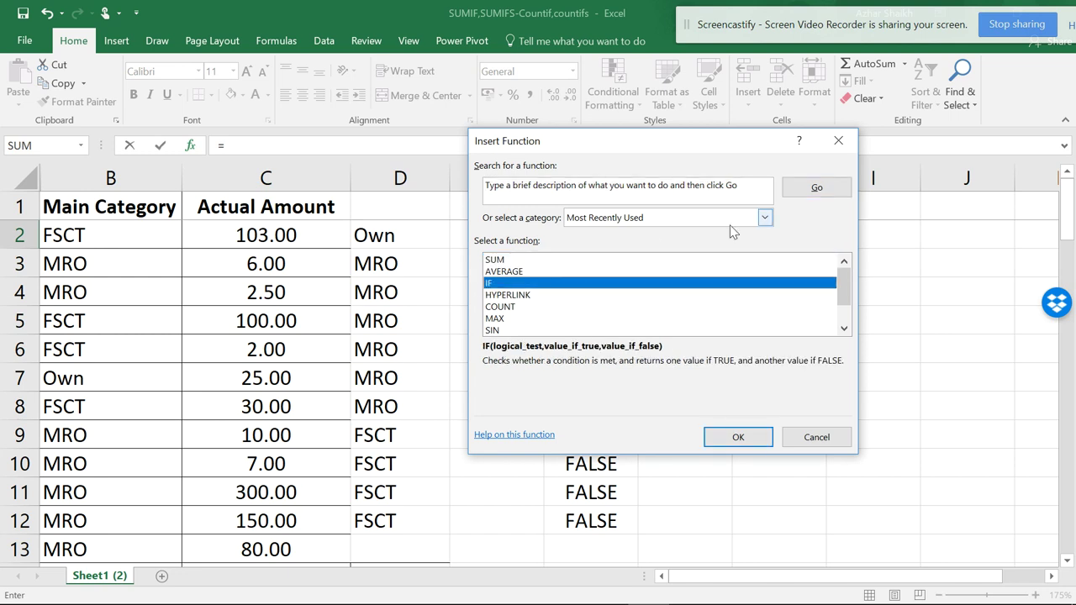
{"action": "left_click", "coordinate": [765, 217]}
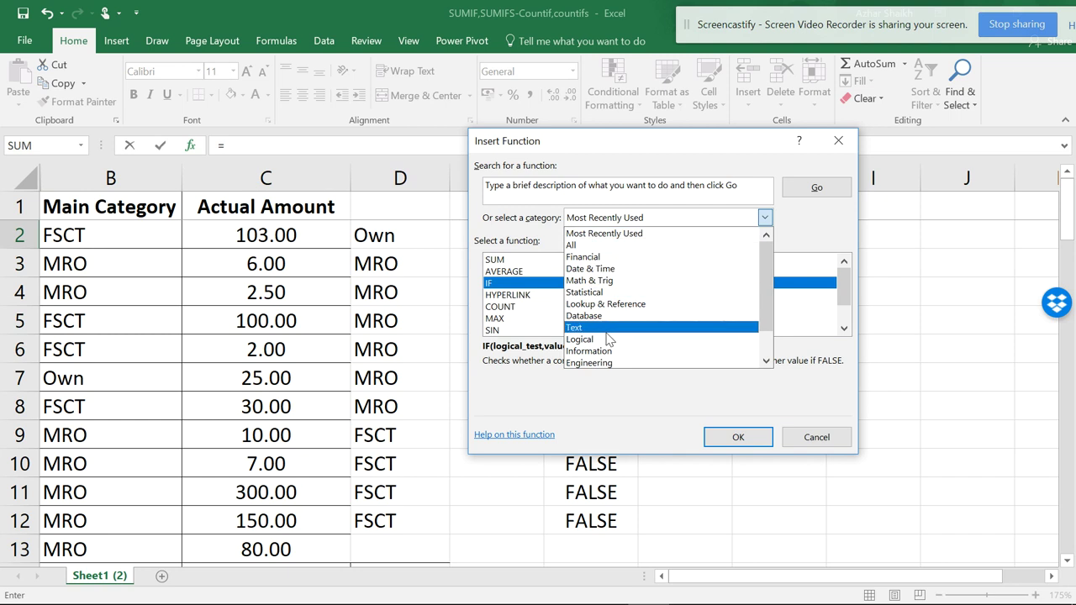
{"action": "scroll", "coordinate": [661, 284], "scroll_direction": "down", "scroll_amount": 1}
{"action": "scroll", "coordinate": [661, 289], "scroll_direction": "up", "scroll_amount": 1}
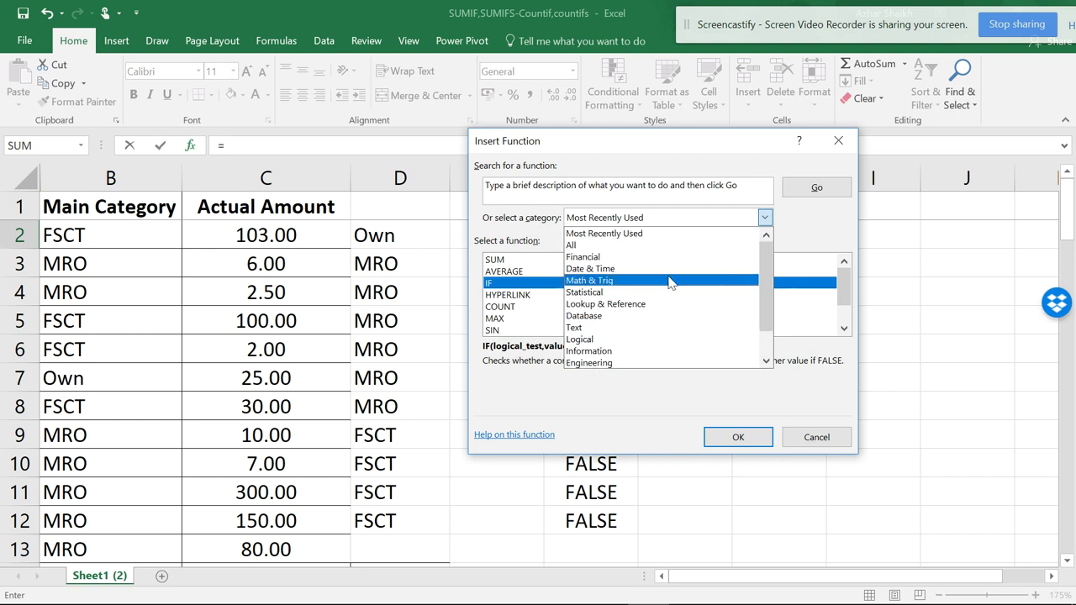
{"action": "left_click", "coordinate": [823, 226]}
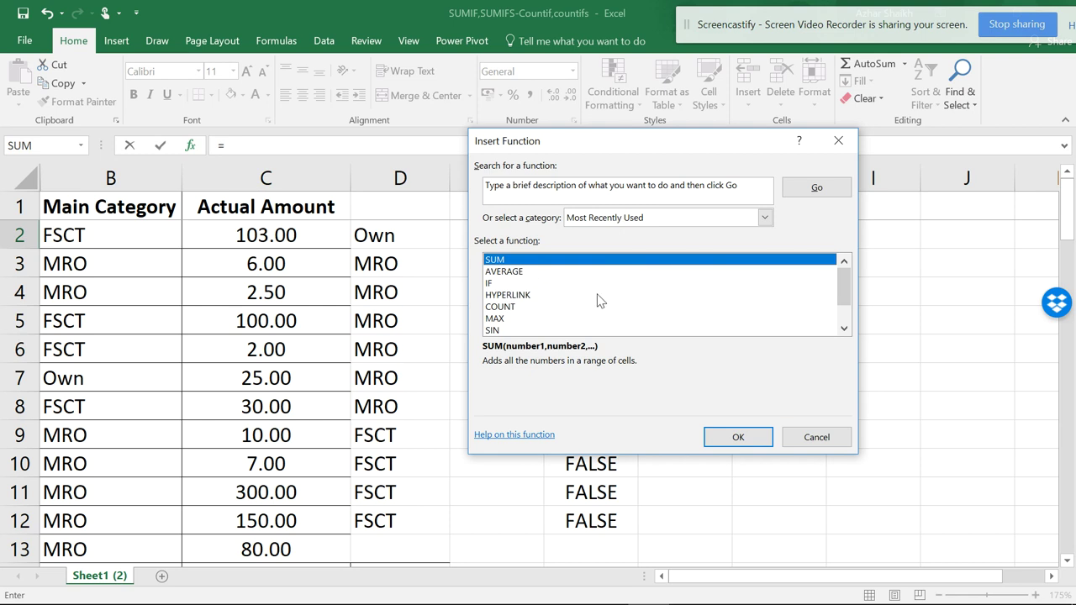
{"action": "left_click", "coordinate": [762, 218]}
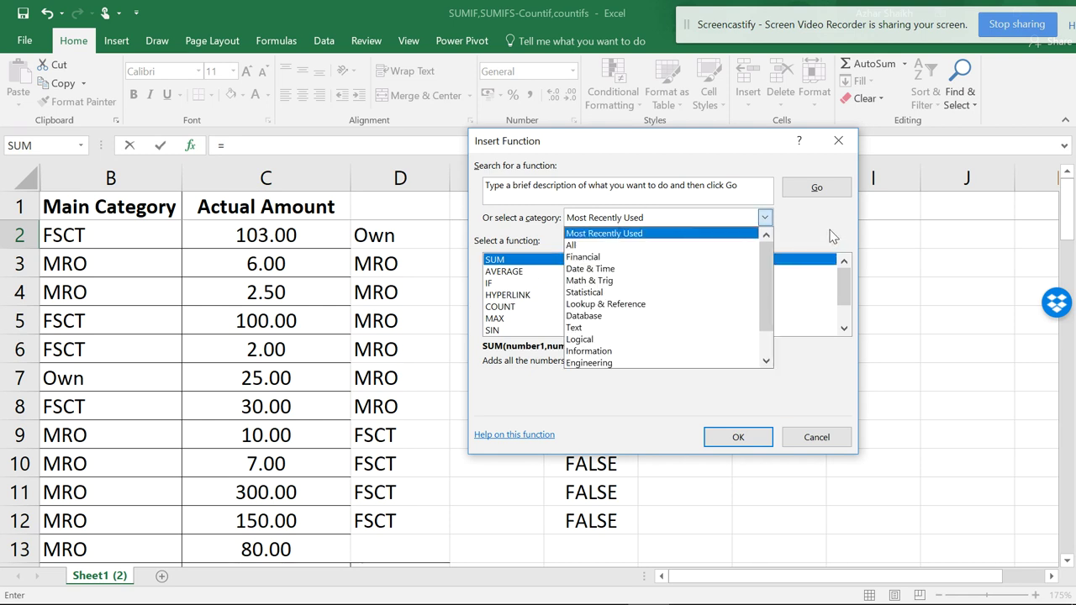
{"action": "scroll", "coordinate": [734, 278], "scroll_direction": "down", "scroll_amount": 2}
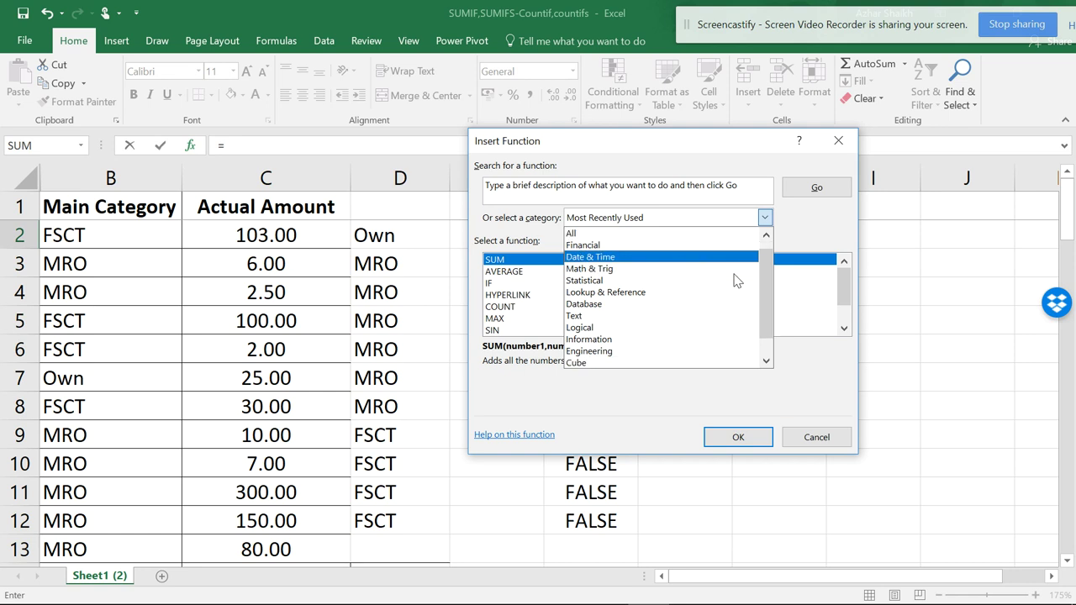
{"action": "scroll", "coordinate": [696, 294], "scroll_direction": "down", "scroll_amount": 1}
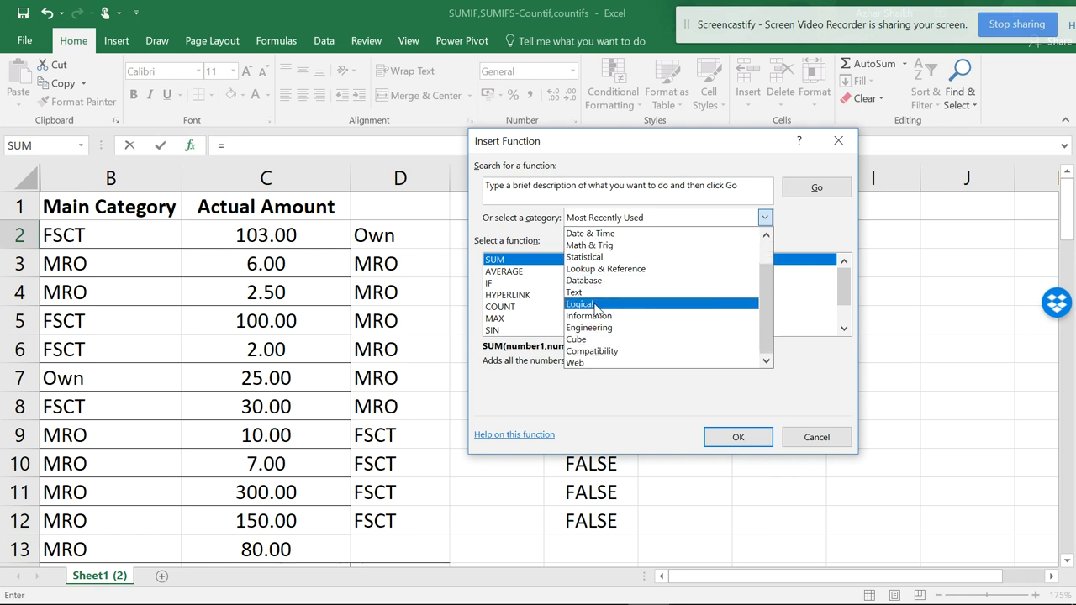
{"action": "left_click", "coordinate": [603, 305]}
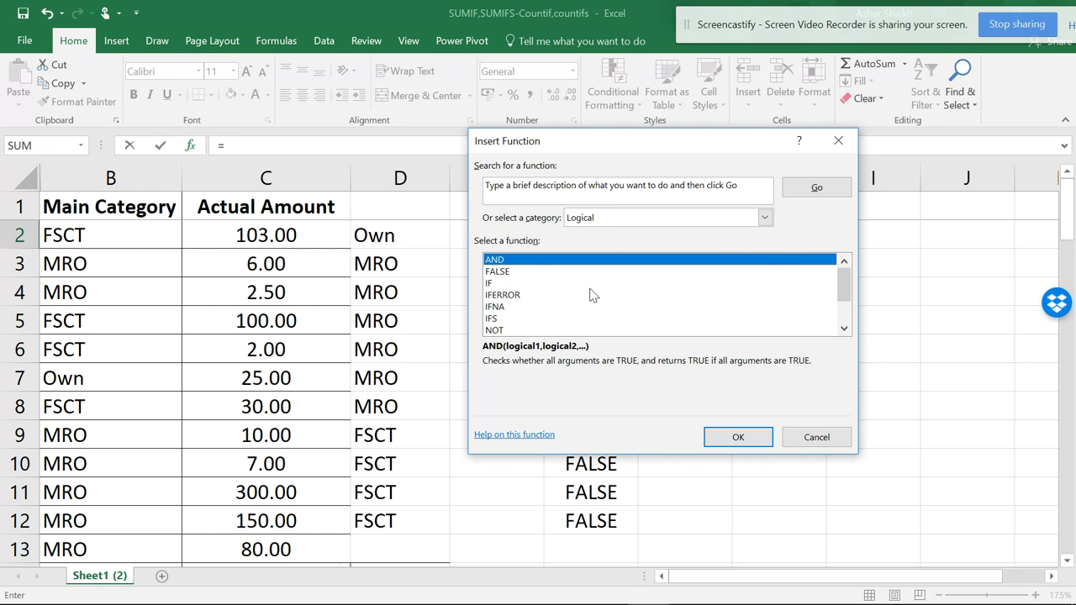
{"action": "left_click", "coordinate": [765, 218]}
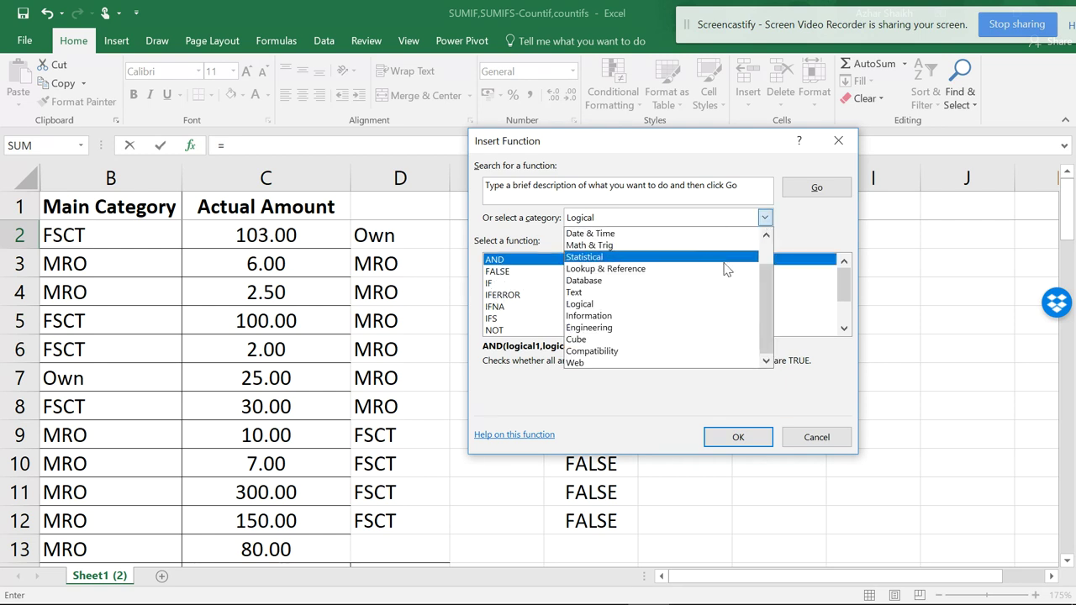
{"action": "scroll", "coordinate": [757, 250], "scroll_direction": "up", "scroll_amount": 1}
{"action": "left_click", "coordinate": [677, 235]}
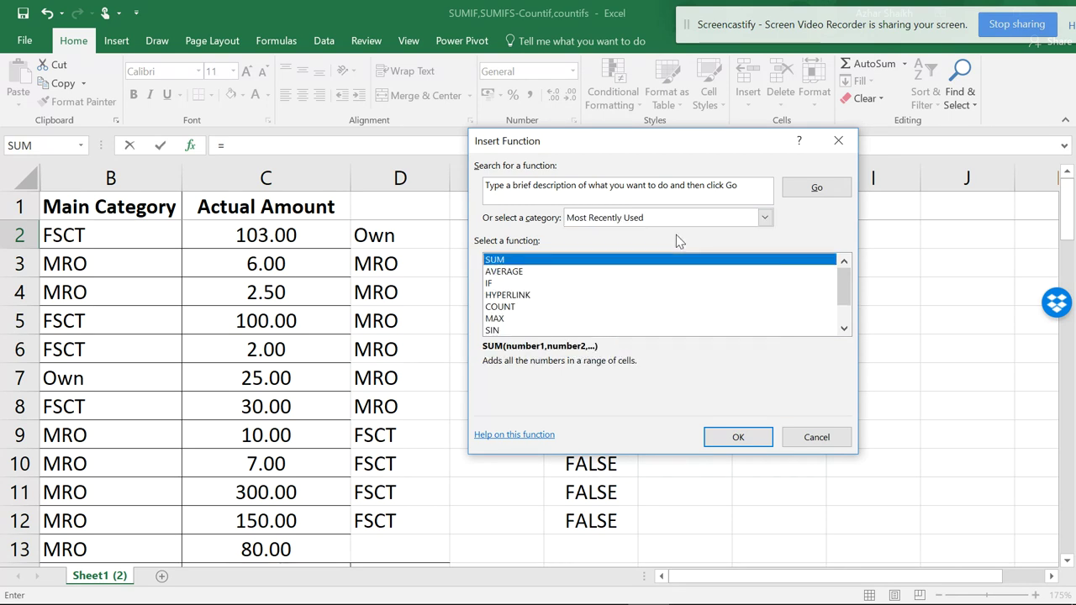
Insert the IF function in F2 and set its logical test to B2=D2 by picking the two cells.
{"action": "left_click", "coordinate": [503, 283]}
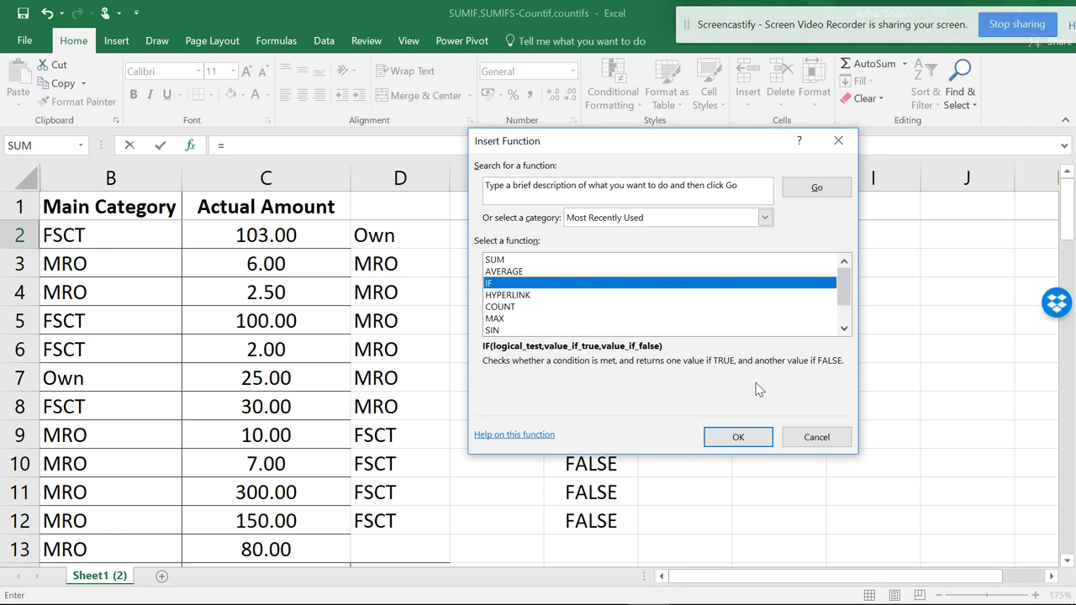
{"action": "left_click", "coordinate": [732, 432]}
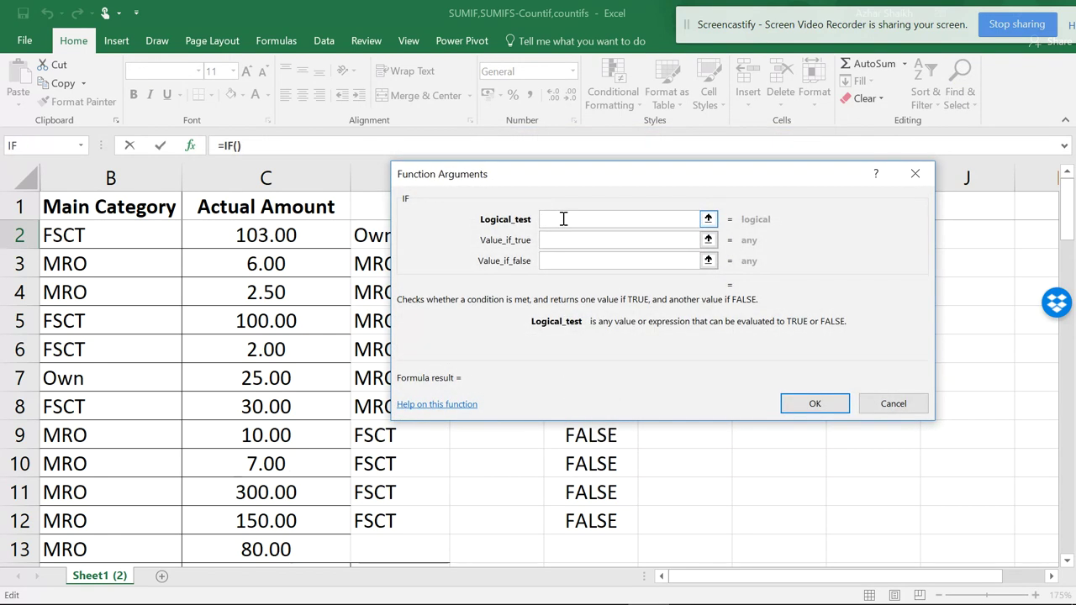
{"action": "left_click", "coordinate": [708, 219]}
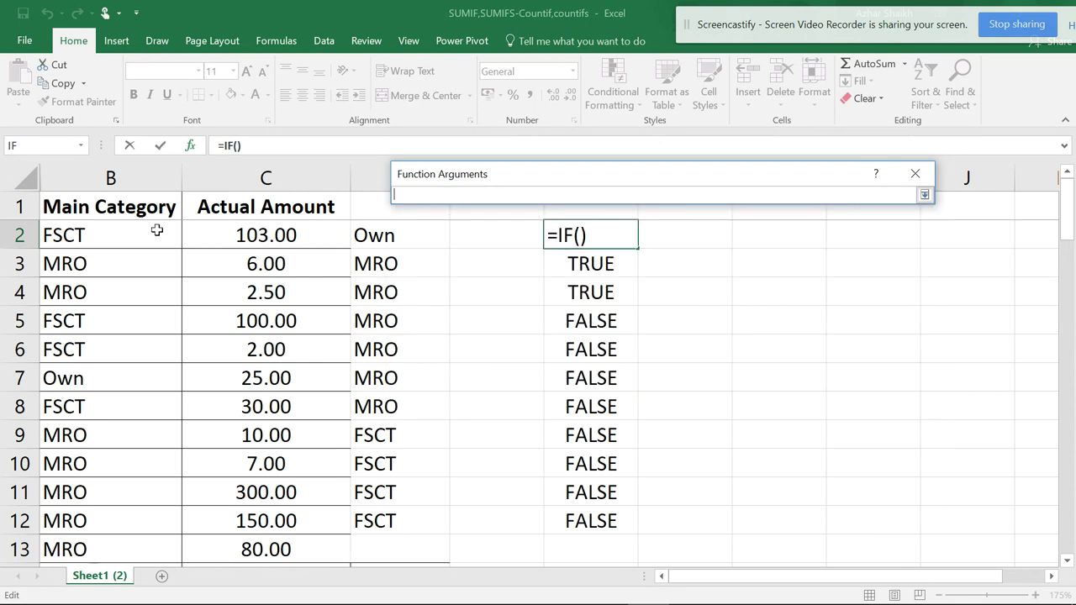
{"action": "left_click", "coordinate": [112, 235]}
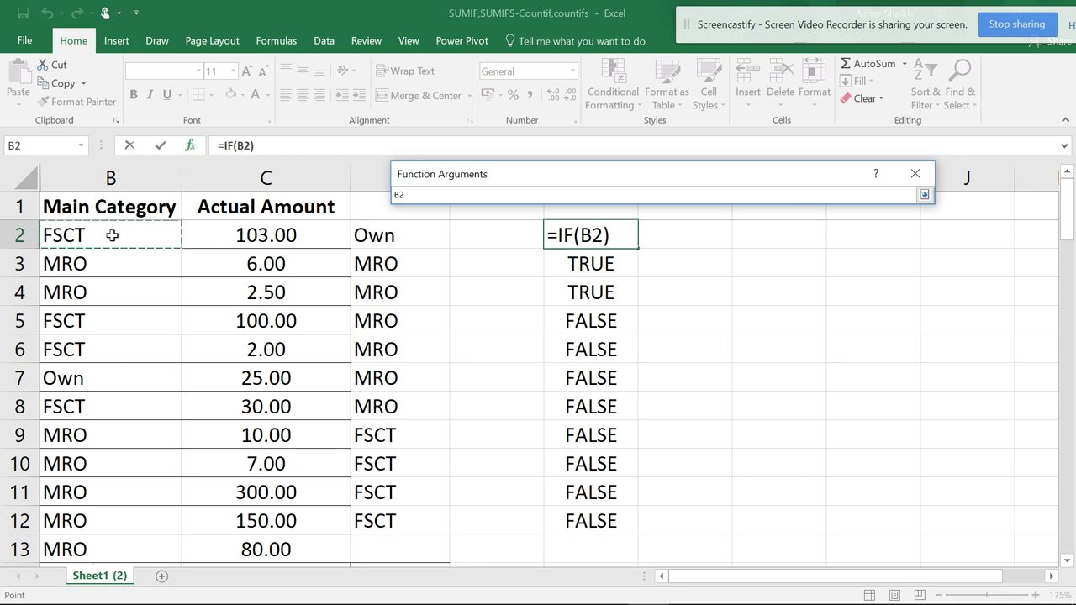
{"action": "type", "text": "="}
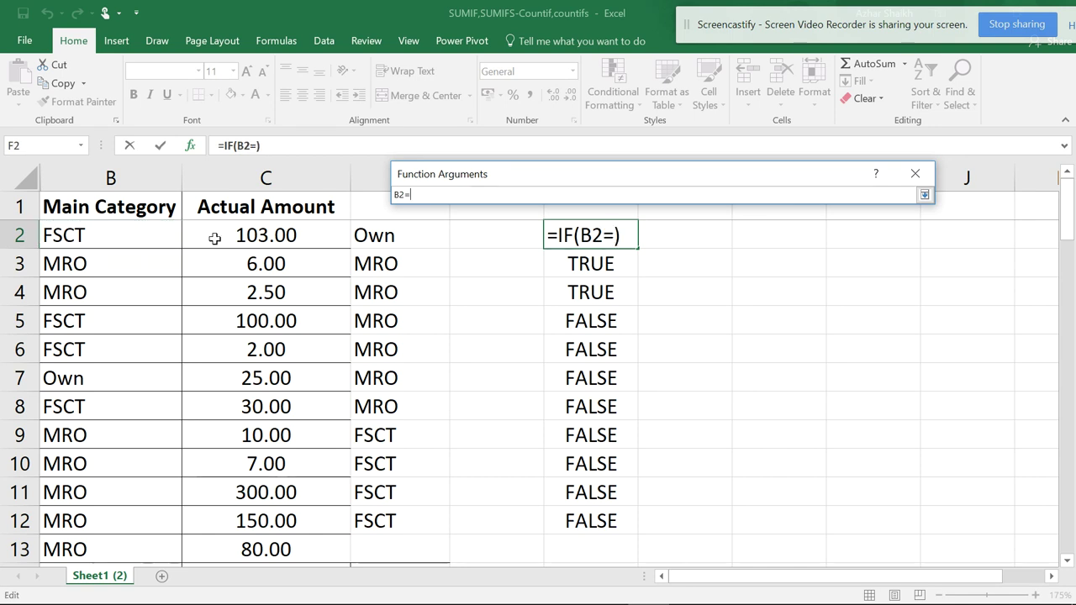
{"action": "left_click", "coordinate": [383, 237]}
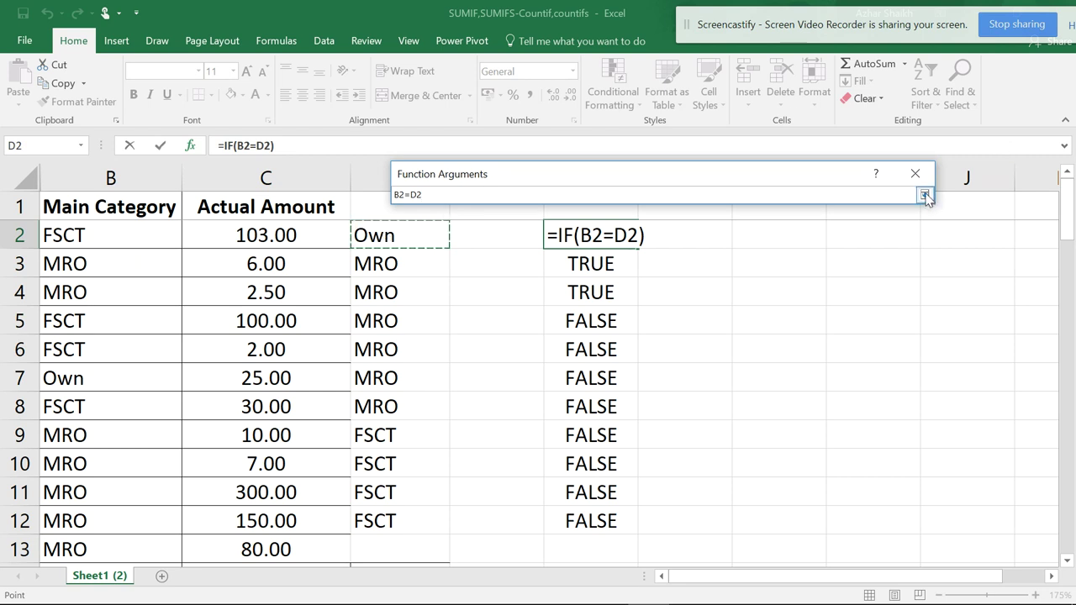
{"action": "left_click", "coordinate": [923, 195]}
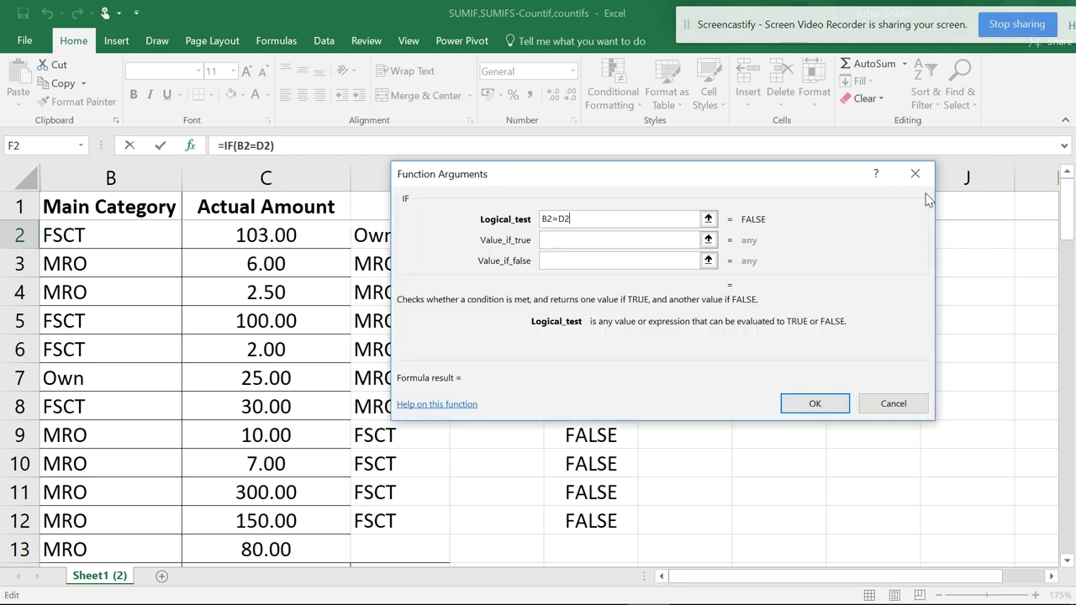
Set the value if true to Good in the IF function's arguments.
{"action": "left_click", "coordinate": [580, 240]}
{"action": "type", "text": "\""}
{"action": "key", "text": "BackSpace"}
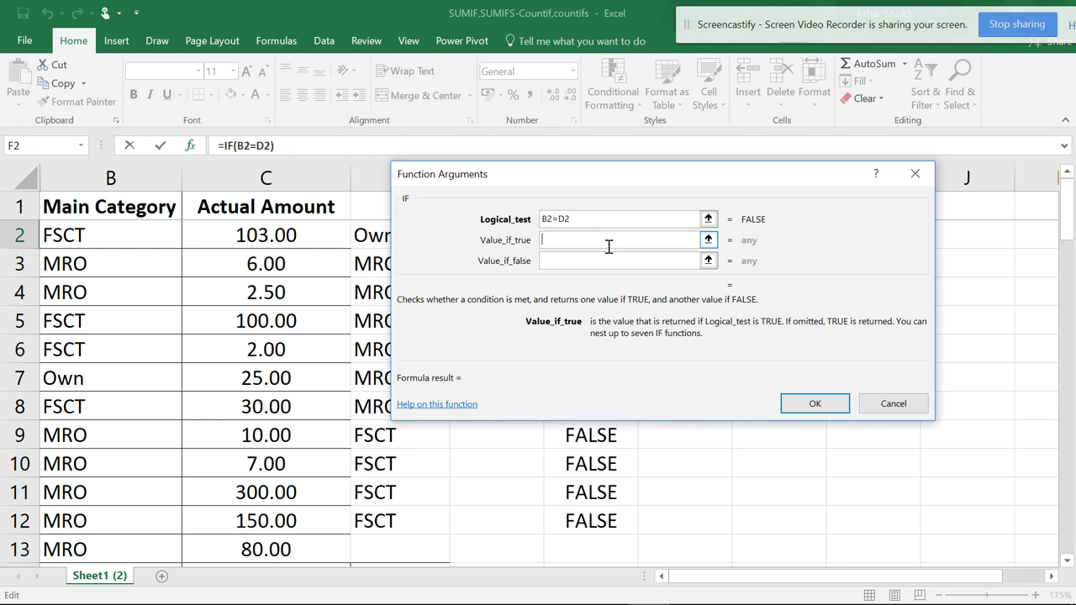
{"action": "type", "text": "g"}
{"action": "key", "text": "BackSpace"}
{"action": "type", "text": "Good"}
{"action": "key", "text": "Tab"}
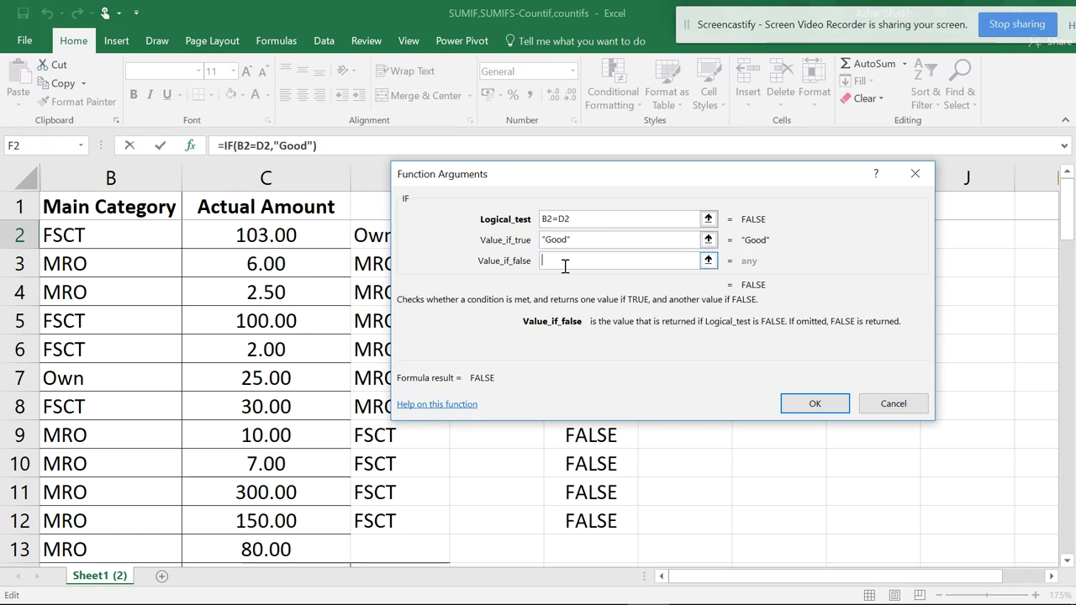
Set the value if false to Bad and fill the completed IF formula from F2 down to F12.
{"action": "type", "text": "Ba"}
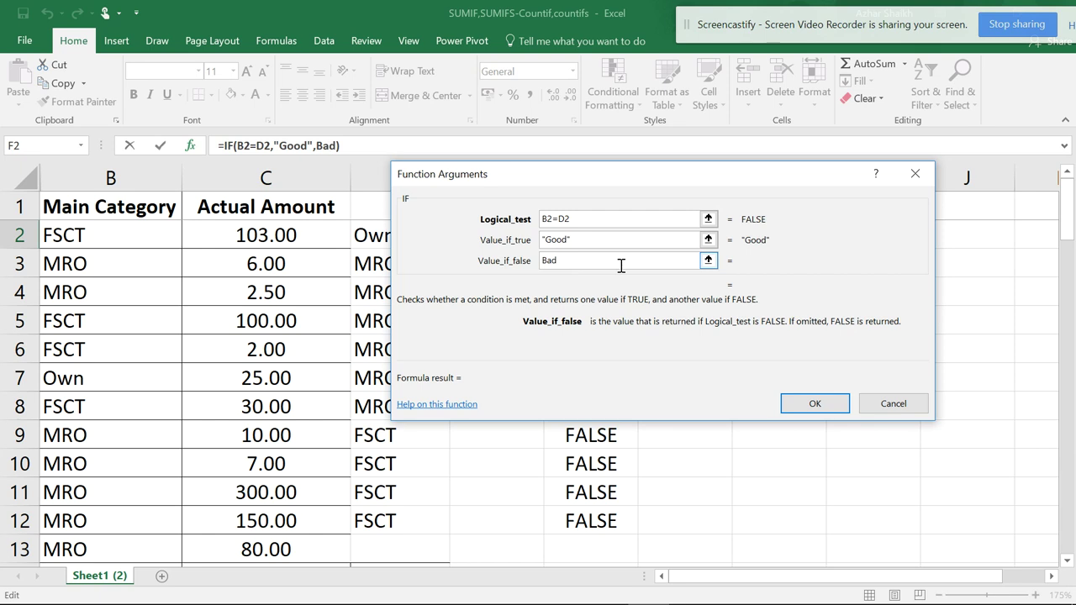
{"action": "type", "text": "d"}
{"action": "key", "text": "Tab"}
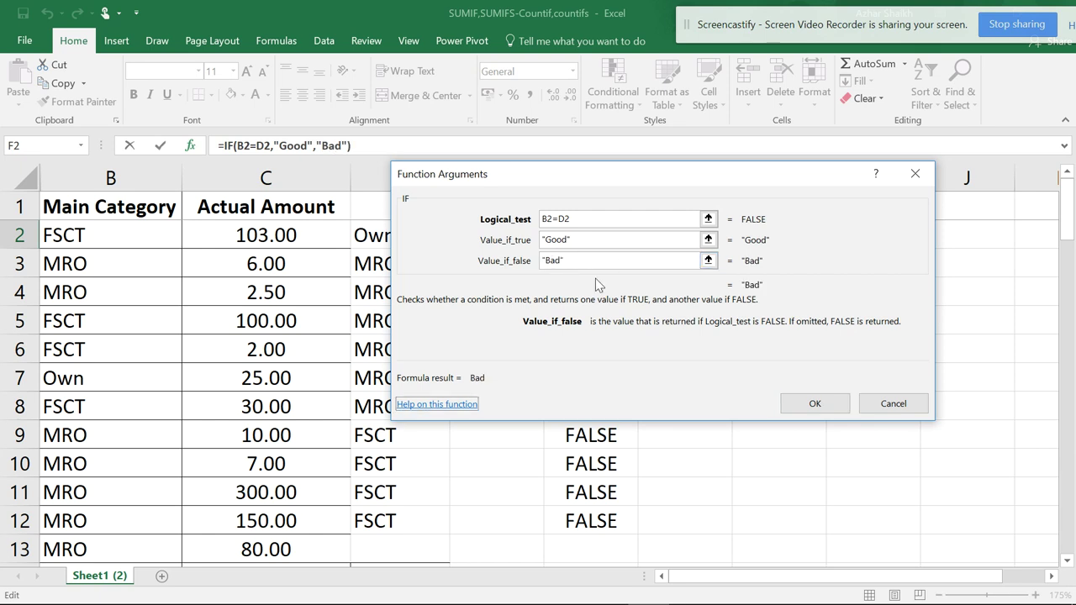
{"action": "left_click", "coordinate": [830, 402]}
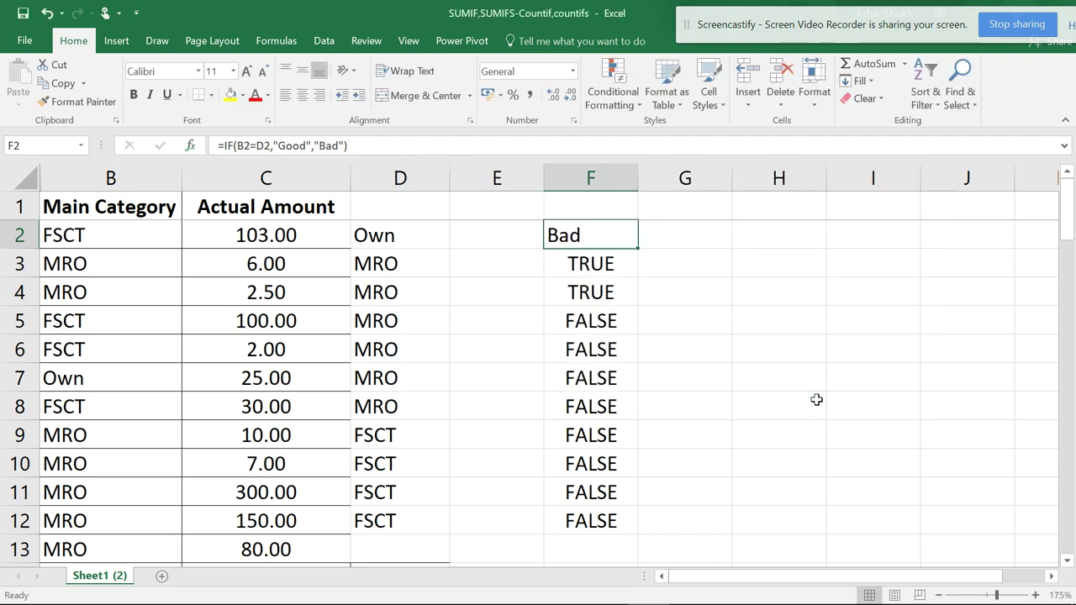
{"action": "double_click", "coordinate": [637, 247]}
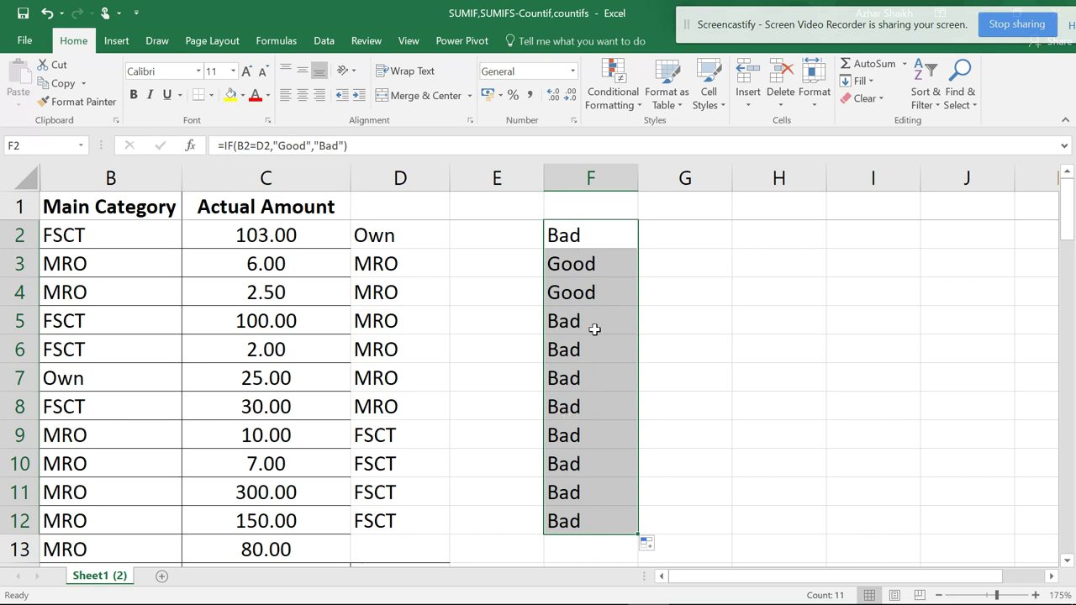
Change the comparison in F2's IF formula to B2>D2 and fill it down to F12.
{"action": "left_click", "coordinate": [255, 145]}
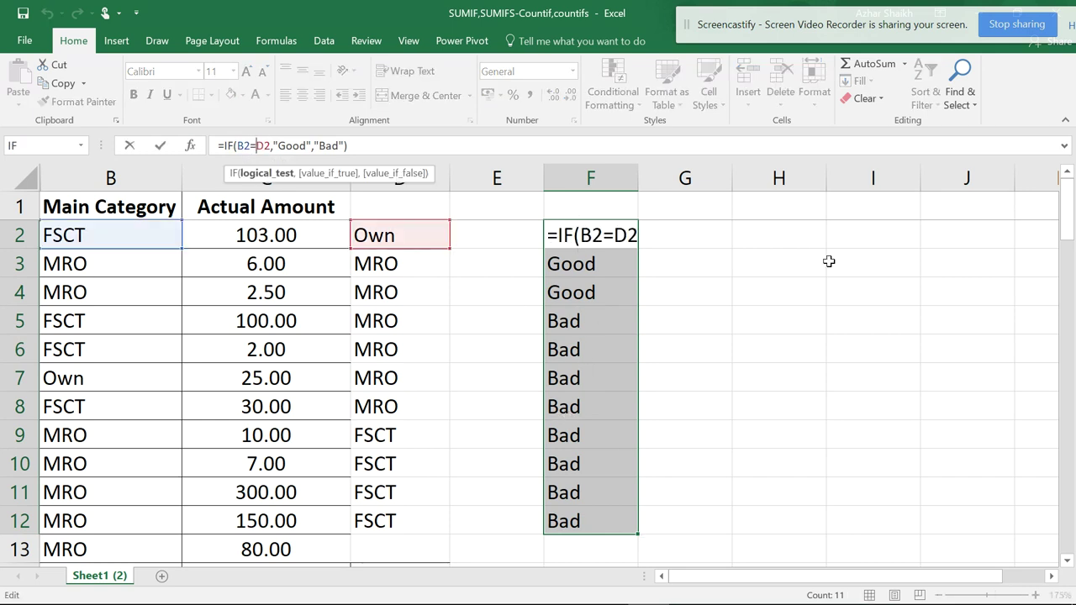
{"action": "key", "text": "BackSpace"}
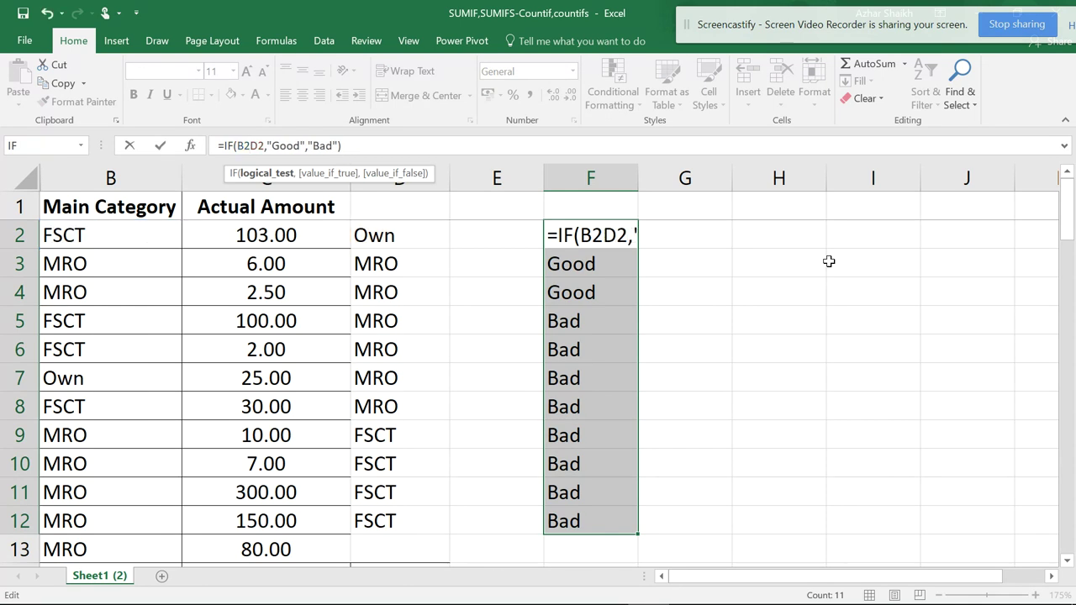
{"action": "type", "text": ">"}
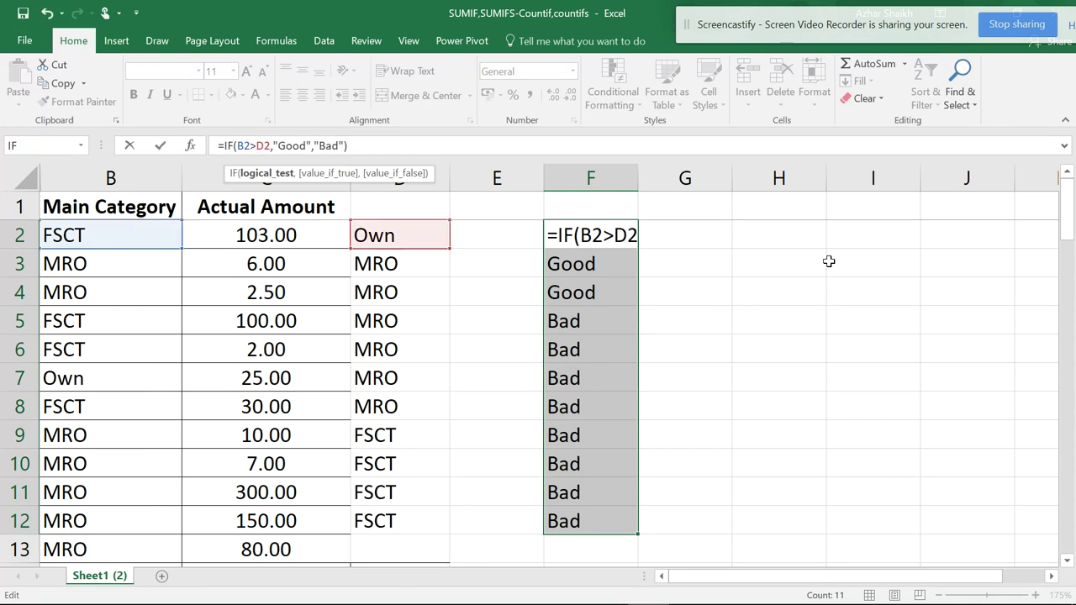
{"action": "key", "text": "Return"}
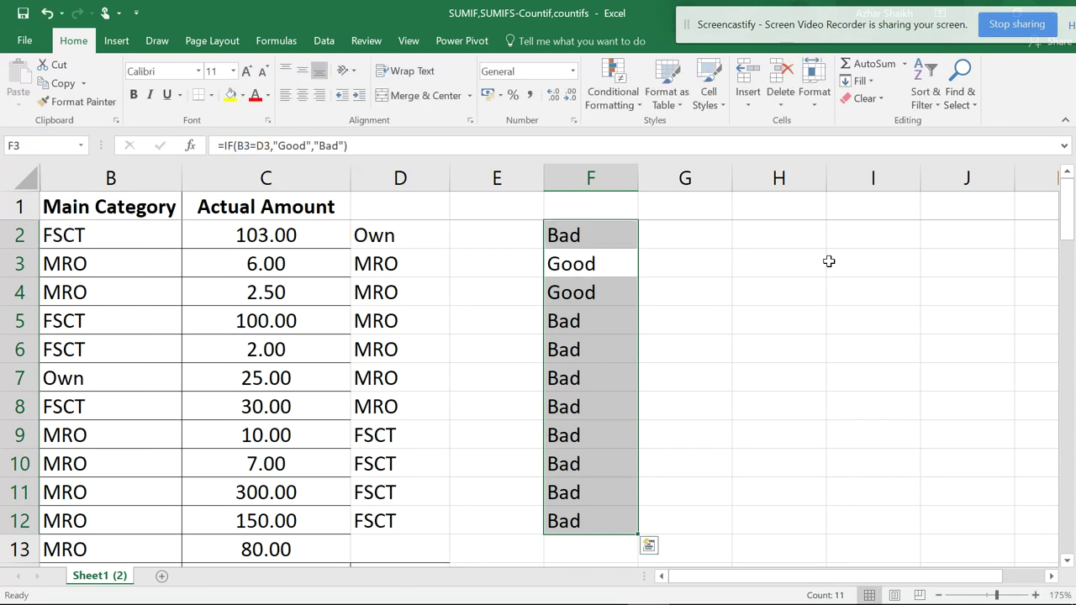
{"action": "left_click", "coordinate": [610, 246]}
{"action": "double_click", "coordinate": [638, 248]}
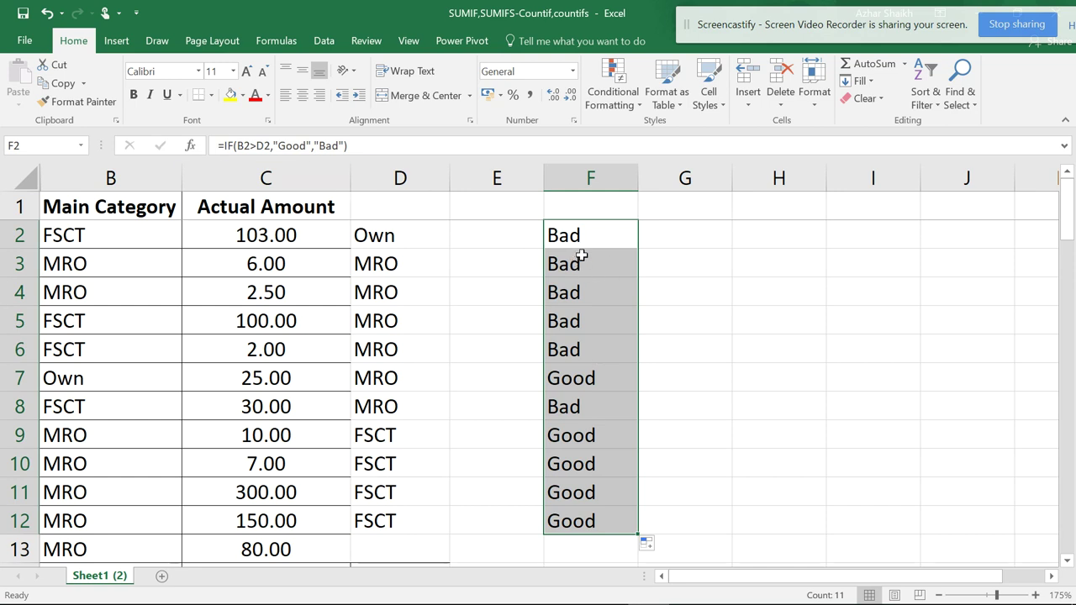
Copy F12 and paste only its formula into F14.
{"action": "scroll", "coordinate": [581, 255], "scroll_direction": "down", "scroll_amount": 3}
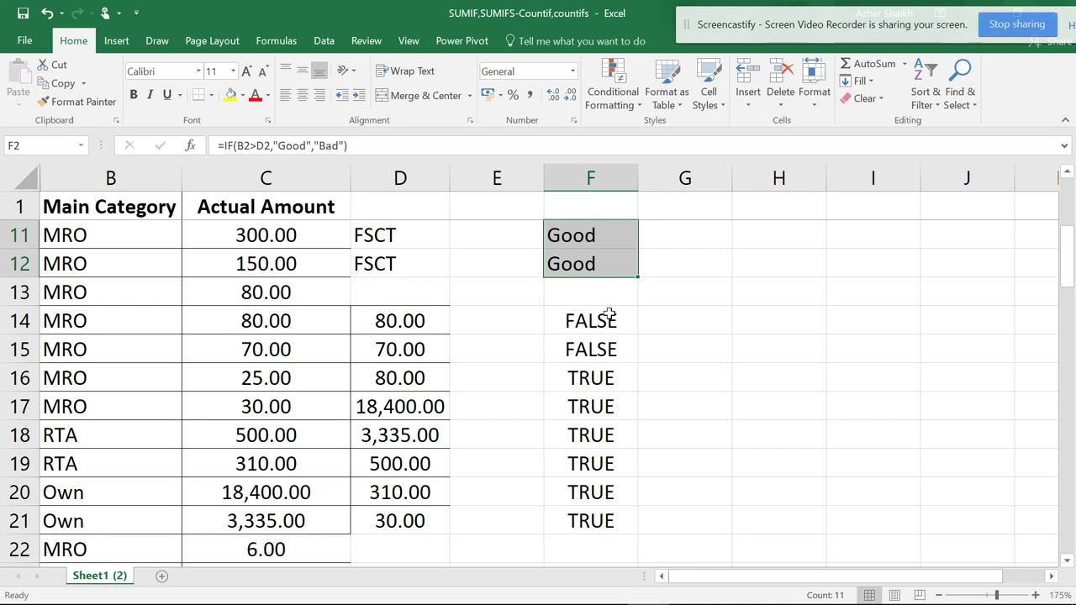
{"action": "left_click", "coordinate": [593, 266]}
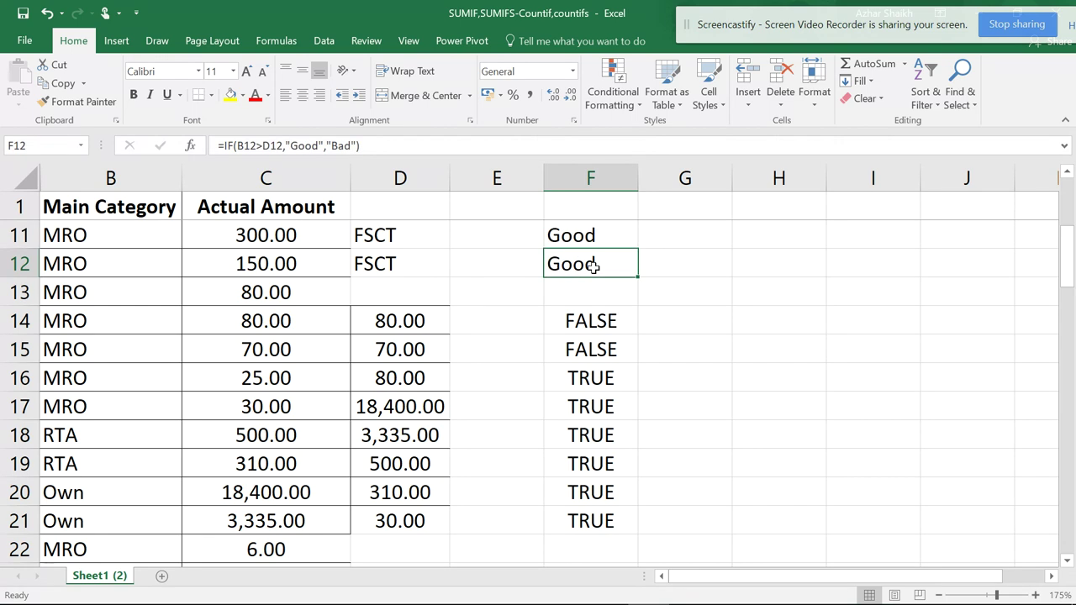
{"action": "key", "text": "ctrl+c"}
{"action": "right_click", "coordinate": [593, 267]}
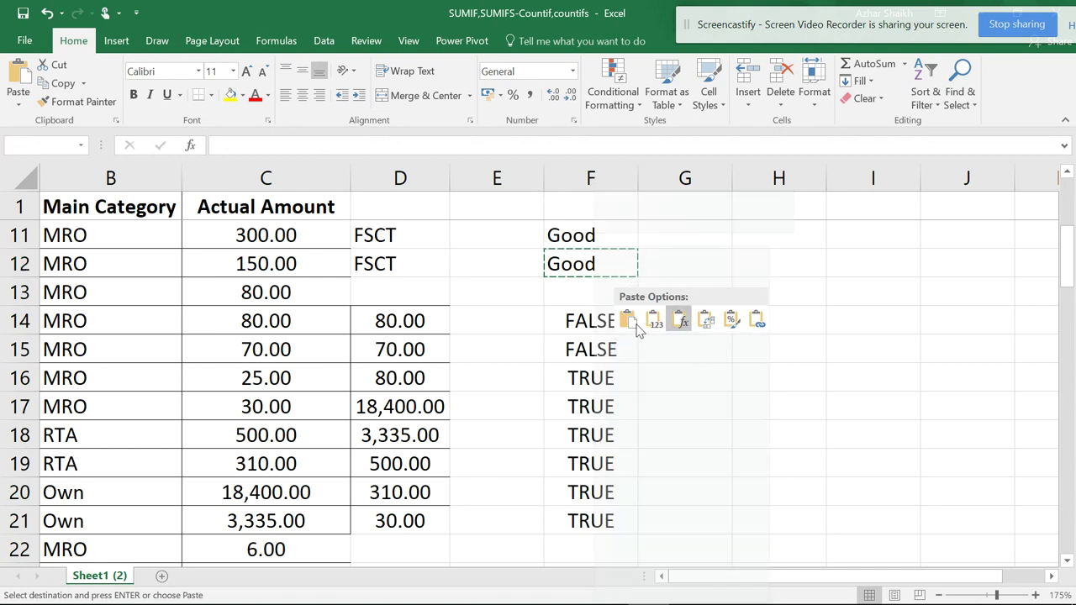
{"action": "key", "text": "Escape"}
{"action": "left_click", "coordinate": [583, 321]}
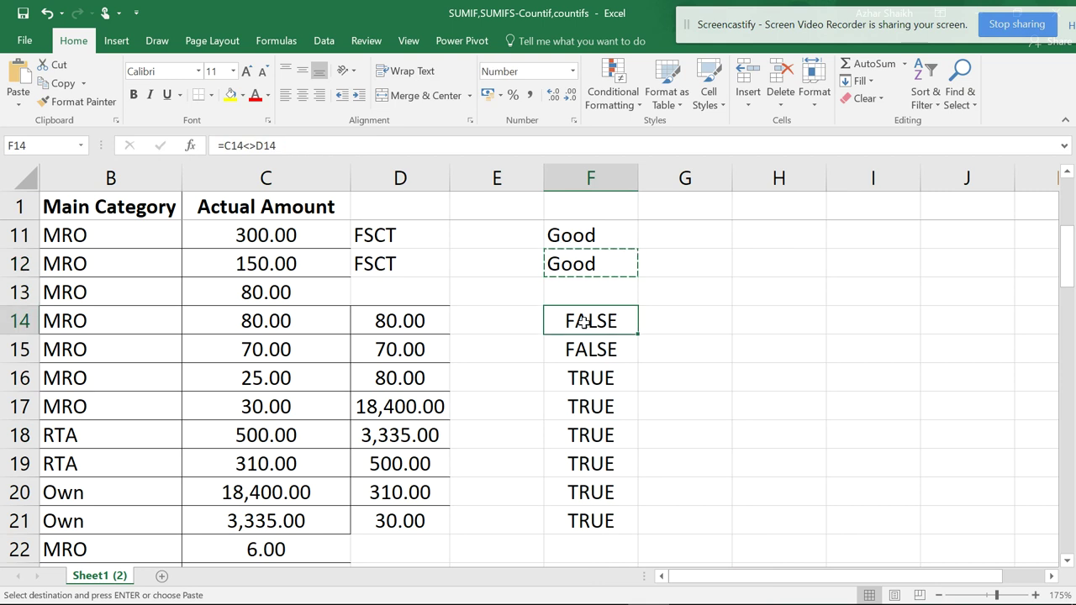
{"action": "right_click", "coordinate": [584, 323]}
{"action": "left_click", "coordinate": [690, 325]}
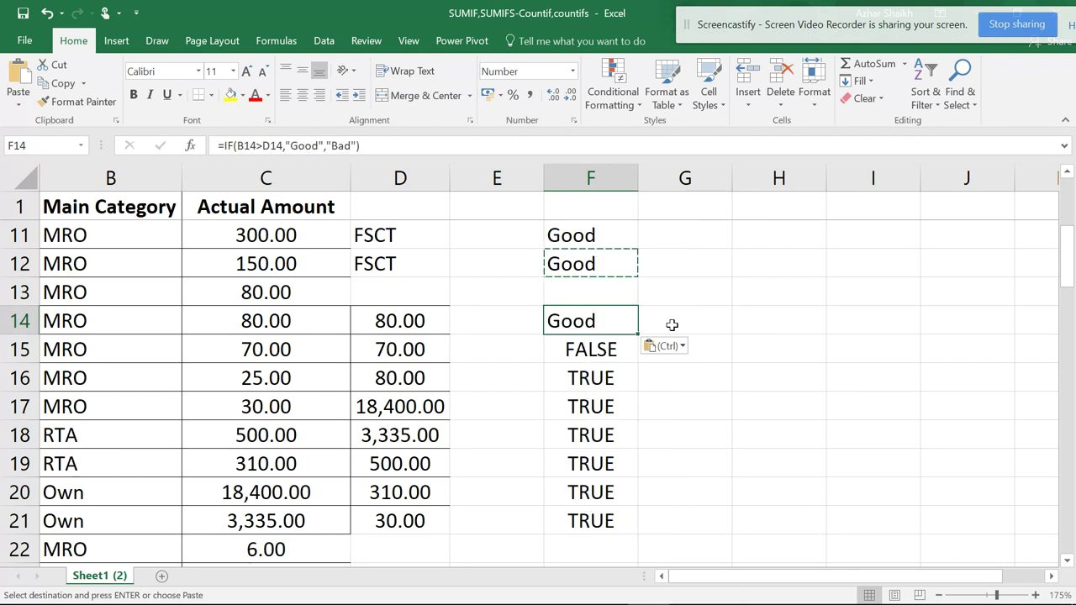
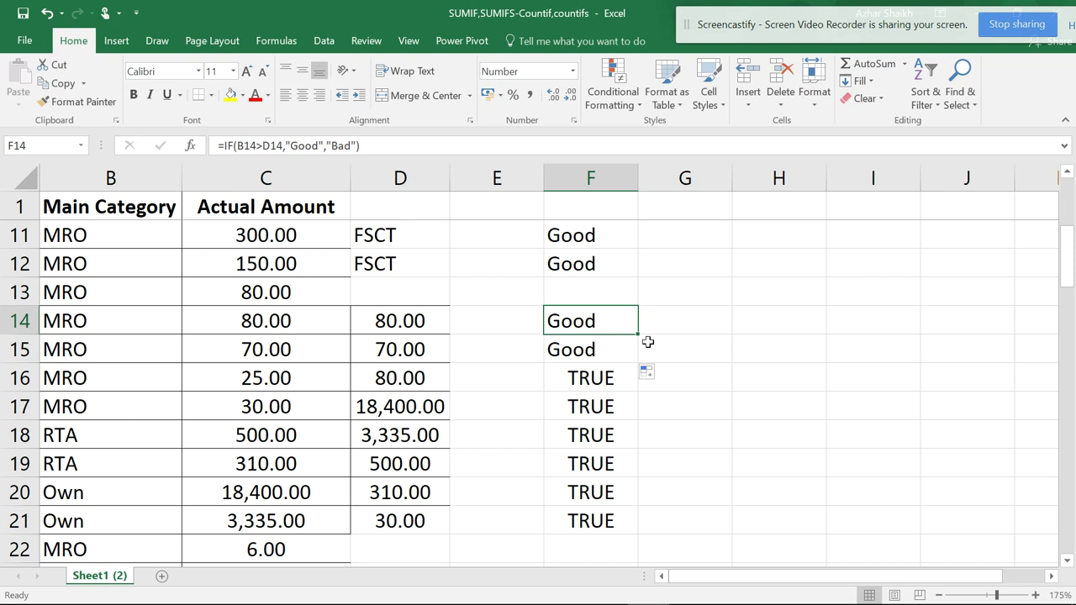
Change the comparison in F14's IF formula to B14=D14 and fill it down to F21.
{"action": "left_click", "coordinate": [257, 148]}
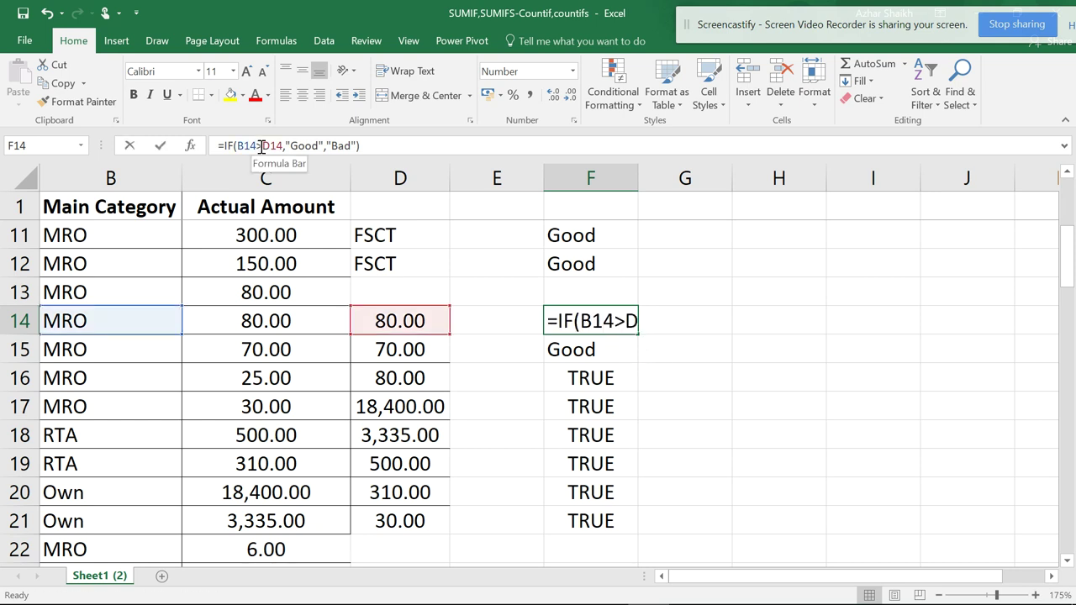
{"action": "key", "text": "BackSpace"}
{"action": "type", "text": "="}
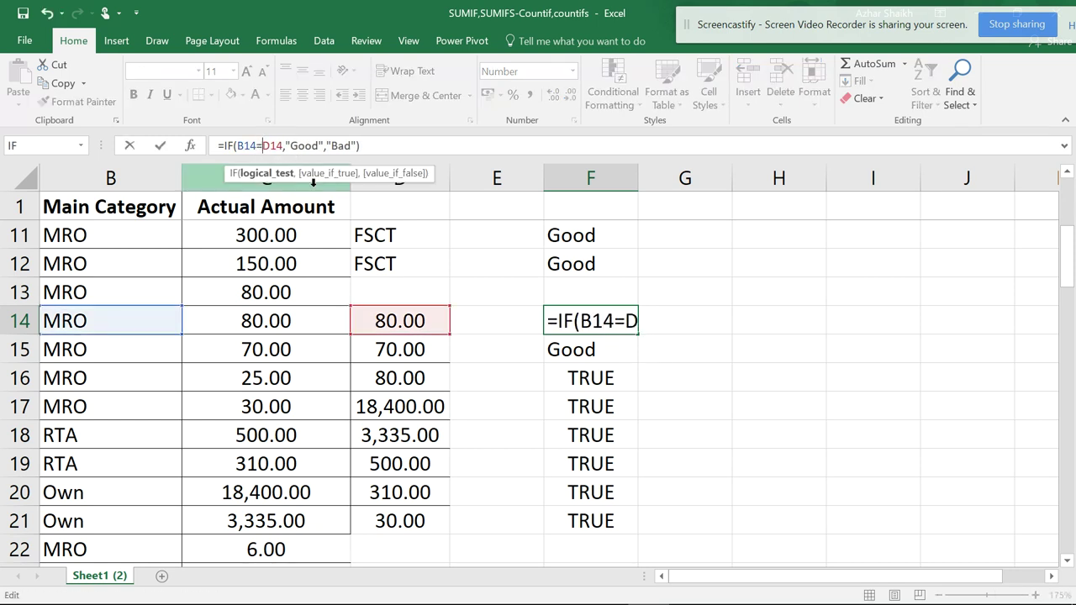
{"action": "key", "text": "Return"}
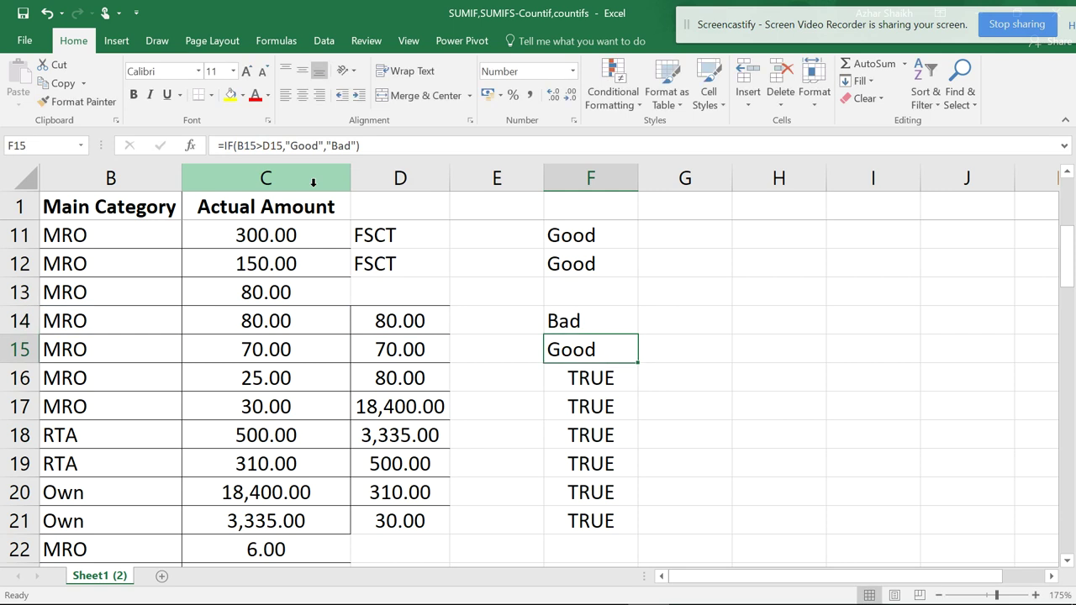
{"action": "left_click", "coordinate": [602, 321]}
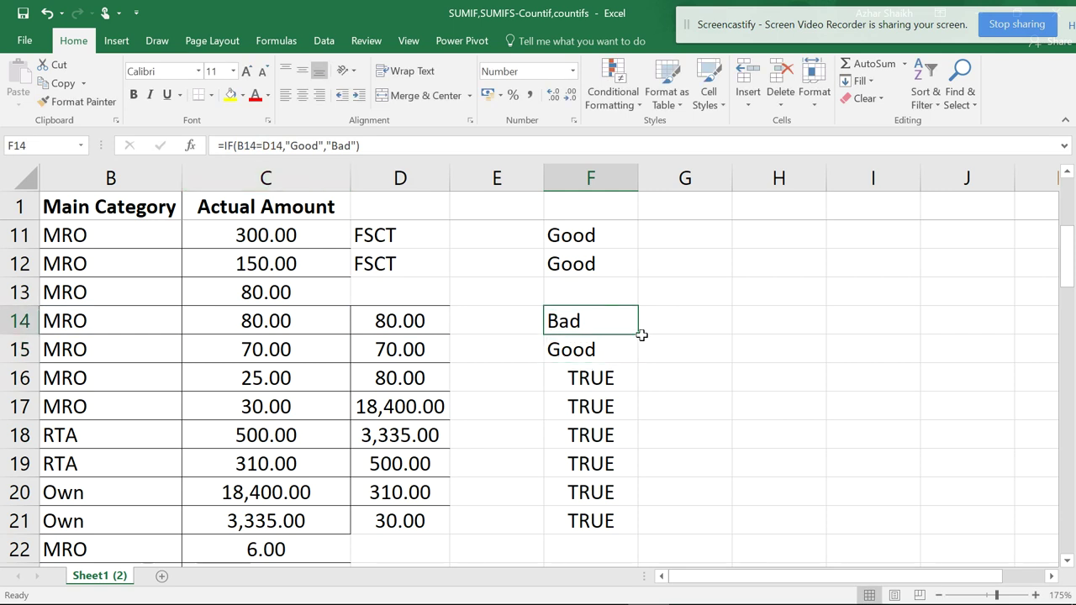
{"action": "double_click", "coordinate": [638, 335]}
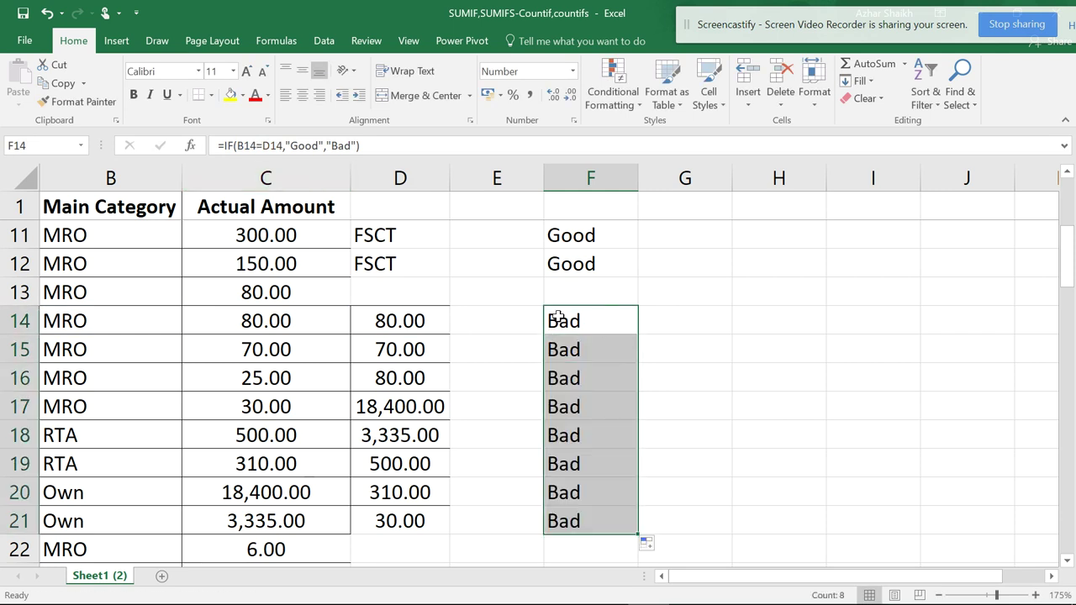
Correct the logical test in F14's IF formula so it compares C14 with D14.
{"action": "left_click", "coordinate": [313, 321]}
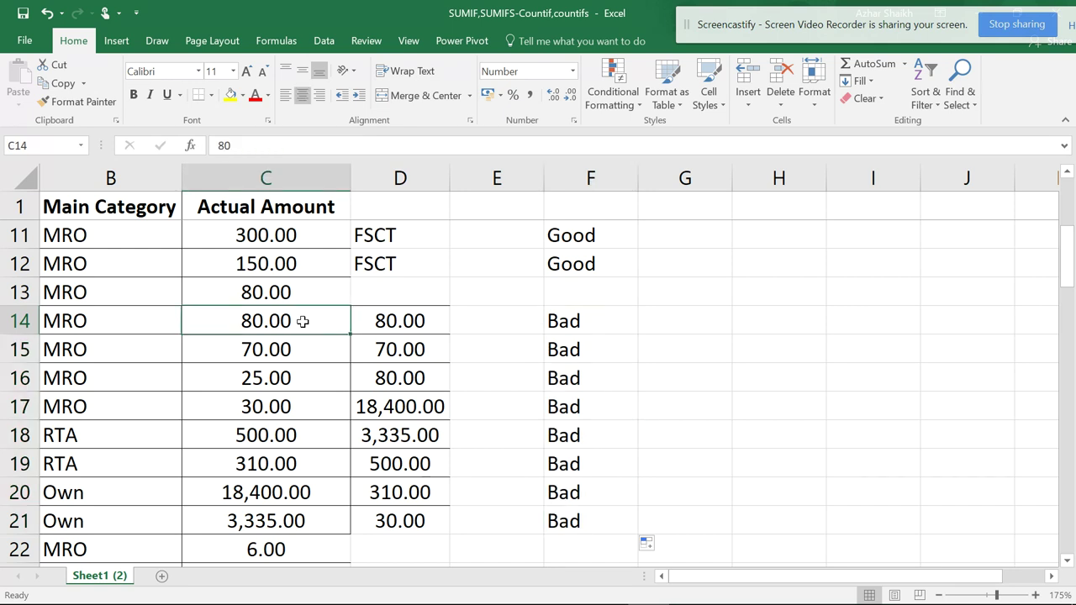
{"action": "double_click", "coordinate": [390, 325]}
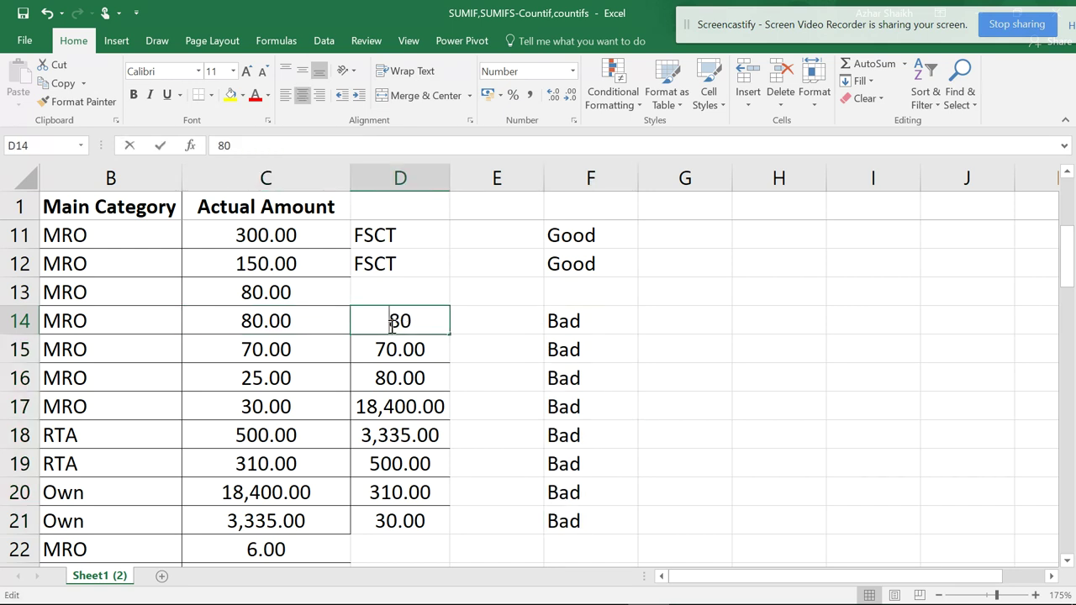
{"action": "left_click", "coordinate": [534, 328]}
{"action": "double_click", "coordinate": [557, 324]}
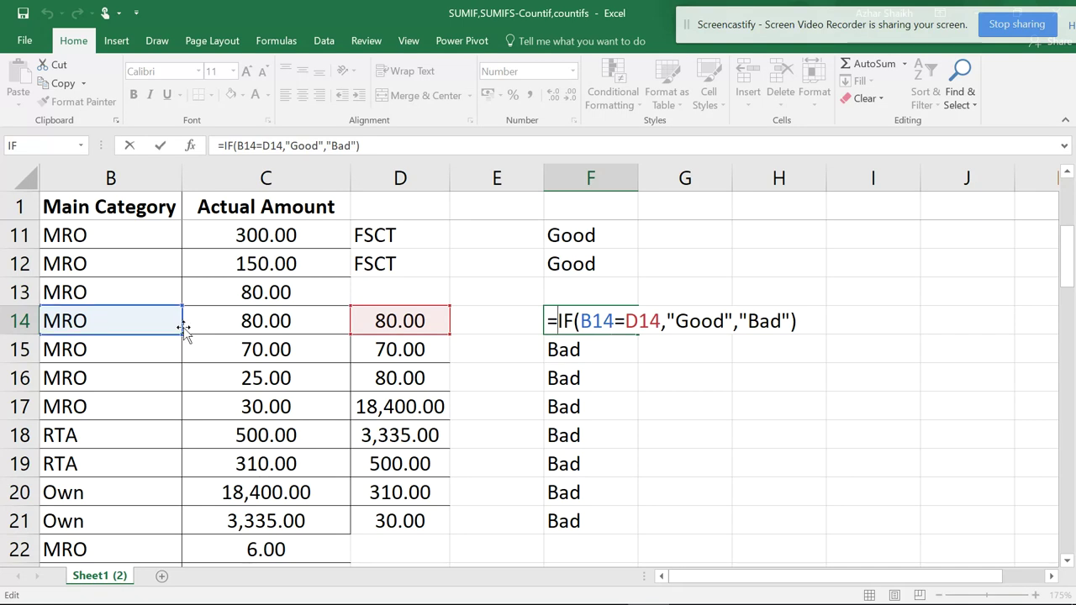
{"action": "left_click_drag", "start_coordinate": [182, 328], "coordinate": [156, 312]}
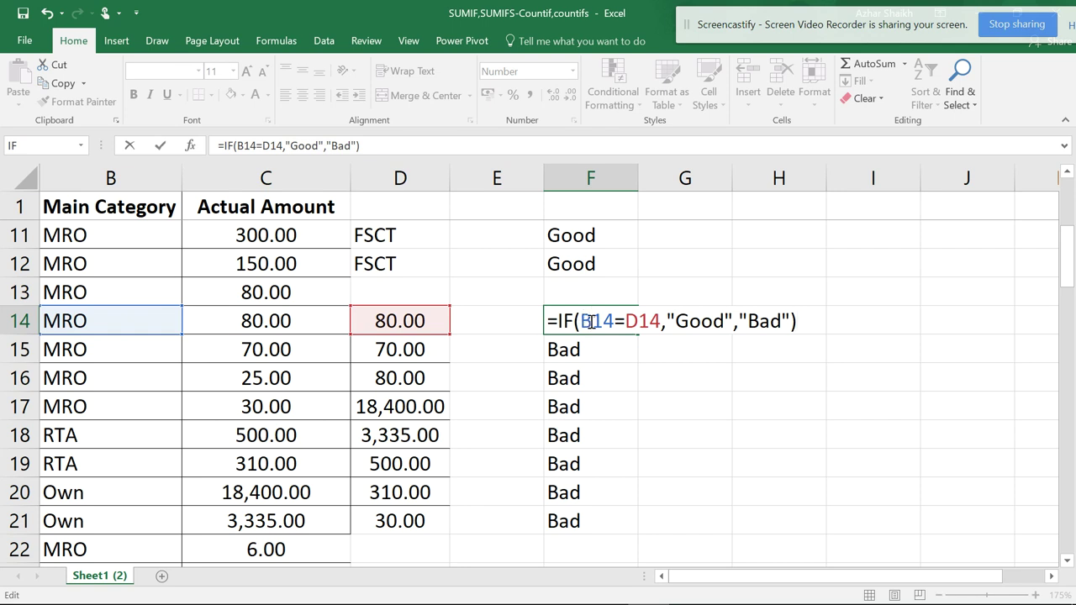
{"action": "left_click", "coordinate": [591, 321]}
{"action": "key", "text": "BackSpace"}
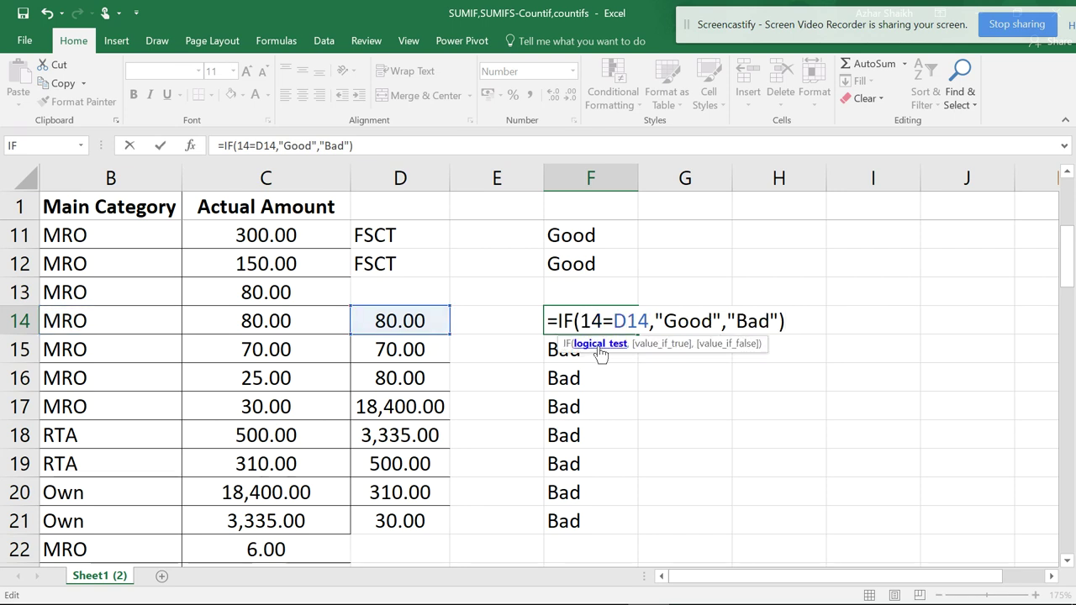
{"action": "type", "text": "c"}
{"action": "key", "text": "Return"}
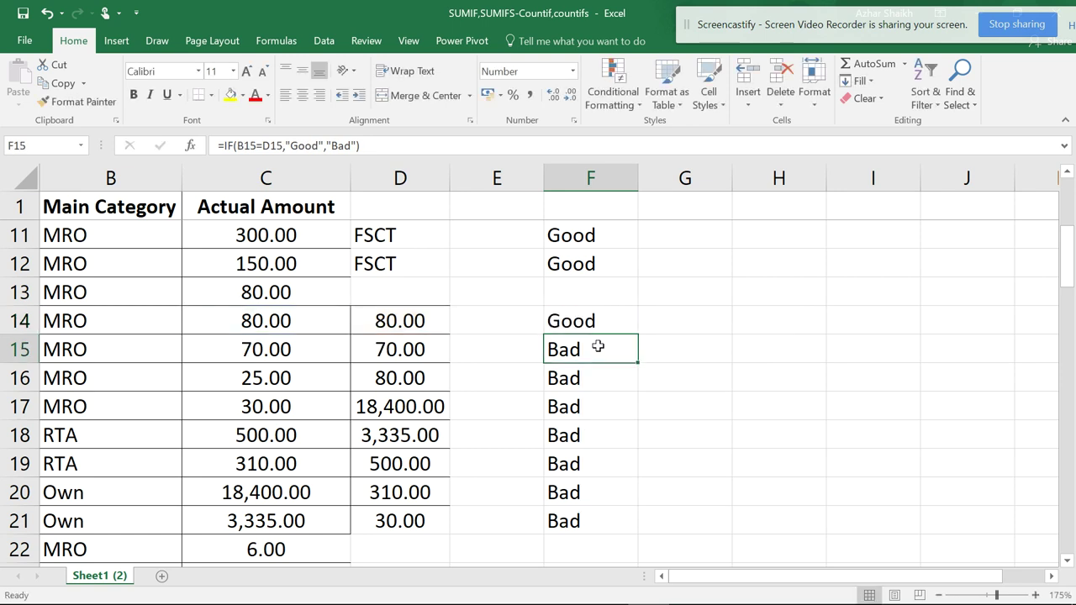
Change the logical test in F14's IF formula to C14=D14 and fill it down to F21.
{"action": "left_click", "coordinate": [594, 321]}
{"action": "key", "text": "ctrl+z"}
{"action": "double_click", "coordinate": [594, 321]}
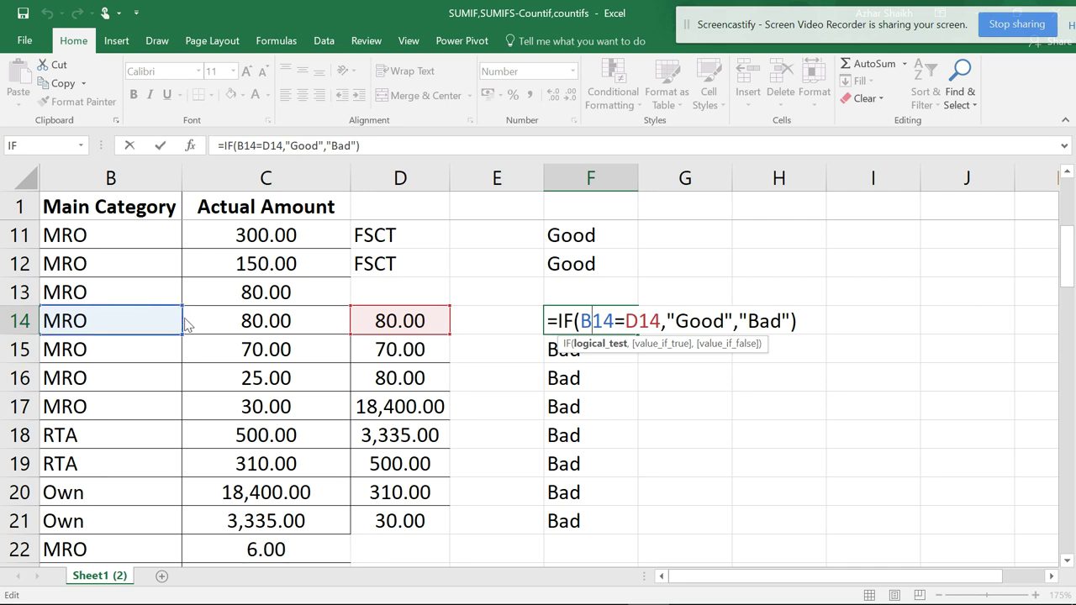
{"action": "left_click_drag", "start_coordinate": [186, 325], "coordinate": [221, 330]}
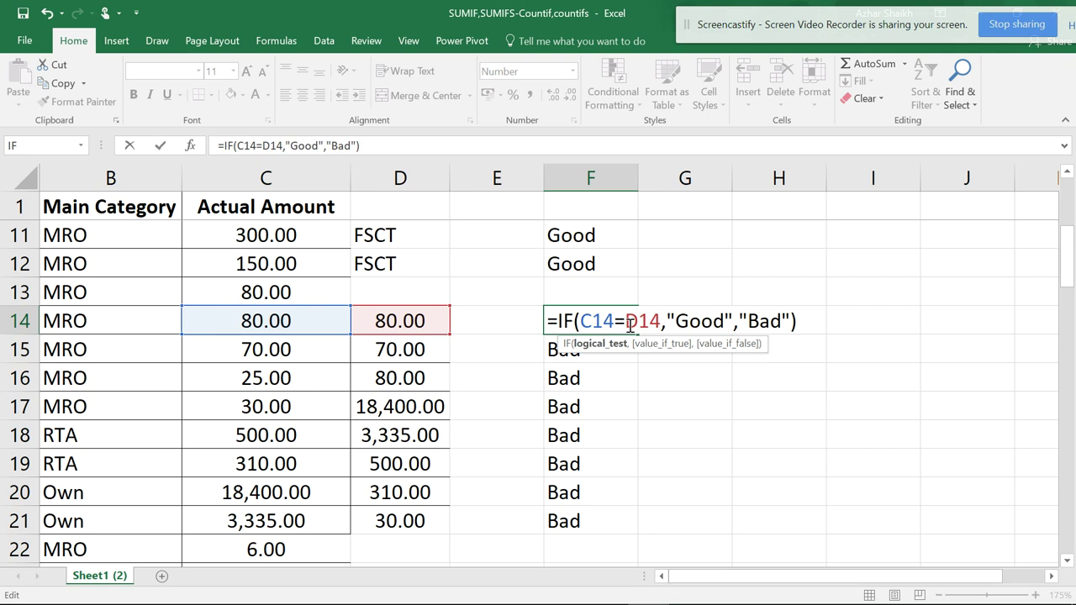
{"action": "key", "text": "Return"}
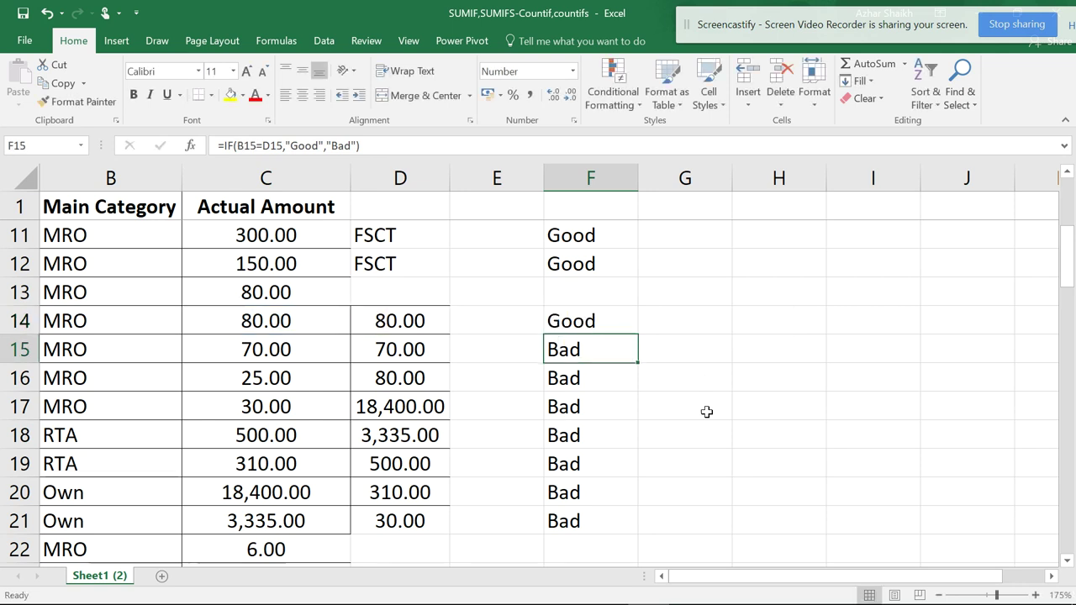
{"action": "left_click", "coordinate": [614, 324]}
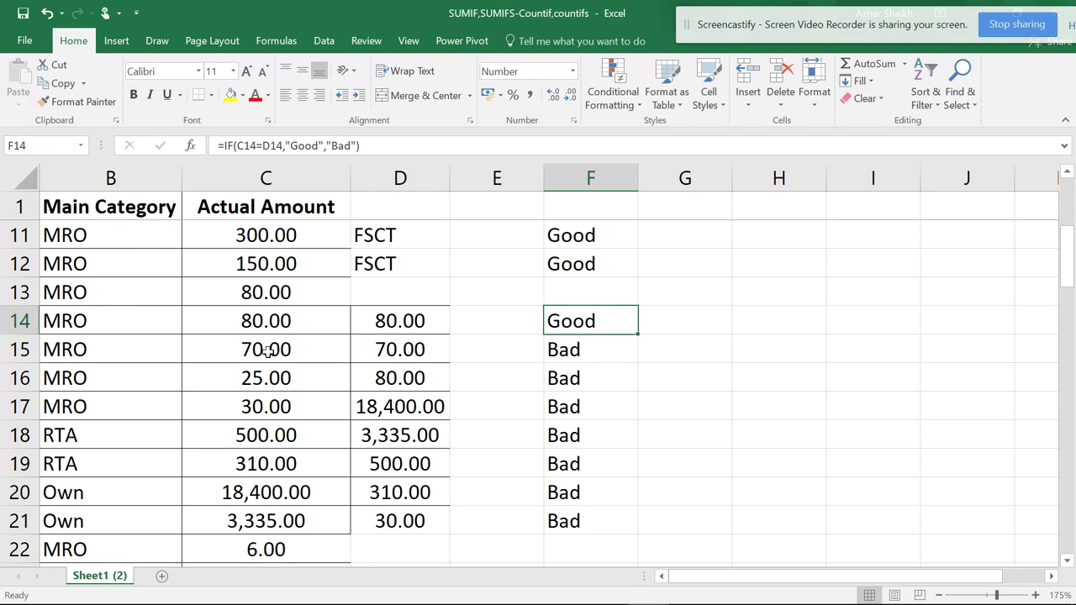
{"action": "double_click", "coordinate": [638, 335]}
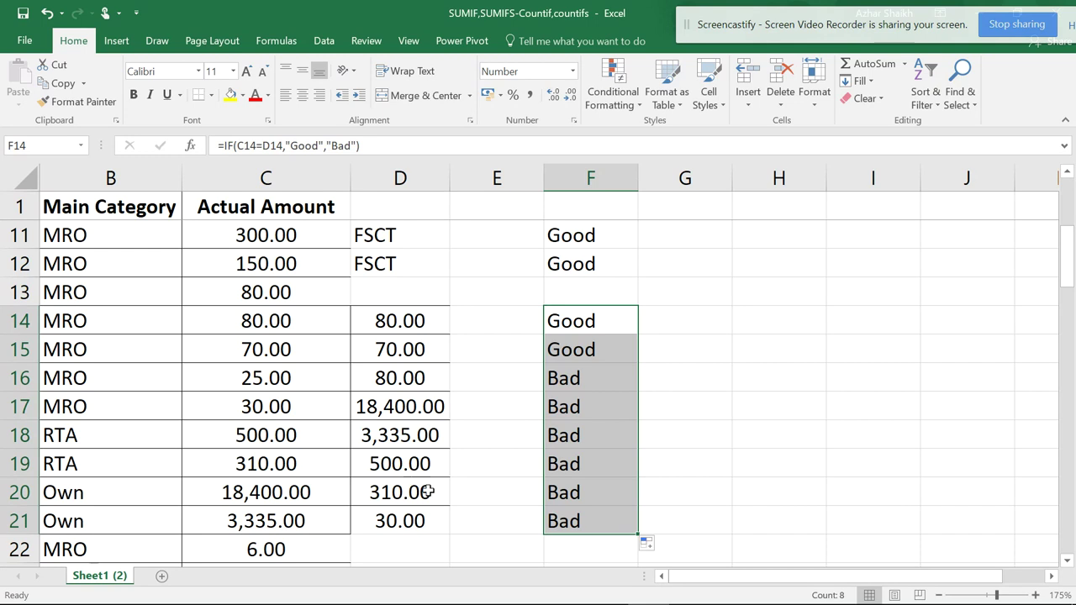
Start a formula in G2 and look through the suggested functions beginning with IS.
{"action": "scroll", "coordinate": [552, 418], "scroll_direction": "up", "scroll_amount": 2}
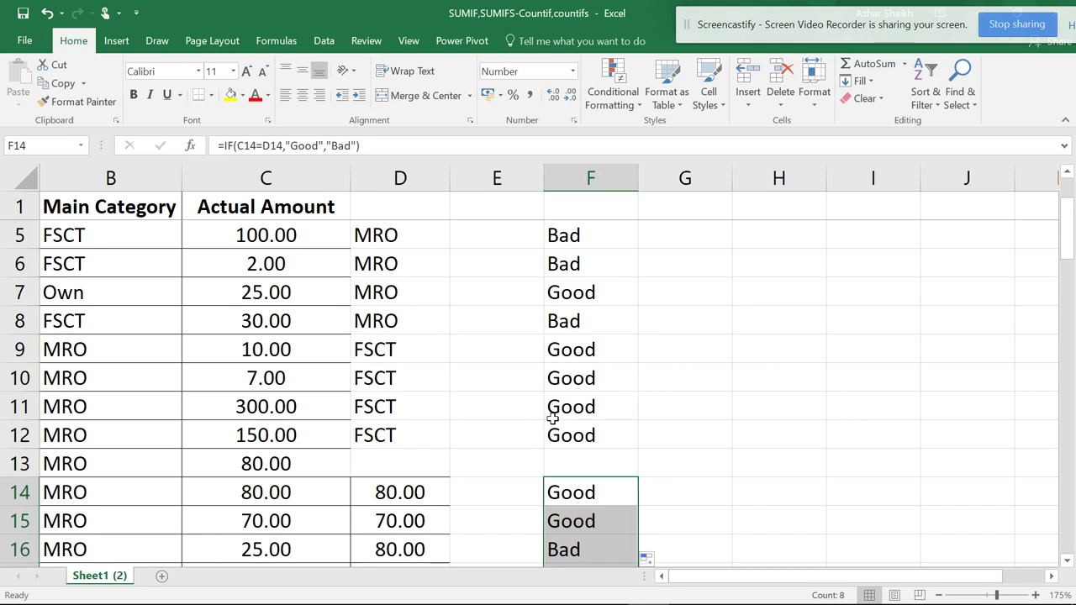
{"action": "scroll", "coordinate": [552, 418], "scroll_direction": "up", "scroll_amount": 1}
{"action": "scroll", "coordinate": [548, 412], "scroll_direction": "down", "scroll_amount": 5}
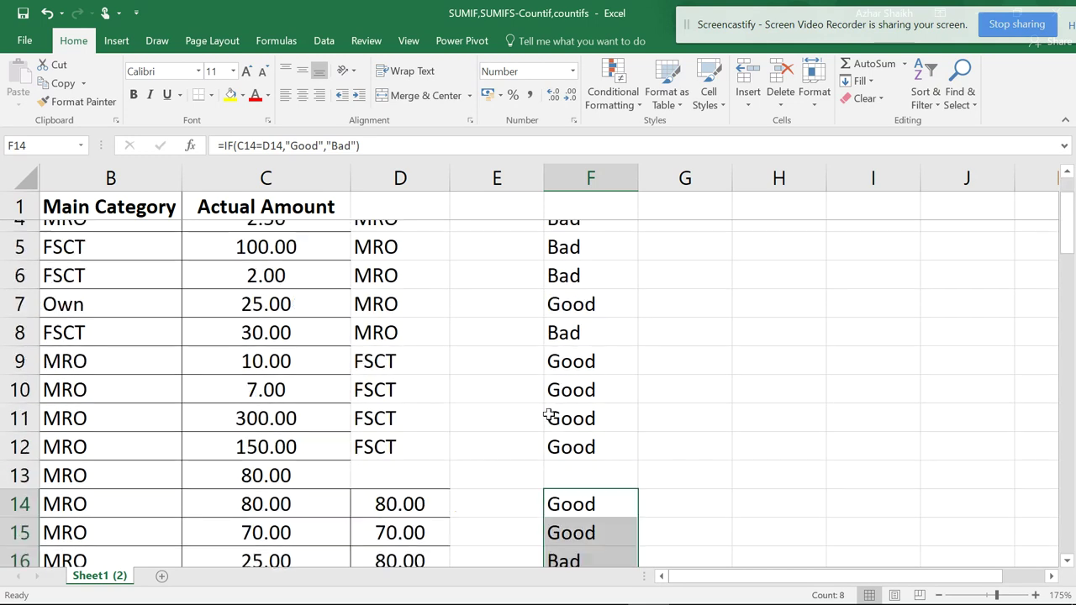
{"action": "scroll", "coordinate": [548, 413], "scroll_direction": "up", "scroll_amount": 4}
{"action": "scroll", "coordinate": [548, 416], "scroll_direction": "up", "scroll_amount": 1}
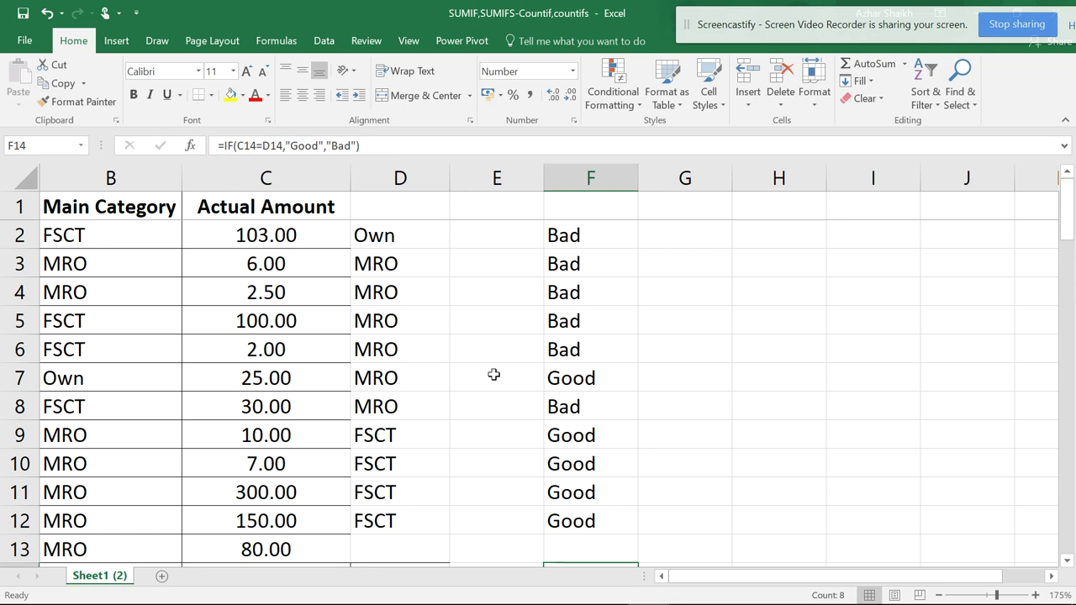
{"action": "left_click", "coordinate": [687, 235]}
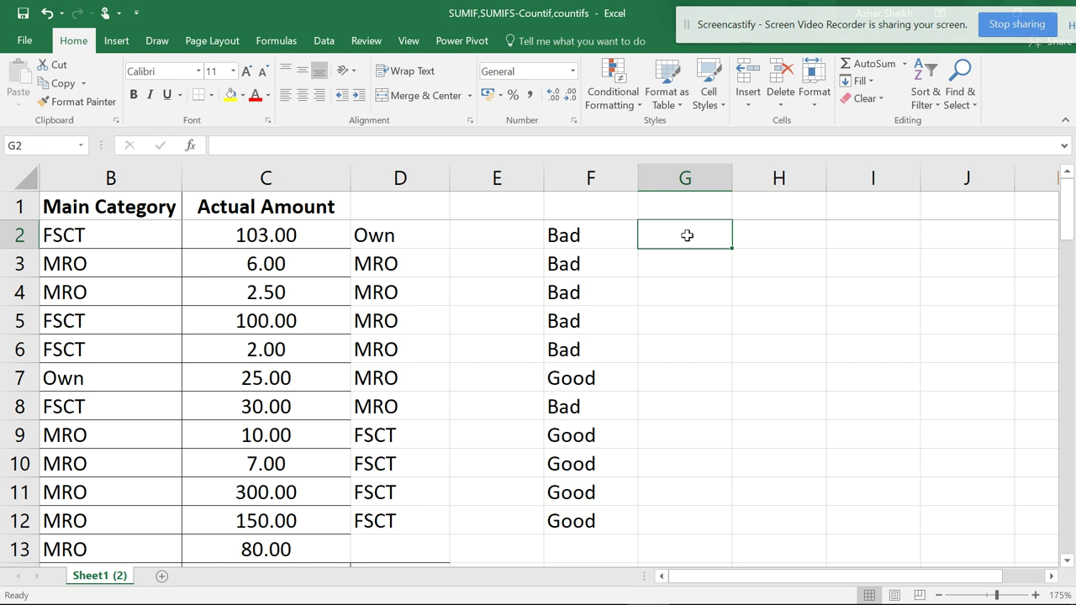
{"action": "type", "text": "="}
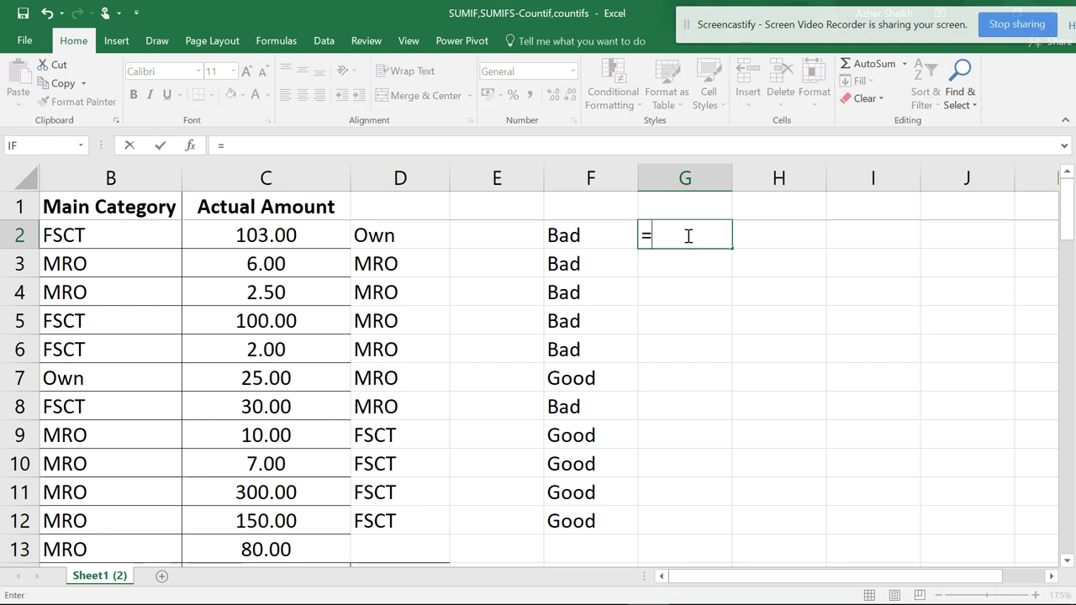
{"action": "type", "text": "in"}
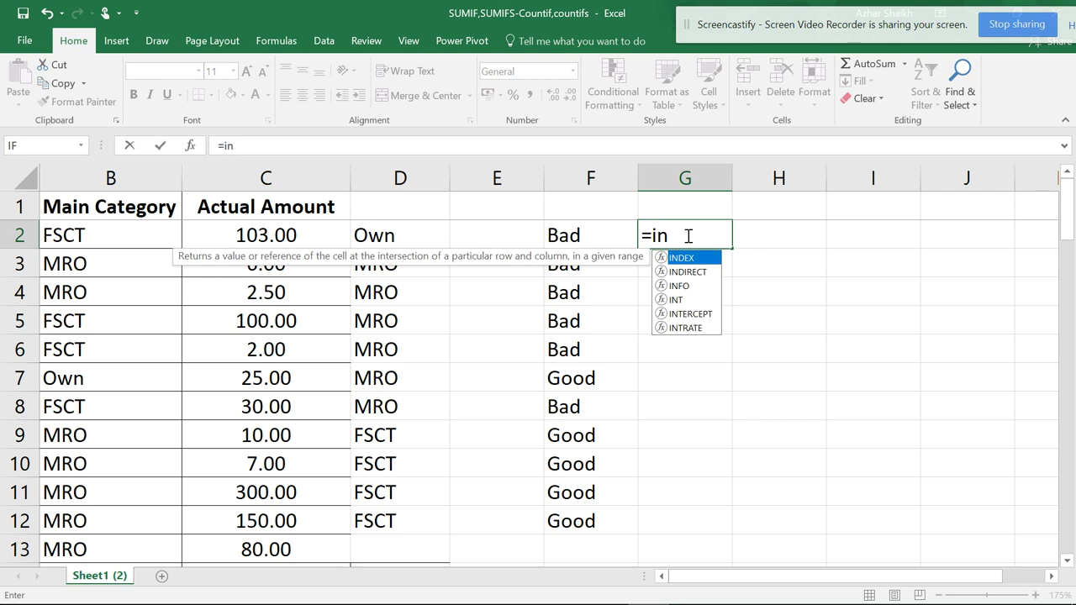
{"action": "key", "text": "BackSpace"}
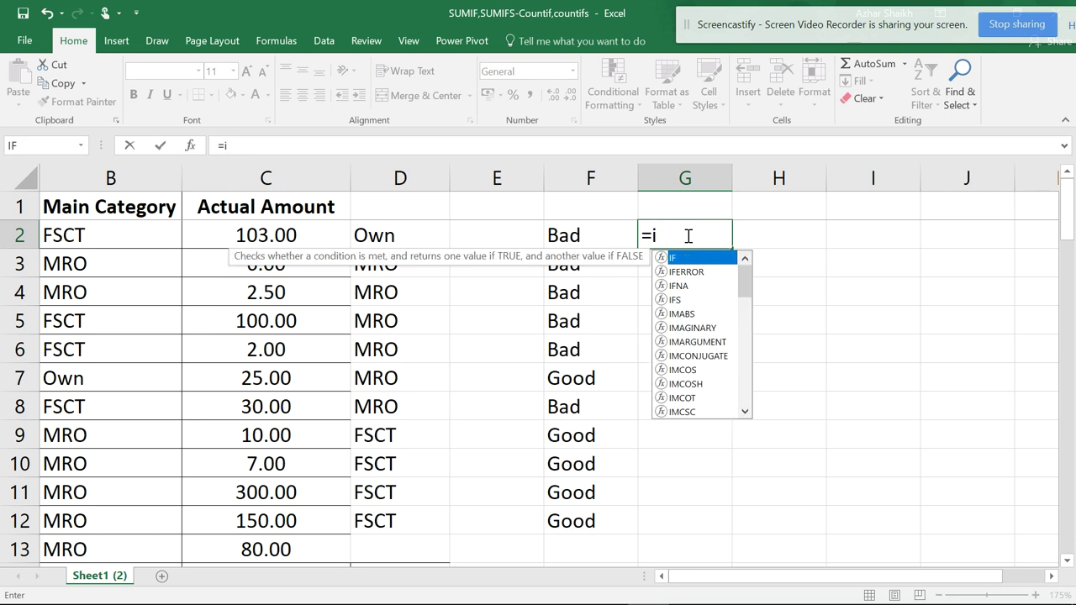
{"action": "type", "text": "s"}
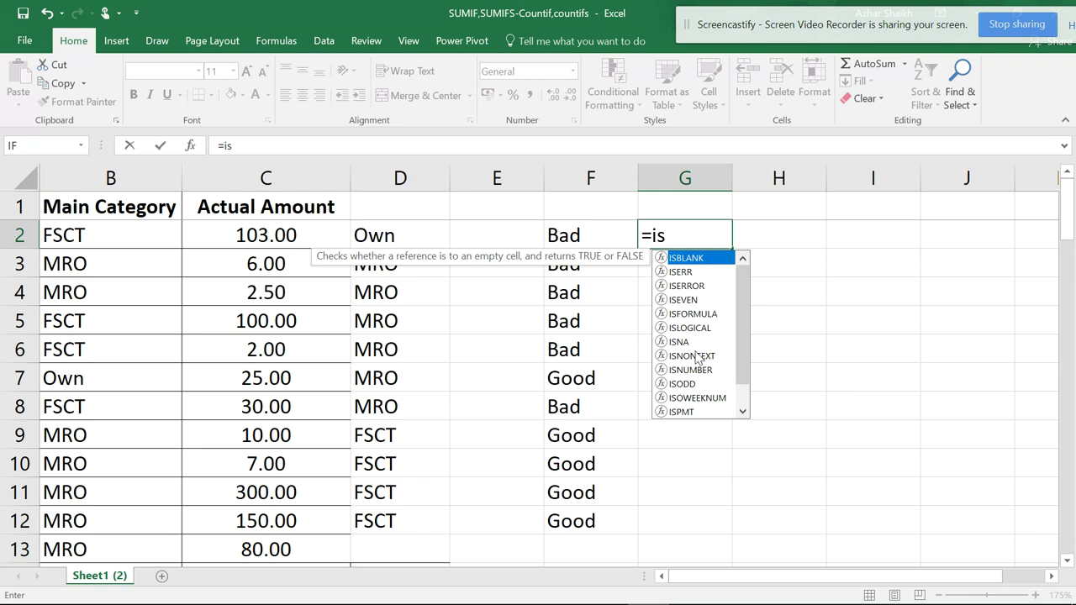
{"action": "scroll", "coordinate": [710, 366], "scroll_direction": "down", "scroll_amount": 3}
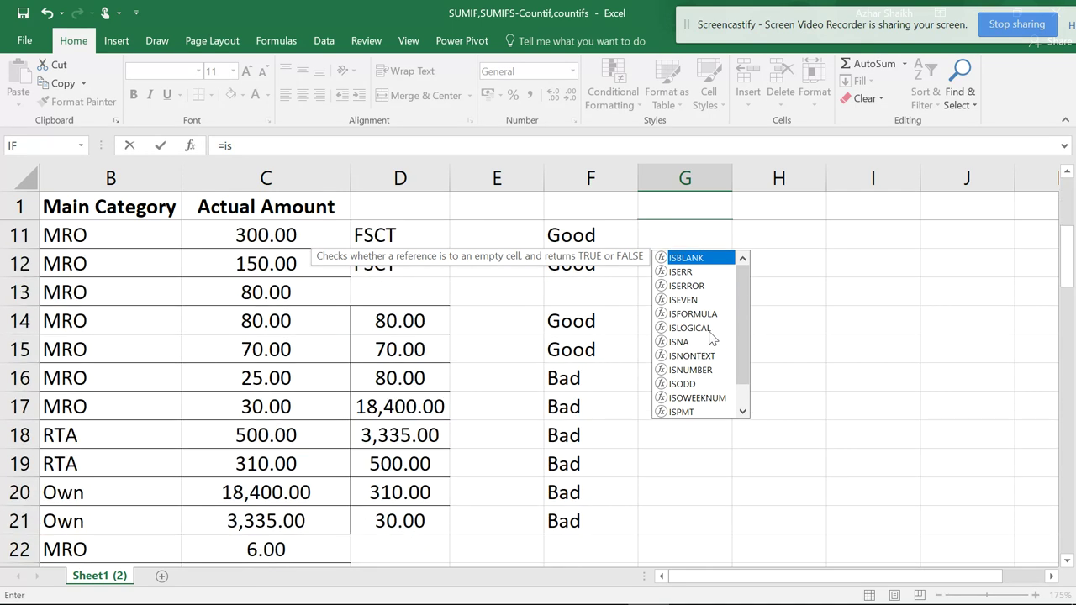
{"action": "scroll", "coordinate": [713, 328], "scroll_direction": "up", "scroll_amount": 3}
{"action": "left_click_drag", "start_coordinate": [747, 280], "coordinate": [744, 319]}
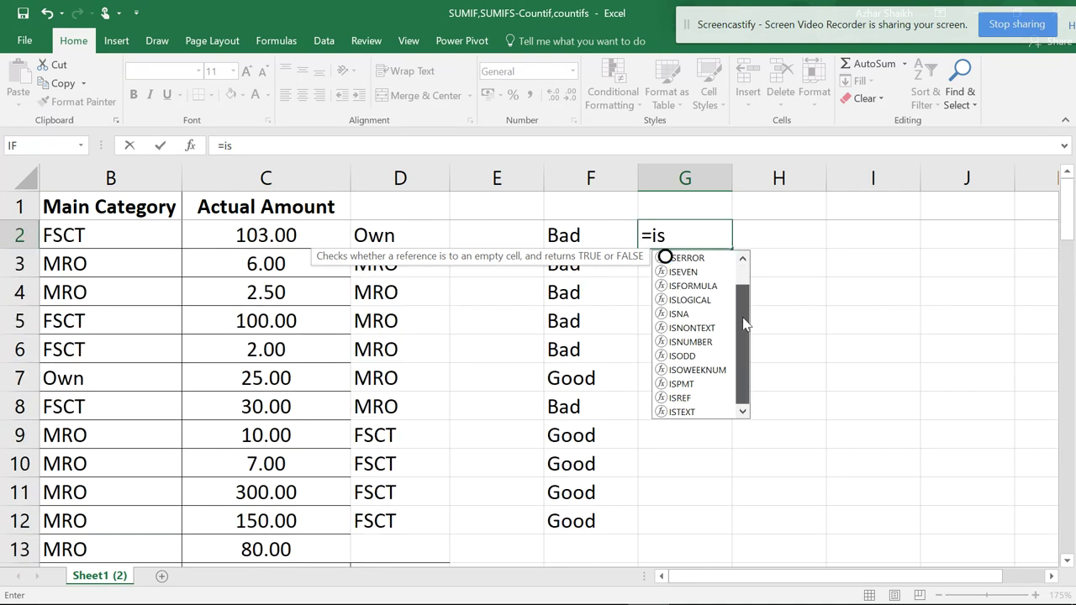
{"action": "left_click_drag", "start_coordinate": [743, 325], "coordinate": [737, 272]}
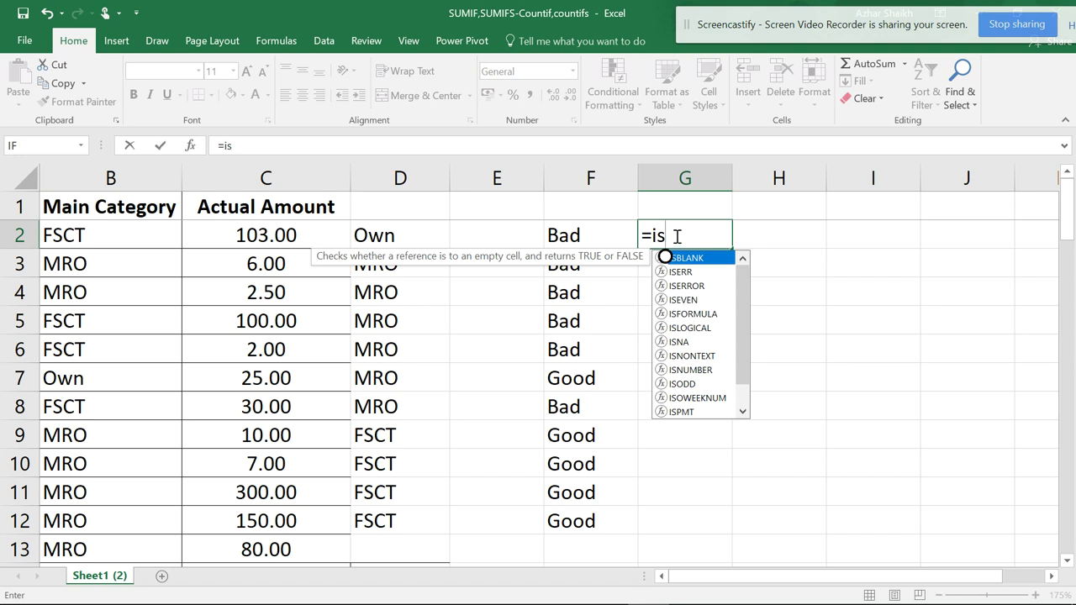
Complete the formula in G2 with the ISTEXT function, testing whether B2 contains text.
{"action": "type", "text": "tex"}
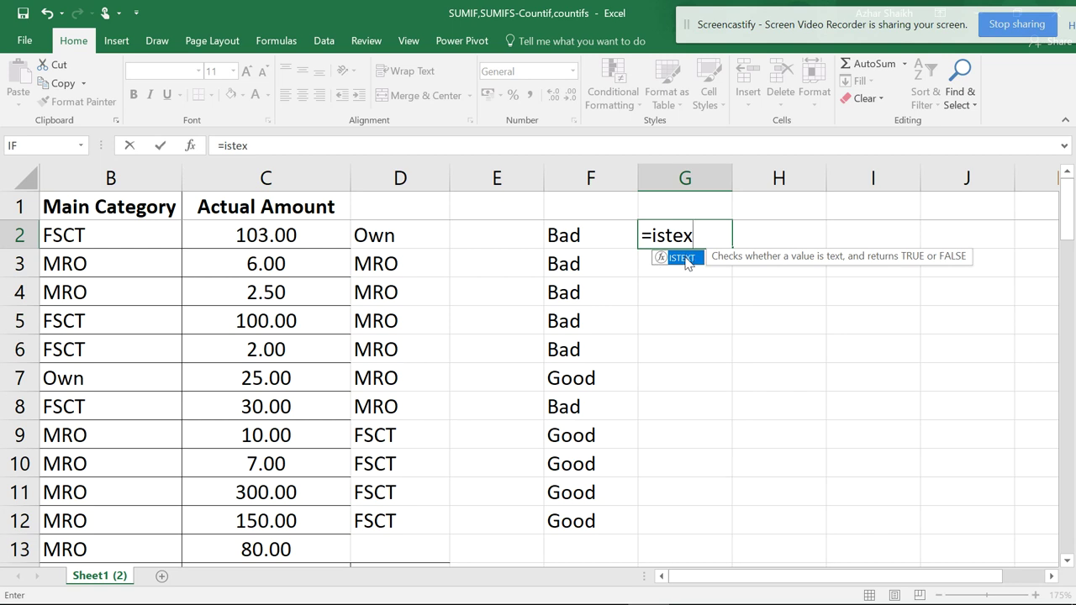
{"action": "double_click", "coordinate": [682, 258]}
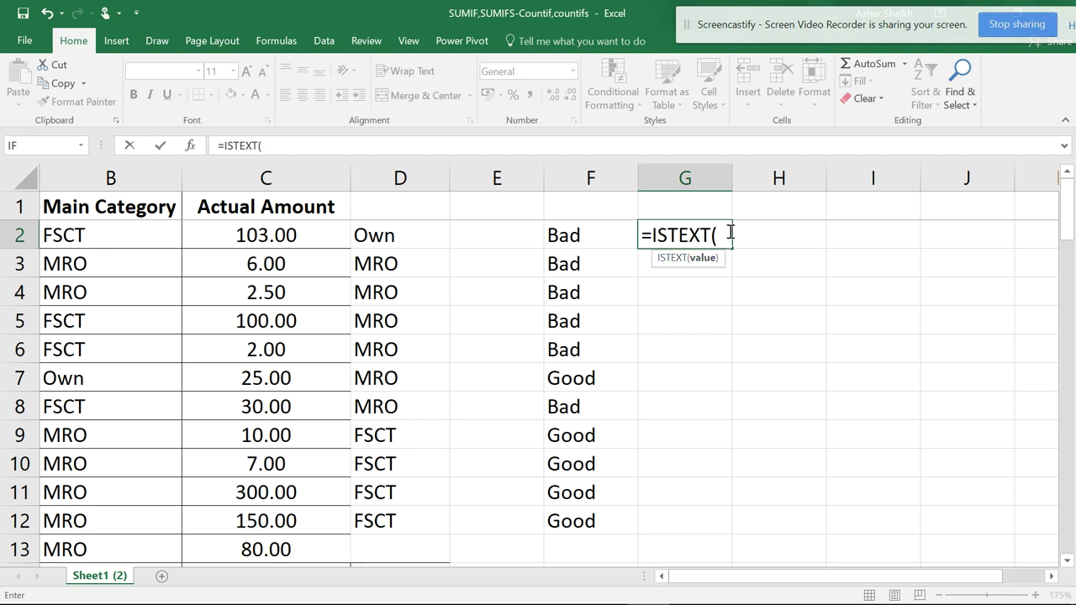
{"action": "left_click", "coordinate": [192, 146]}
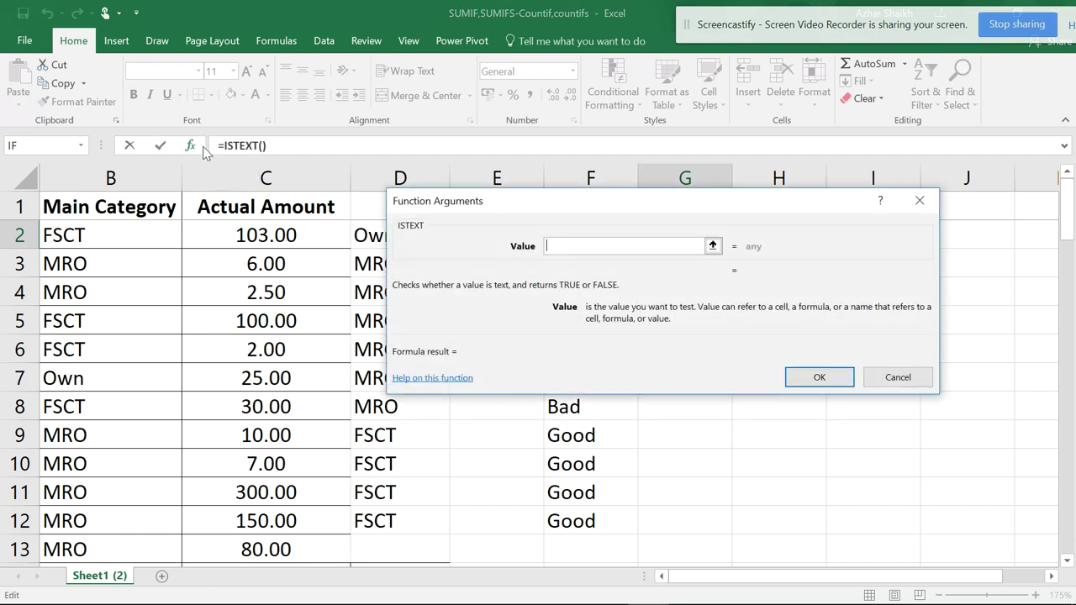
{"action": "left_click", "coordinate": [718, 252]}
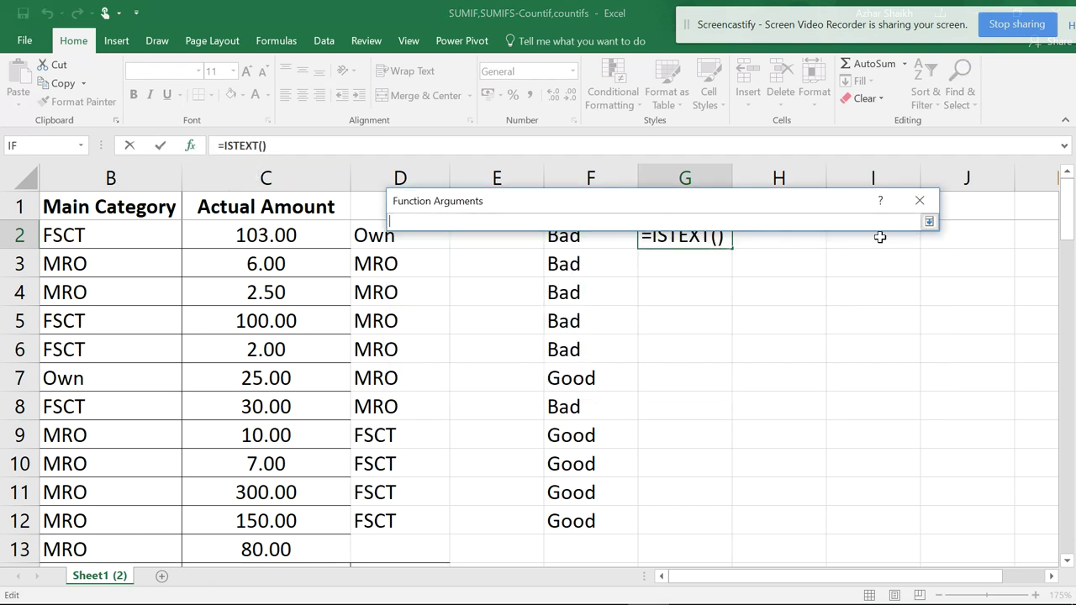
{"action": "left_click", "coordinate": [926, 223]}
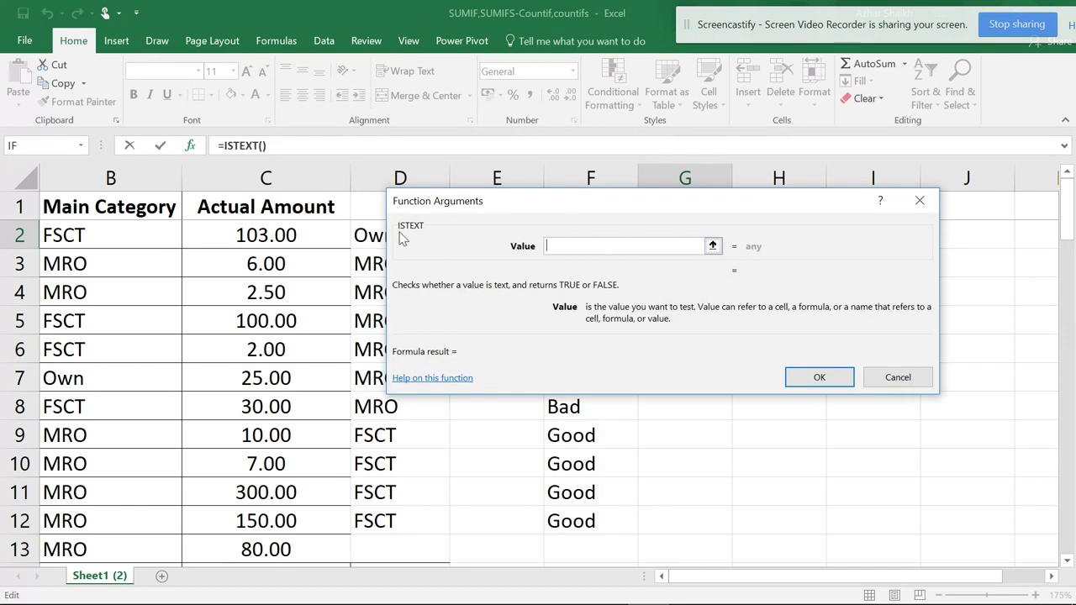
{"action": "left_click", "coordinate": [116, 237]}
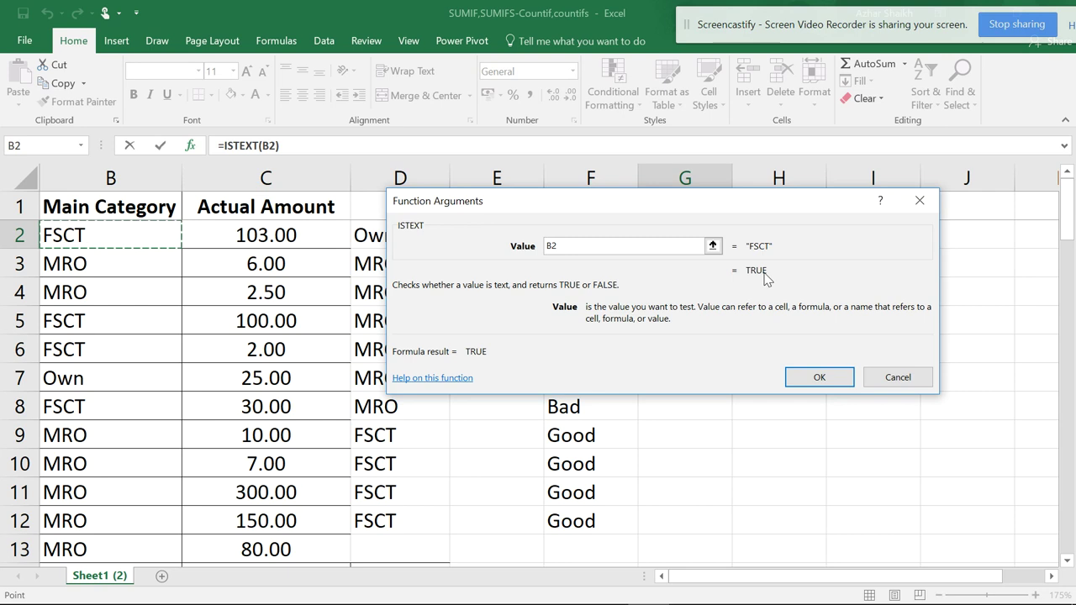
{"action": "left_click", "coordinate": [819, 378]}
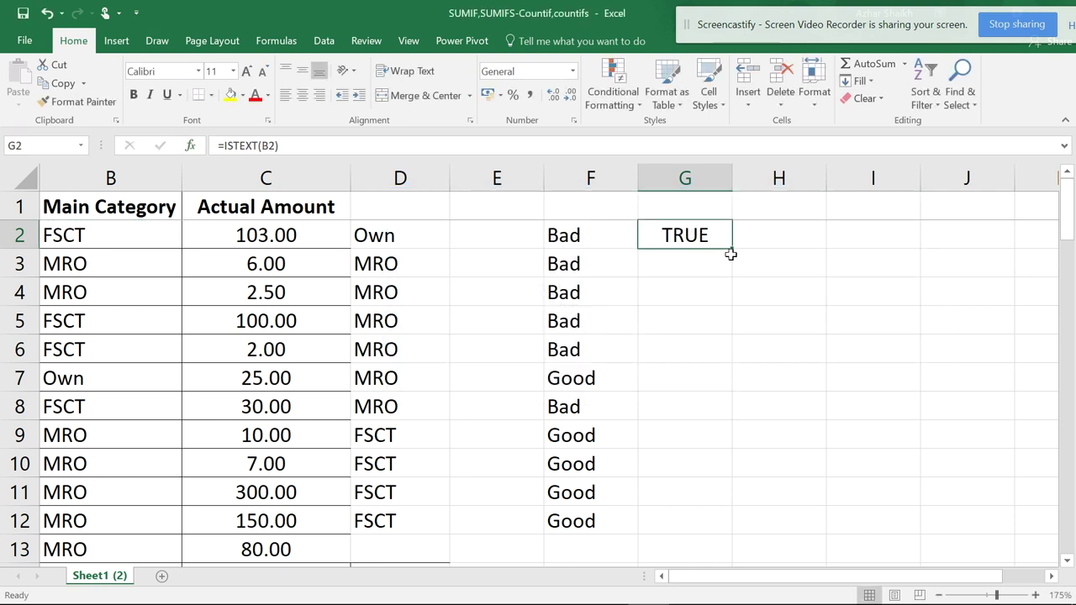
Fill G2's ISTEXT formula down to G12 and across to H2.
{"action": "left_click_drag", "start_coordinate": [732, 247], "coordinate": [682, 533]}
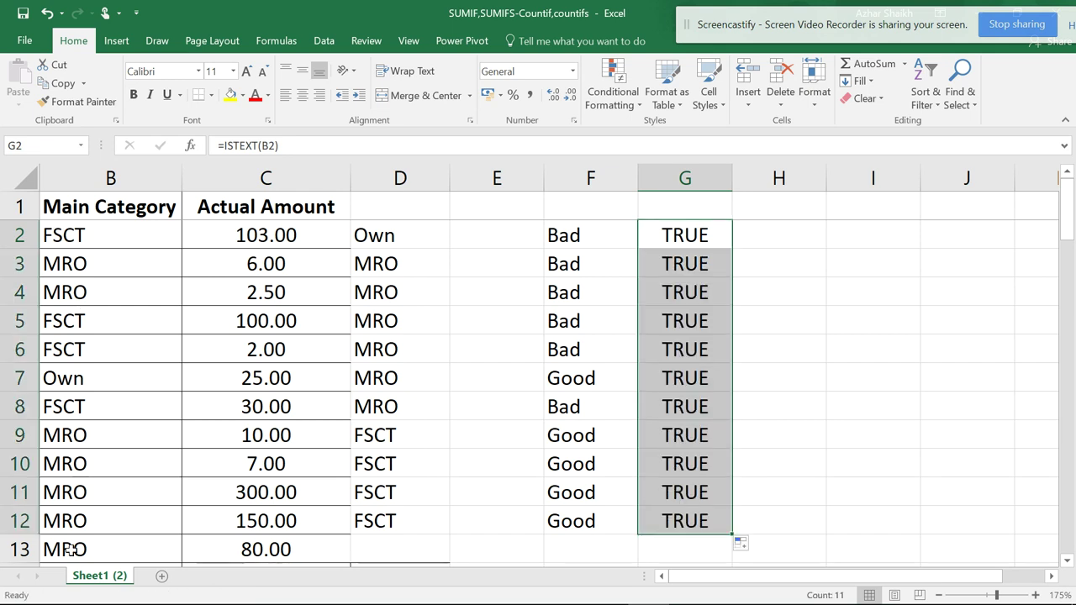
{"action": "left_click", "coordinate": [682, 237]}
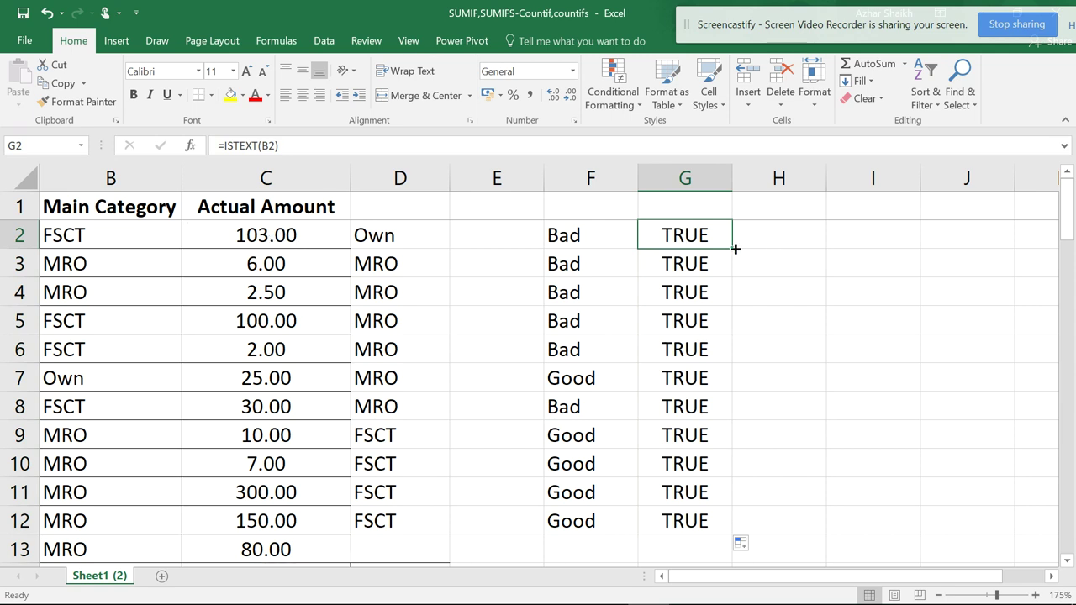
{"action": "left_click_drag", "start_coordinate": [731, 246], "coordinate": [753, 252]}
{"action": "left_click_drag", "start_coordinate": [780, 255], "coordinate": [823, 249]}
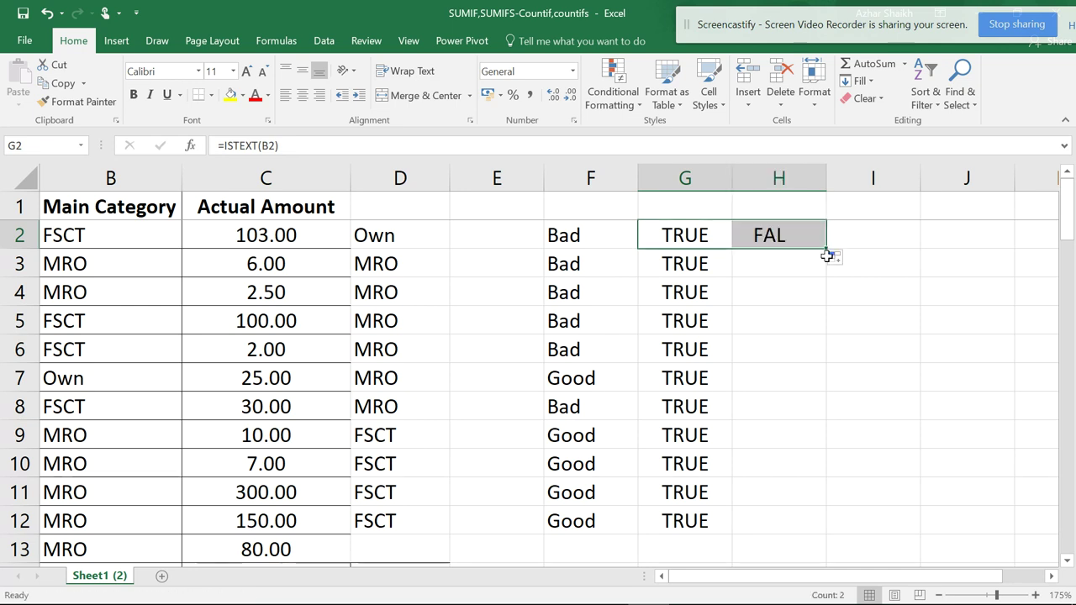
Check the cell references in G2's and H2's ISTEXT formulas, and fill H2's formula down to H12.
{"action": "left_click", "coordinate": [798, 236]}
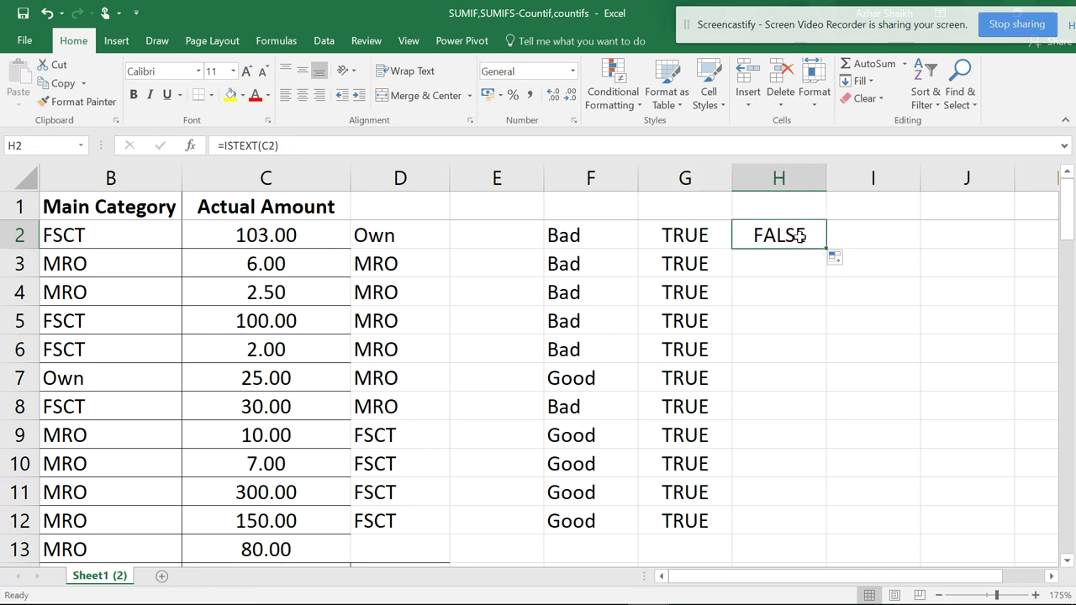
{"action": "left_click", "coordinate": [694, 229]}
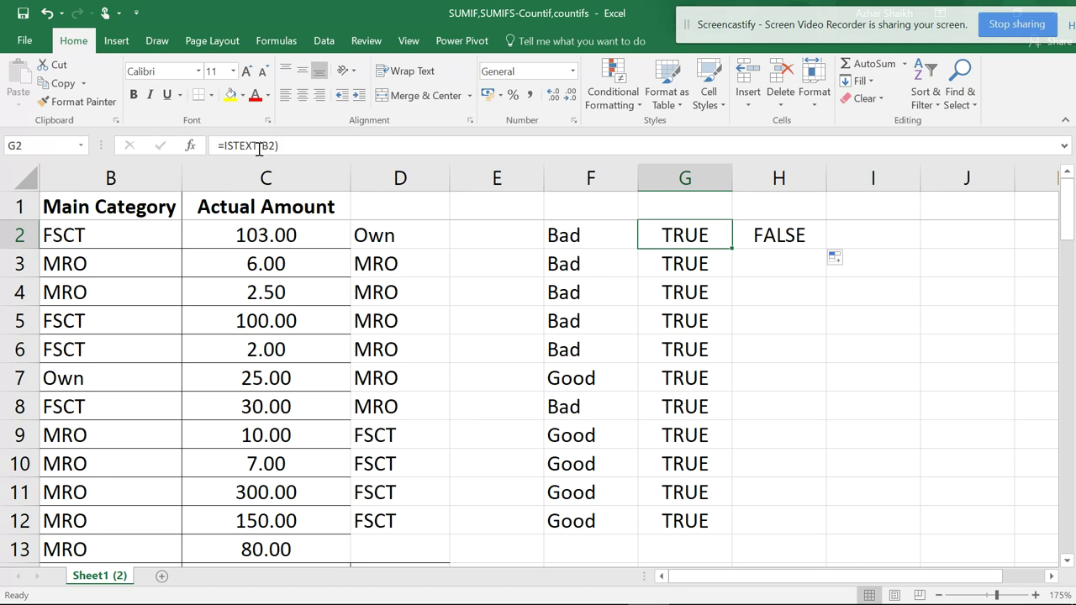
{"action": "double_click", "coordinate": [677, 235]}
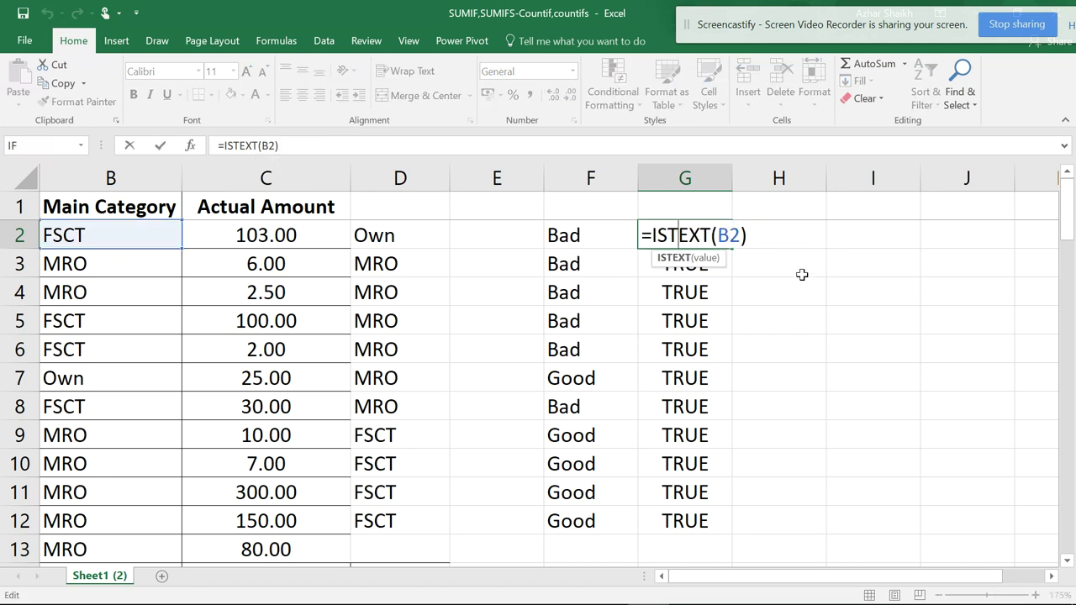
{"action": "key", "text": "Escape"}
{"action": "left_click", "coordinate": [775, 235]}
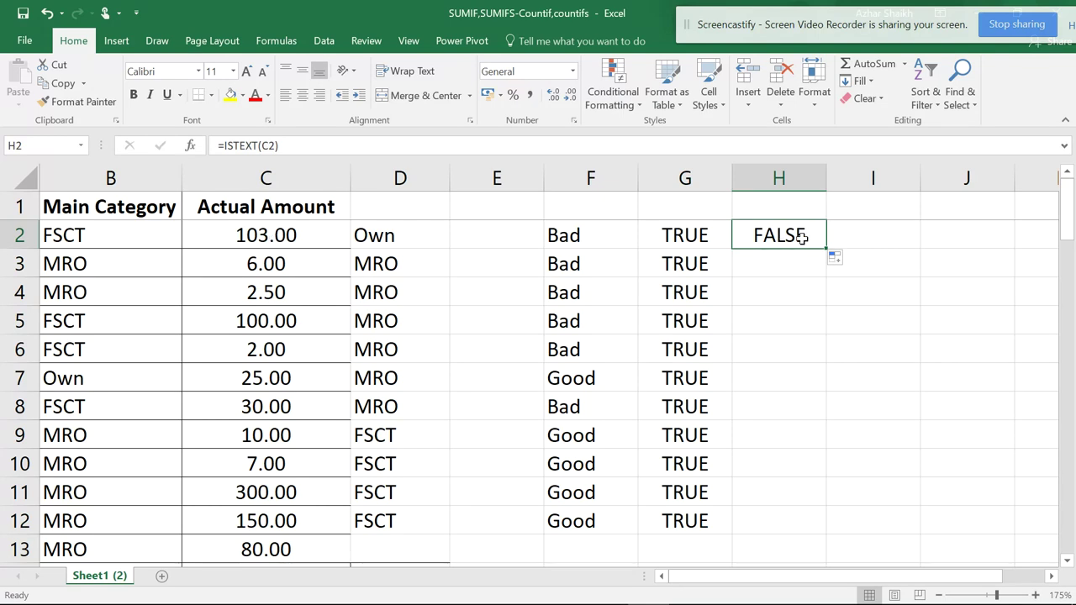
{"action": "double_click", "coordinate": [802, 238]}
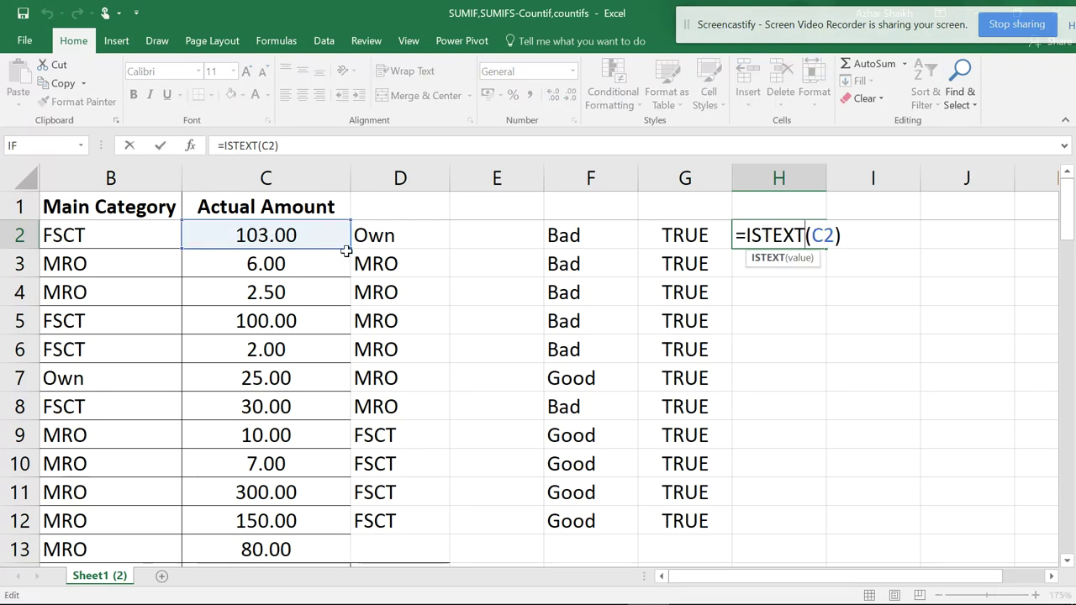
{"action": "key", "text": "Escape"}
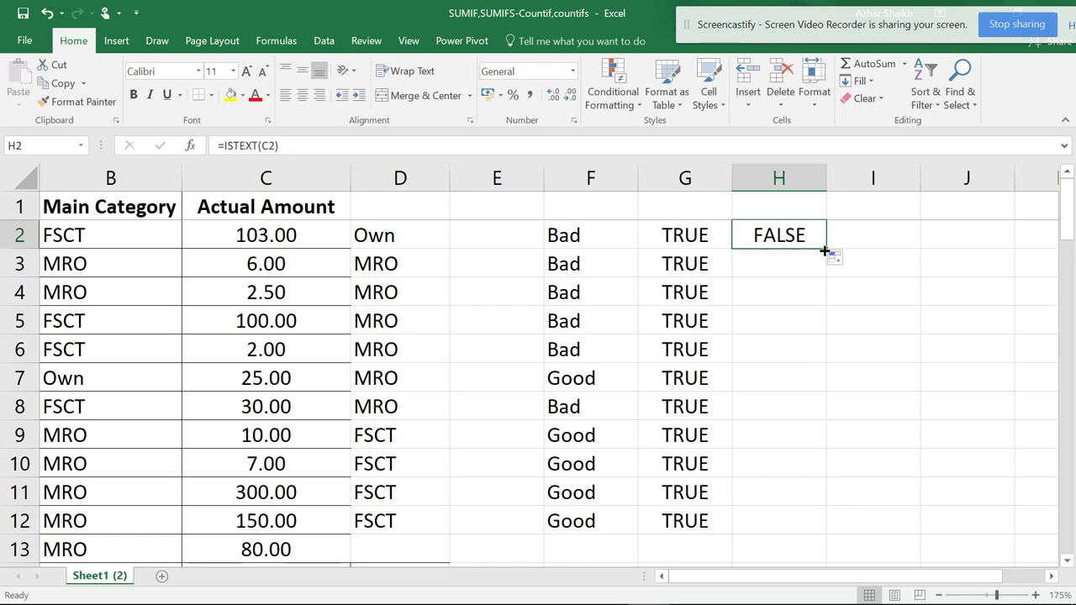
{"action": "left_click_drag", "start_coordinate": [824, 250], "coordinate": [794, 516]}
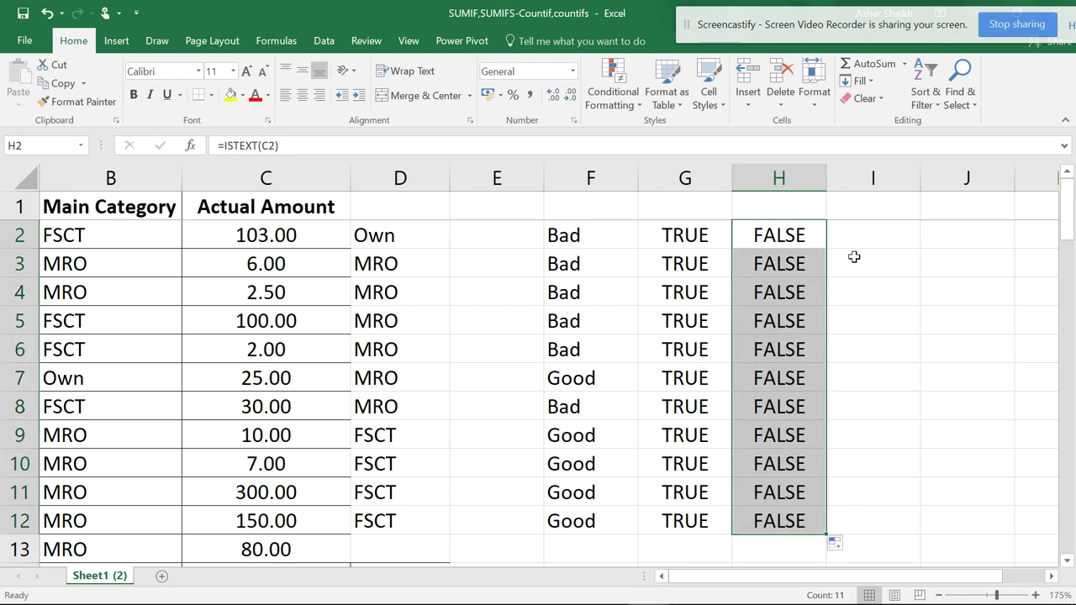
Start a formula in I2 with the ISNUMBER function.
{"action": "left_click", "coordinate": [868, 233]}
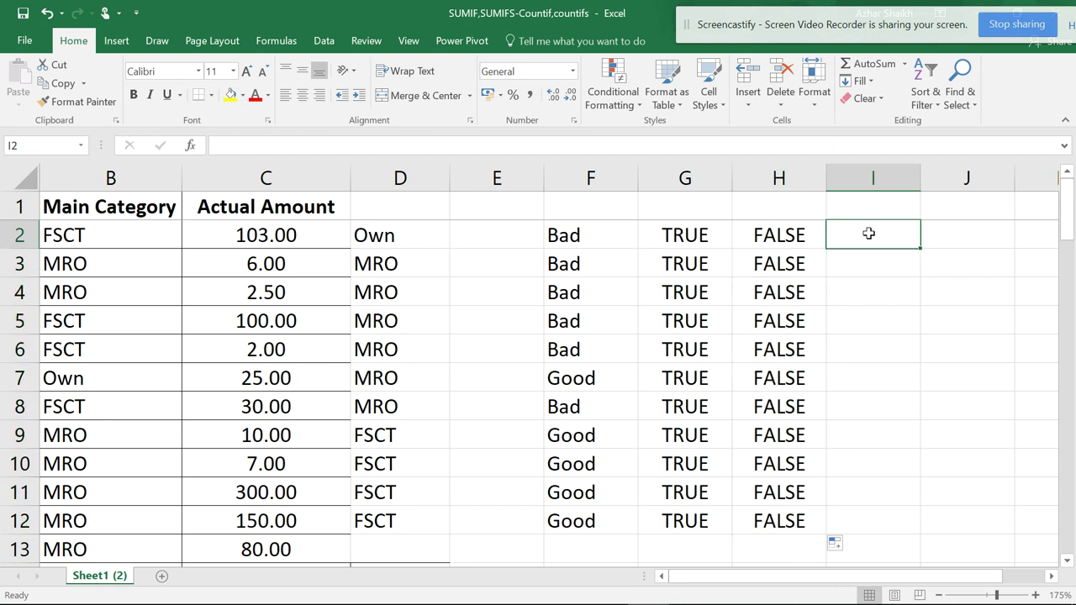
{"action": "type", "text": "="}
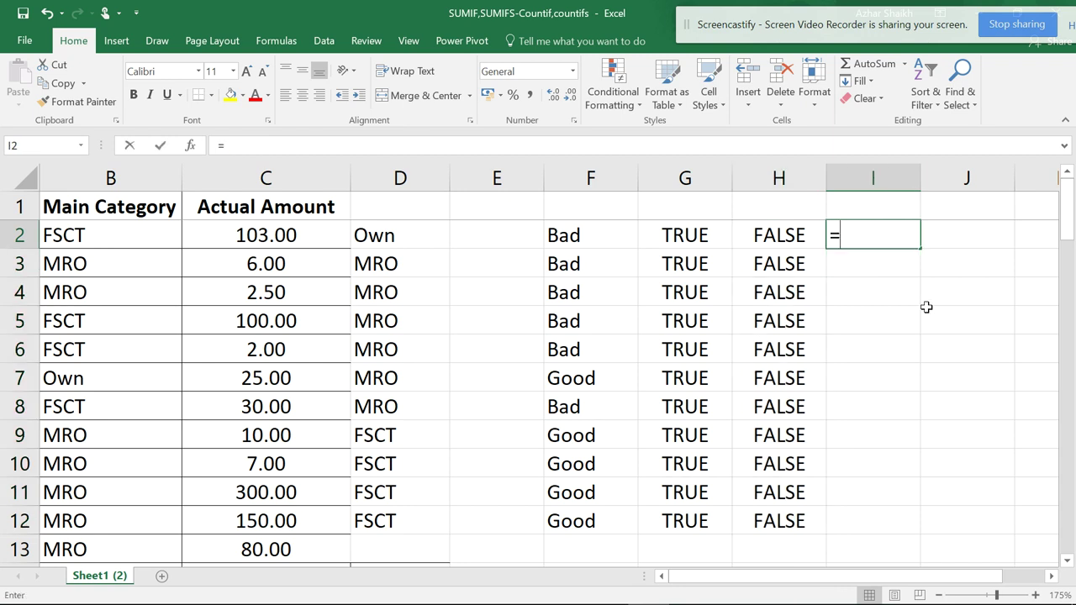
{"action": "type", "text": "ins"}
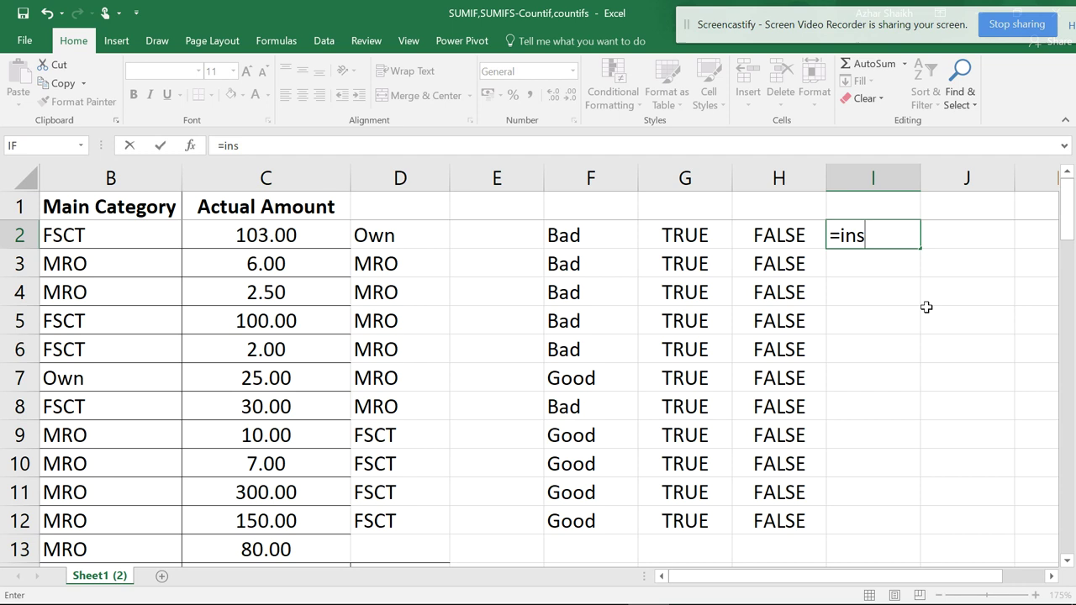
{"action": "key", "text": "BackSpace"}
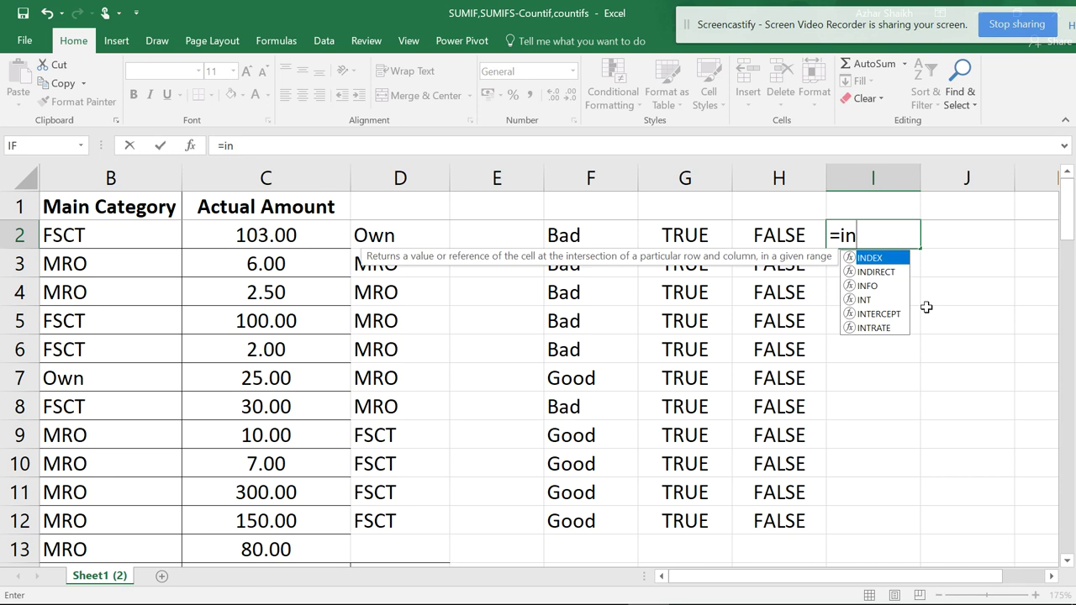
{"action": "type", "text": "un"}
{"action": "key", "text": "BackSpace"}
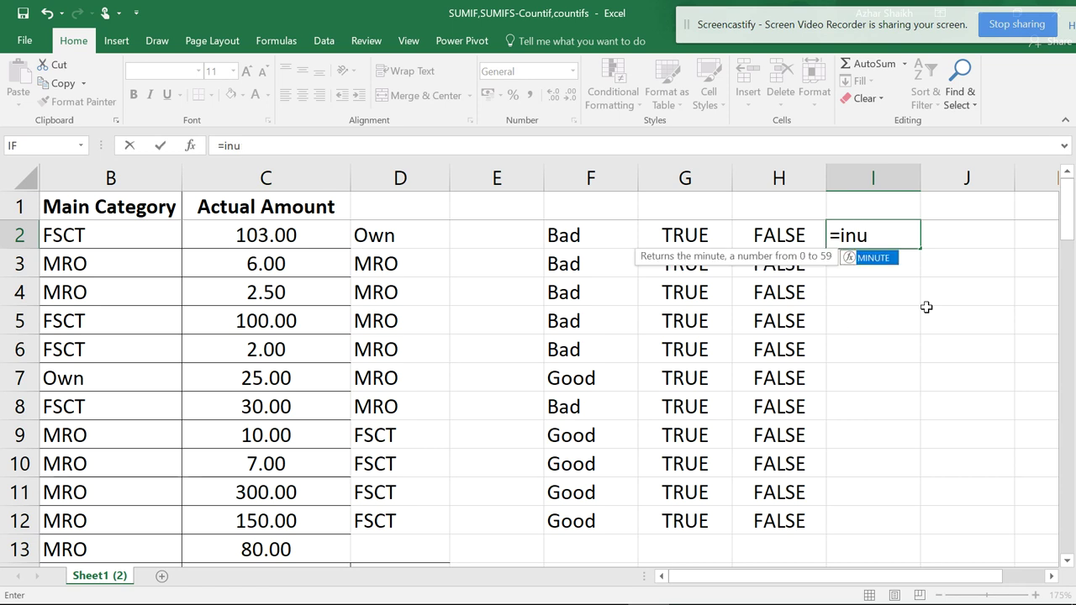
{"action": "type", "text": "m"}
{"action": "key", "text": "BackSpace"}
{"action": "key", "text": "BackSpace"}
{"action": "key", "text": "BackSpace"}
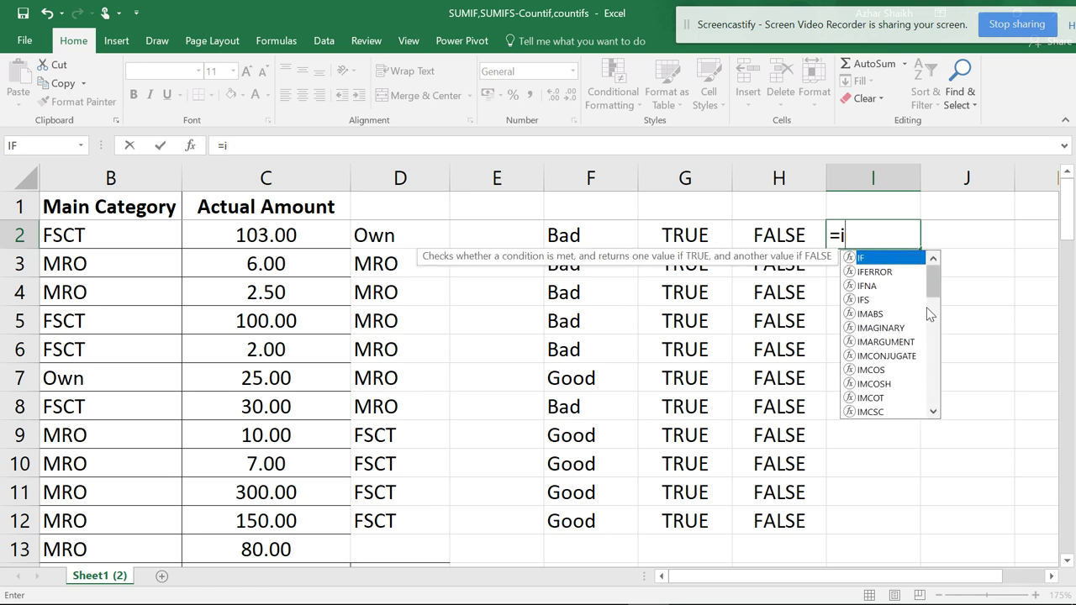
{"action": "type", "text": "snu"}
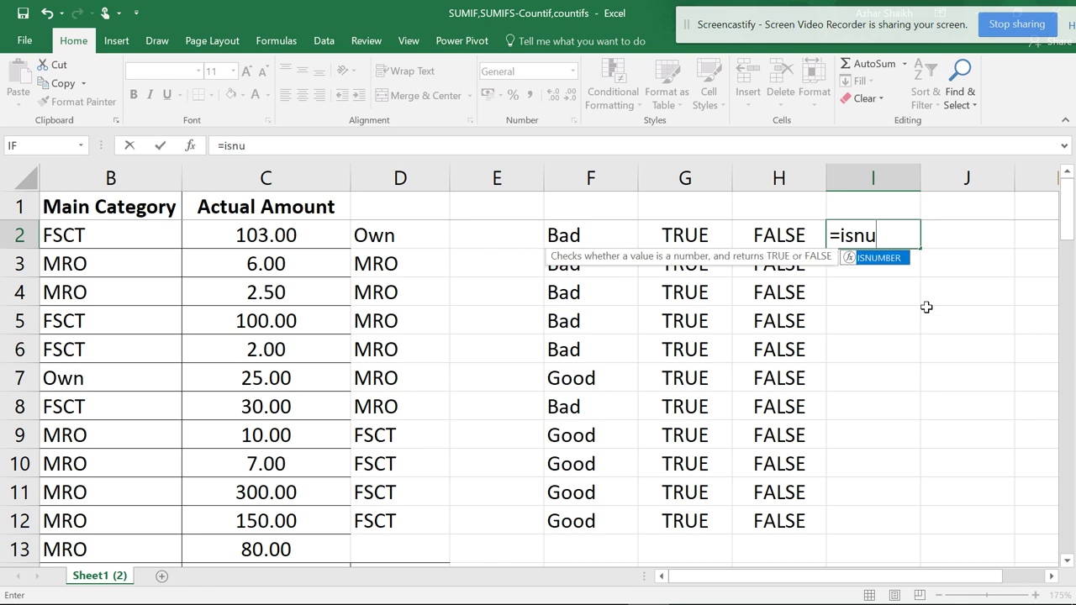
{"action": "double_click", "coordinate": [879, 257]}
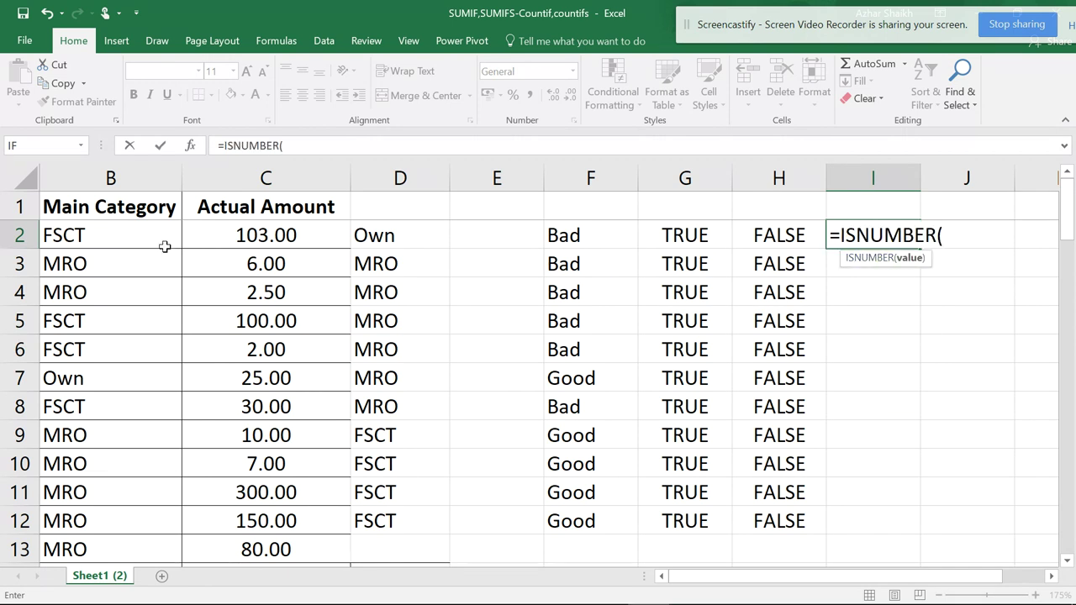
Complete I2's ISNUMBER formula with B2 as the value to test.
{"action": "left_click", "coordinate": [87, 238]}
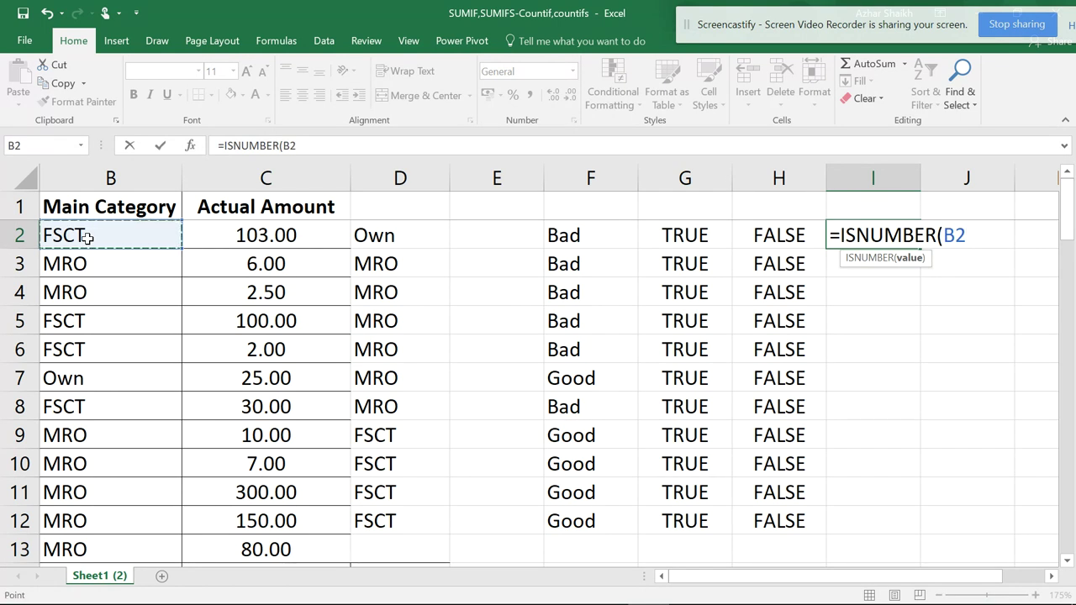
{"action": "left_click", "coordinate": [192, 145]}
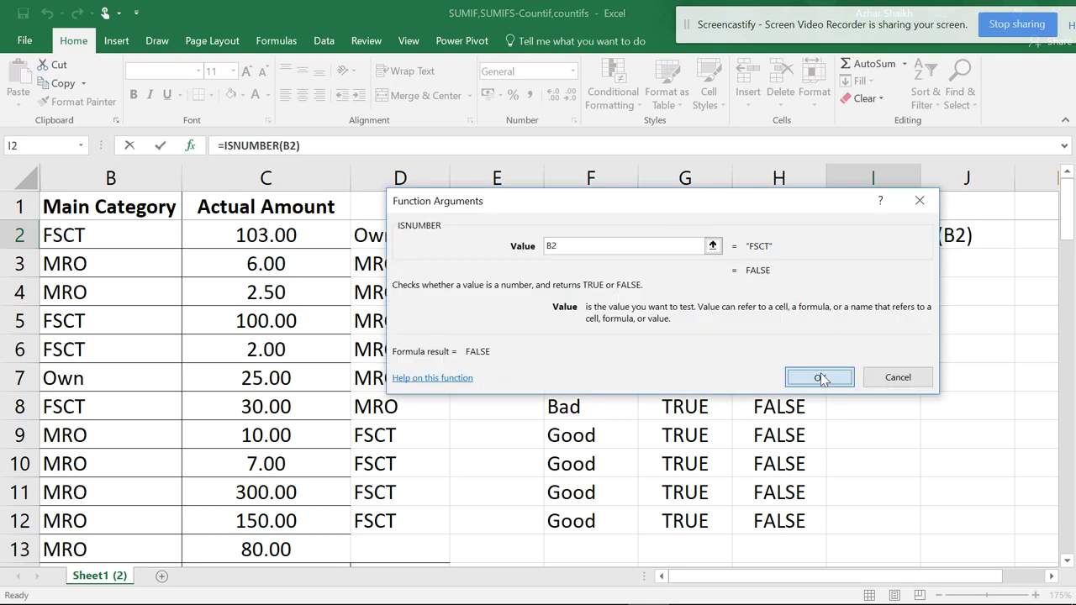
{"action": "left_click", "coordinate": [821, 377]}
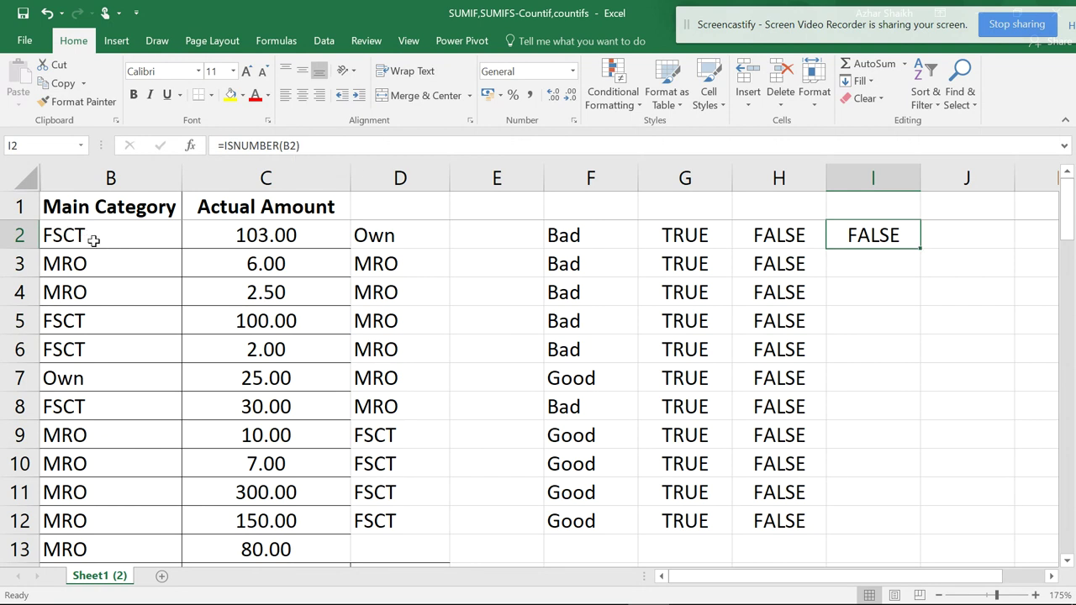
Fill I2's ISNUMBER formula down to I12 and check the cell reference in I2.
{"action": "left_click_drag", "start_coordinate": [922, 251], "coordinate": [886, 528]}
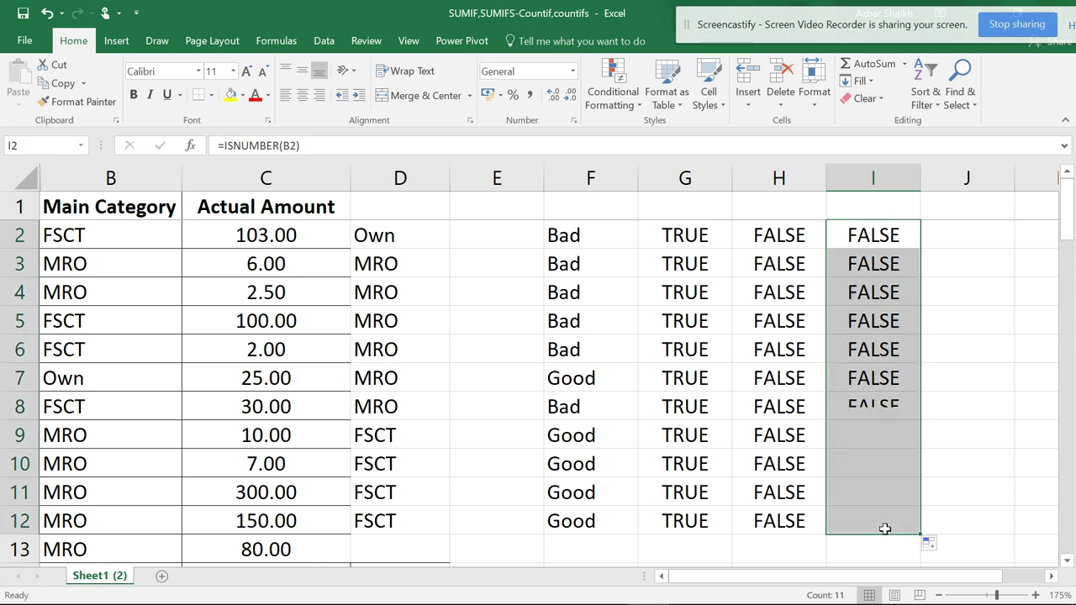
{"action": "left_click", "coordinate": [891, 237]}
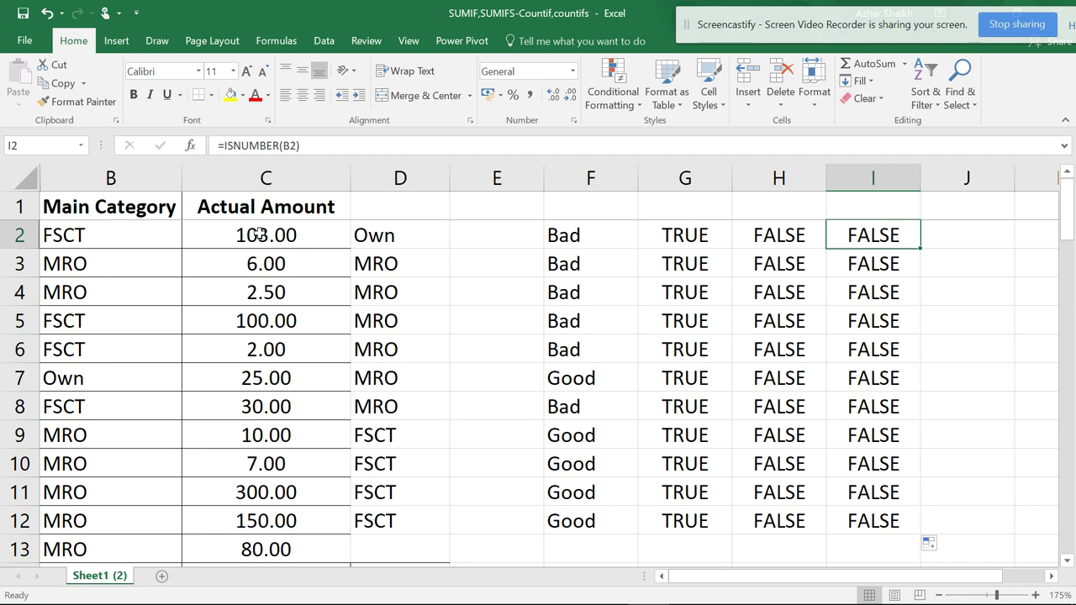
{"action": "double_click", "coordinate": [841, 231]}
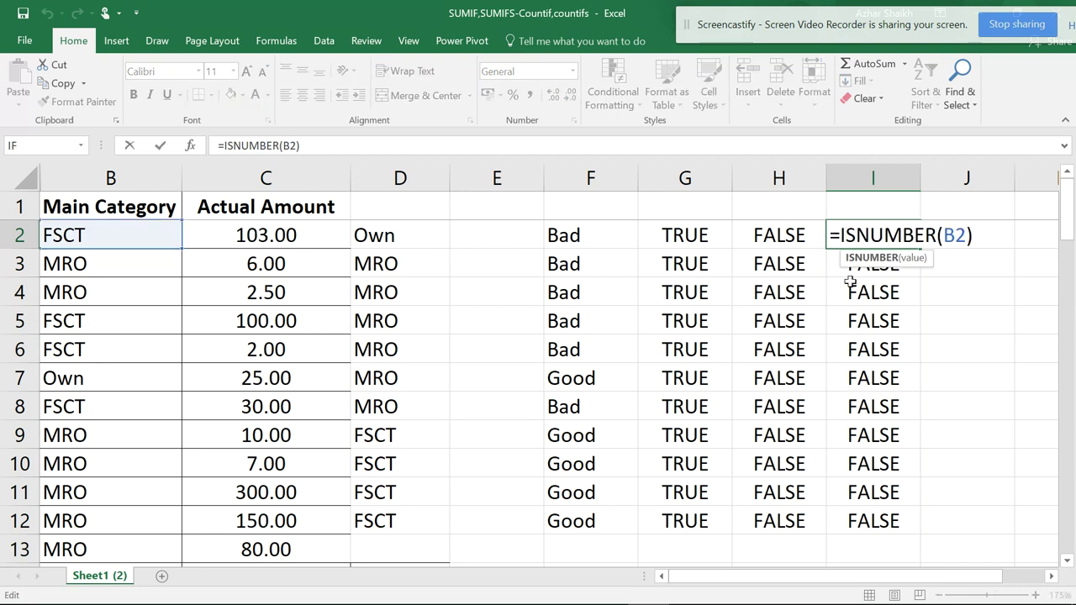
{"action": "key", "text": "Escape"}
Copy I2's ISNUMBER formula across to J2, check its cell reference, and fill it down to J12.
{"action": "left_click_drag", "start_coordinate": [922, 249], "coordinate": [981, 240]}
{"action": "double_click", "coordinate": [979, 238]}
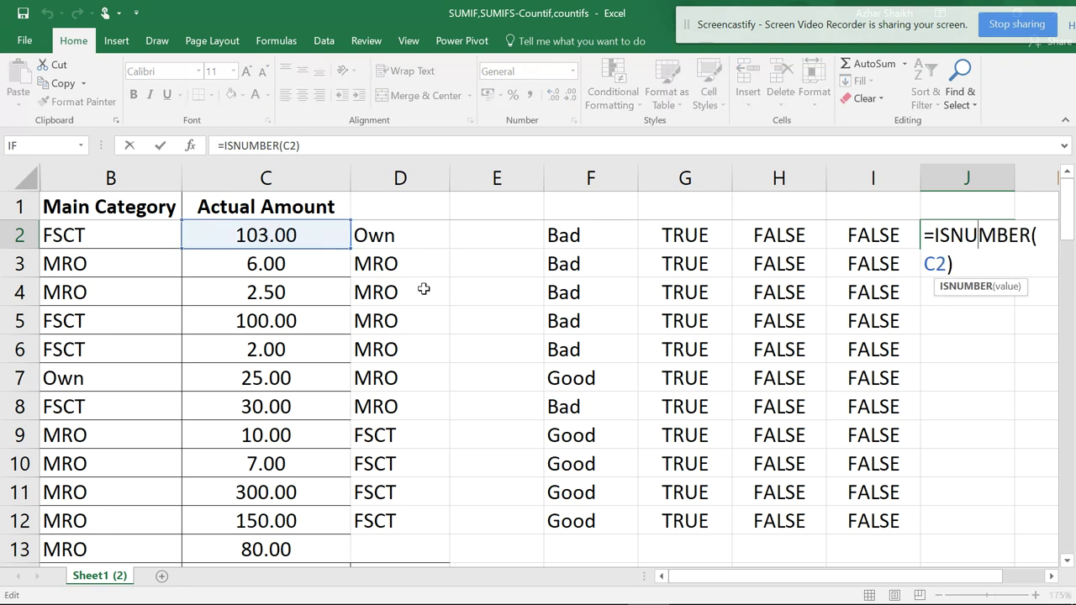
{"action": "key", "text": "Escape"}
{"action": "left_click_drag", "start_coordinate": [1015, 249], "coordinate": [969, 526]}
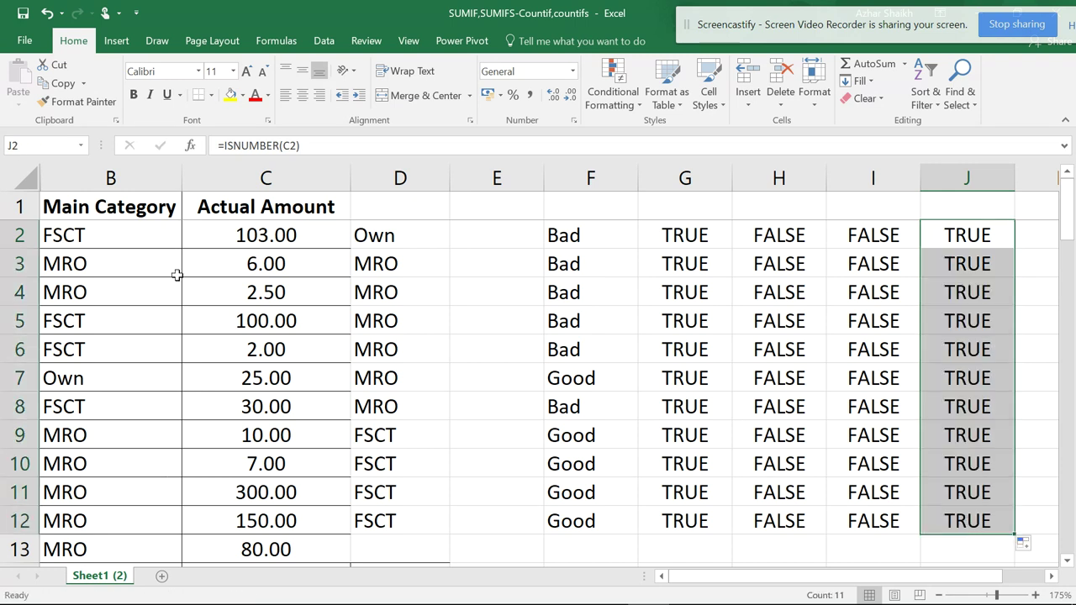
Try the date 1-Jan-00 in B3 and the text w in C3 to test the IS formulas, and undo both entries.
{"action": "left_click", "coordinate": [97, 265]}
{"action": "type", "text": "1-Jan-00"}
{"action": "left_click", "coordinate": [163, 320]}
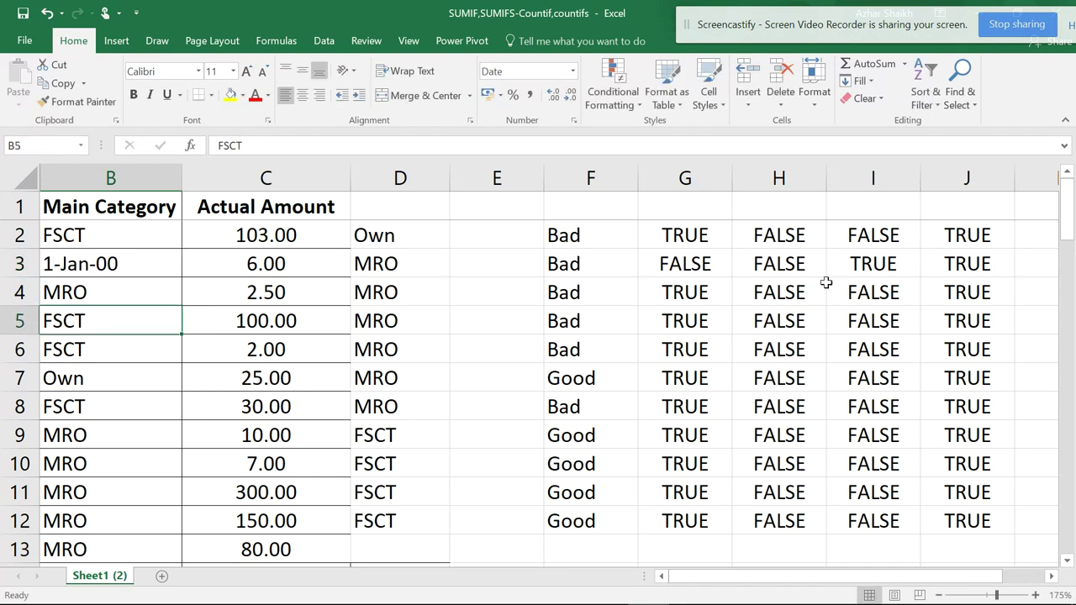
{"action": "left_click", "coordinate": [270, 265]}
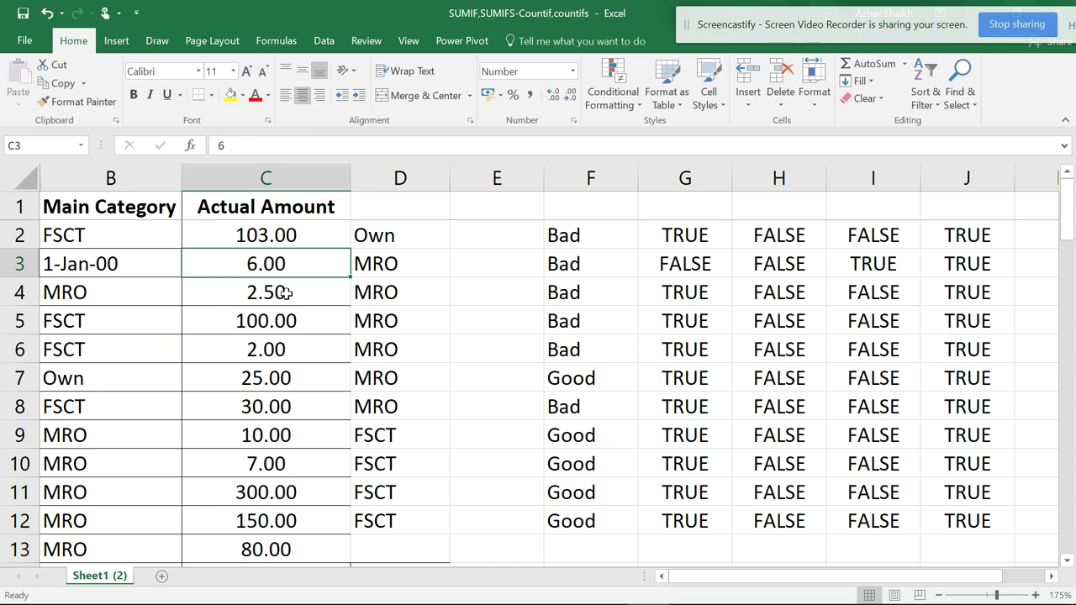
{"action": "type", "text": "w"}
{"action": "key", "text": "Return"}
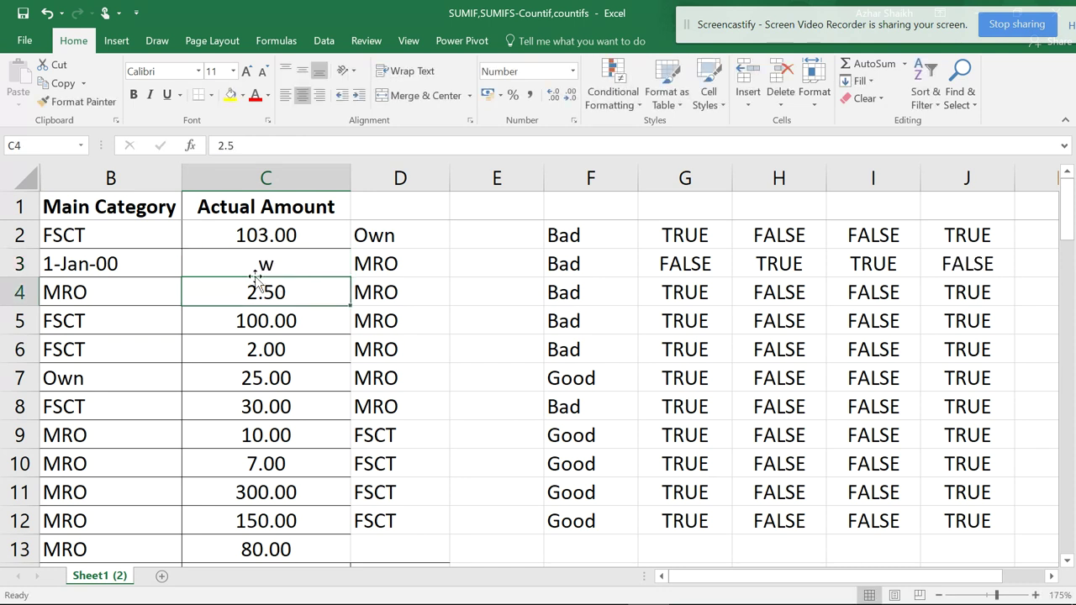
{"action": "key", "text": "ctrl+z"}
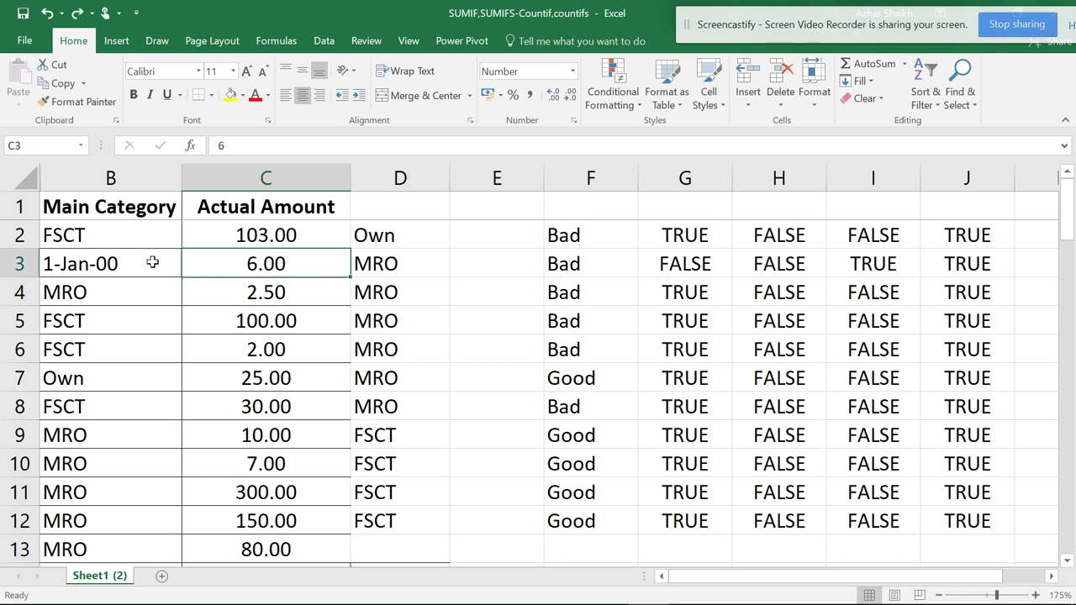
{"action": "key", "text": "ctrl+z"}
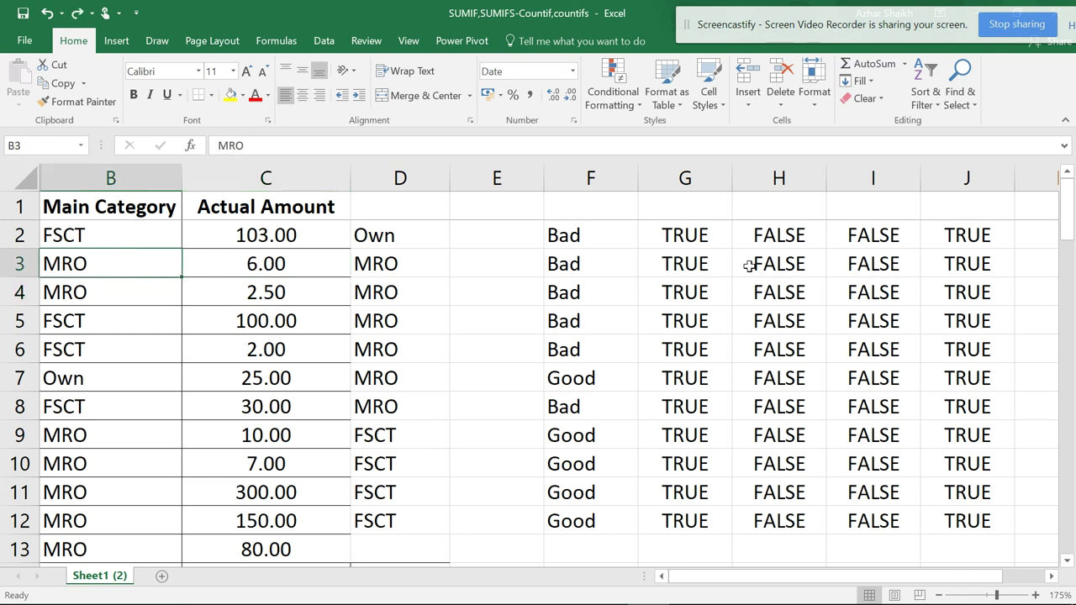
Enter an ISBLANK formula in K2 testing whether D2 is empty, and fill it down to K12.
{"action": "left_click", "coordinate": [1033, 236]}
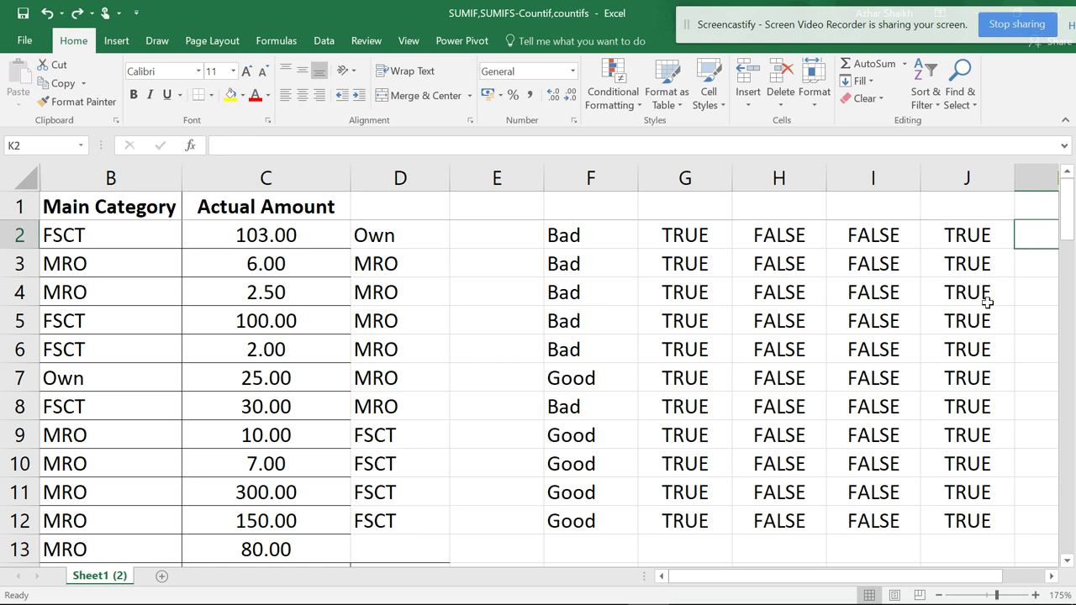
{"action": "type", "text": "="}
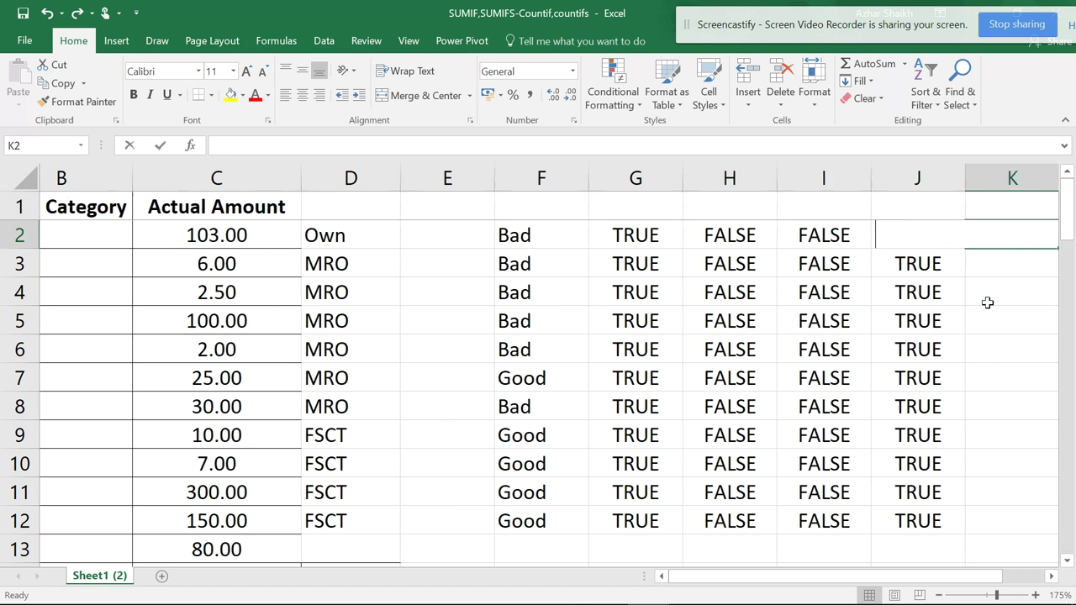
{"action": "type", "text": "isb"}
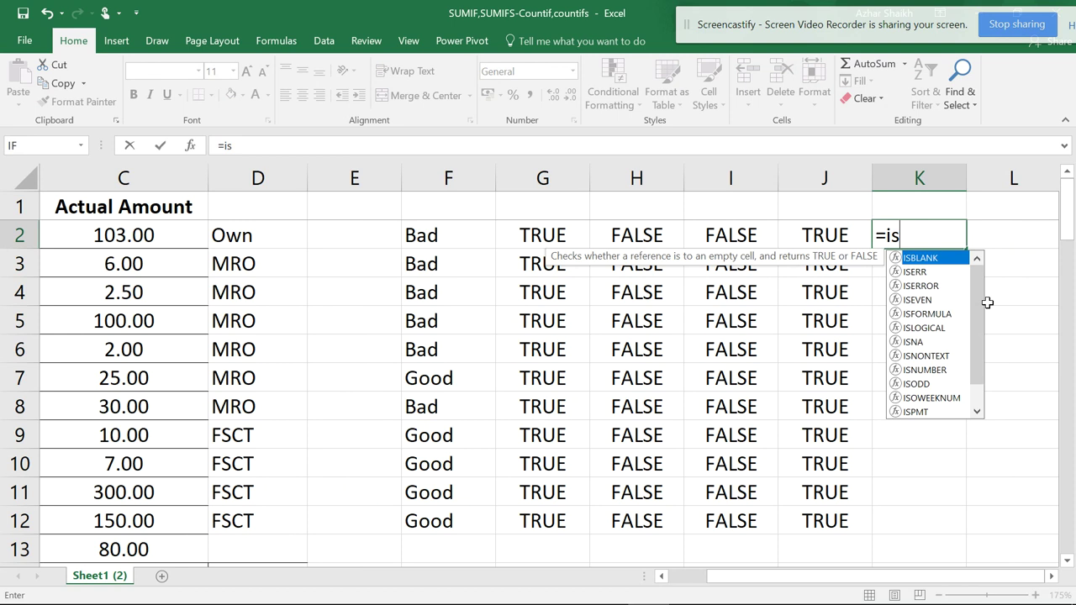
{"action": "double_click", "coordinate": [921, 261]}
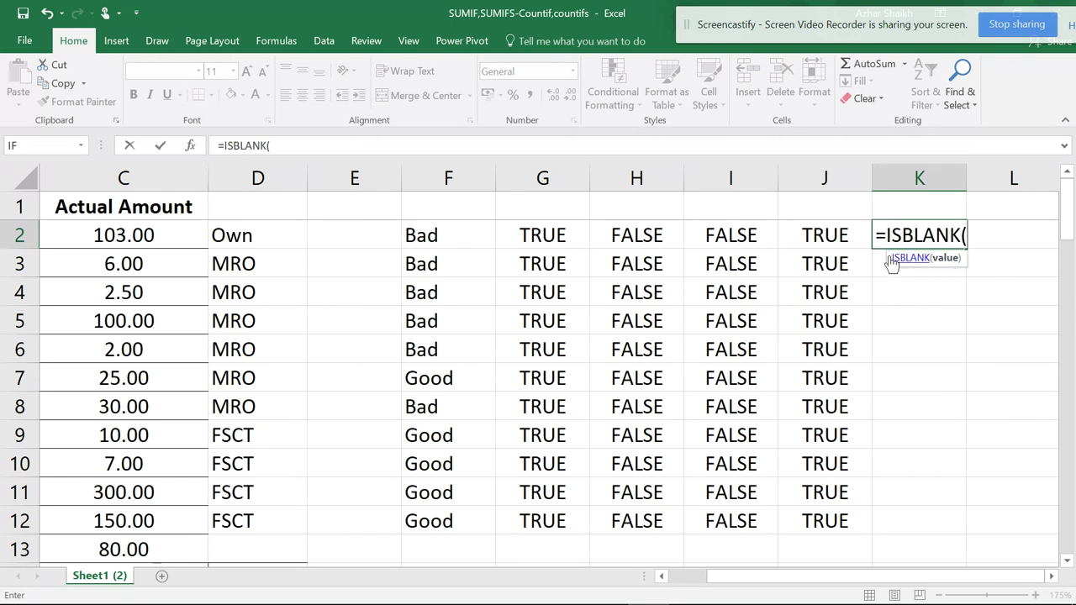
{"action": "left_click", "coordinate": [260, 236]}
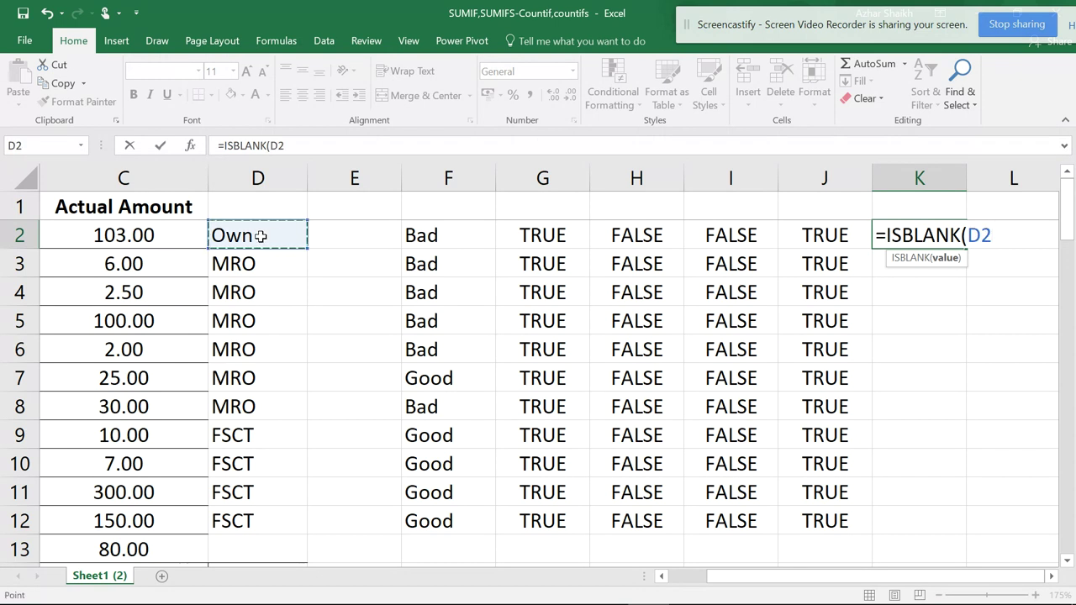
{"action": "type", "text": ")"}
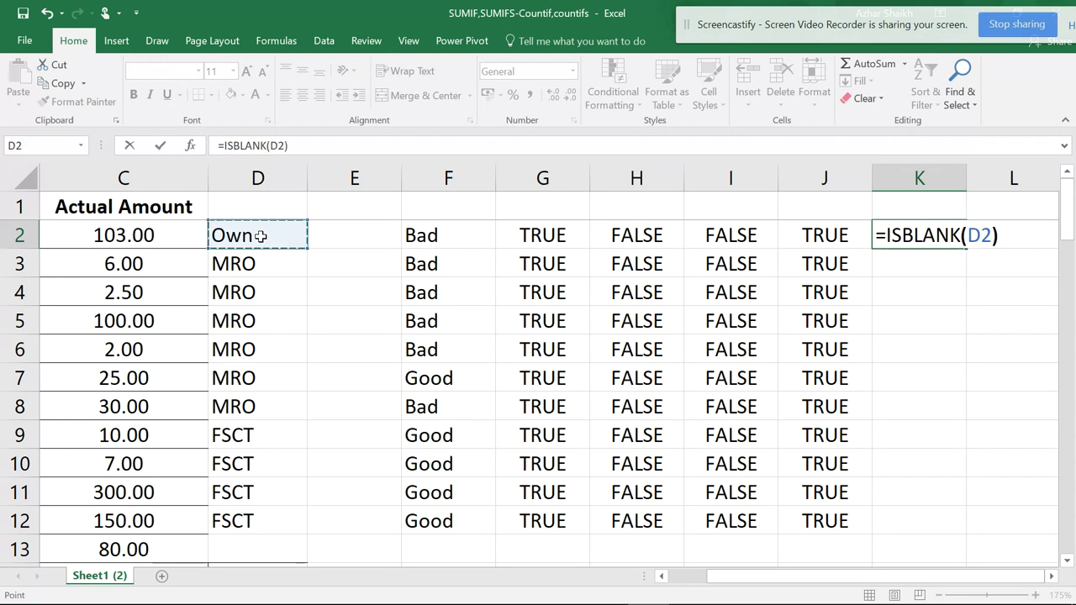
{"action": "key", "text": "Return"}
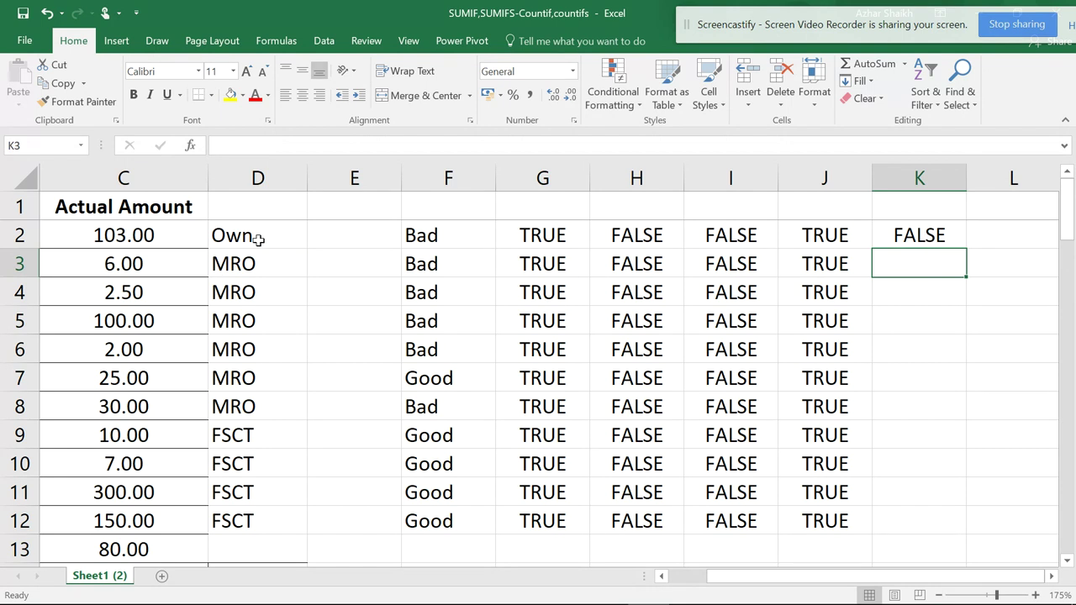
{"action": "left_click", "coordinate": [927, 236]}
{"action": "left_click_drag", "start_coordinate": [966, 249], "coordinate": [937, 523]}
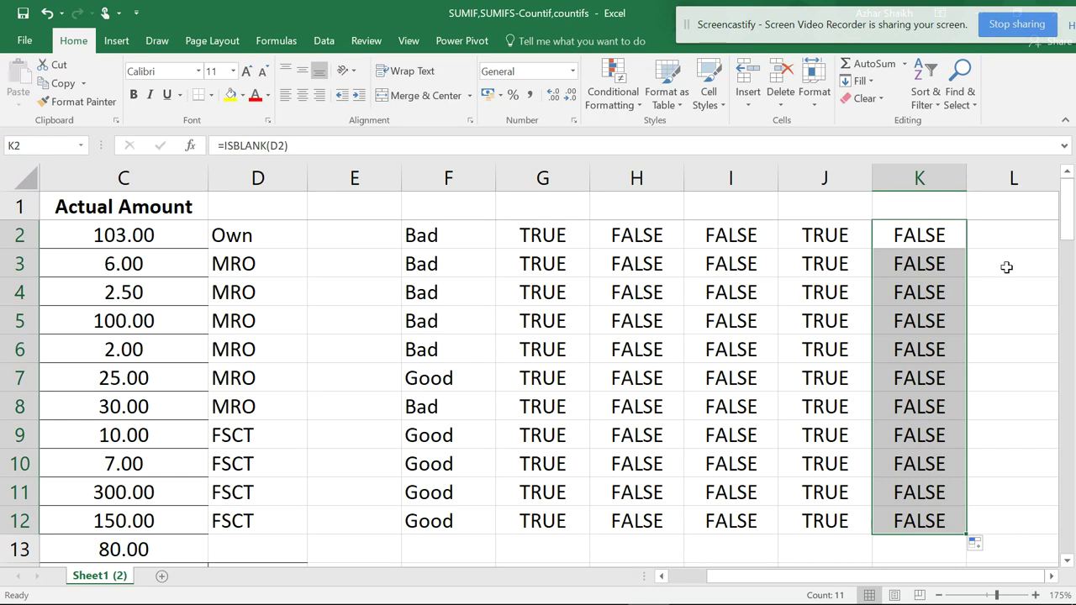
Change K2's ISBLANK formula to test cell E2.
{"action": "double_click", "coordinate": [924, 235]}
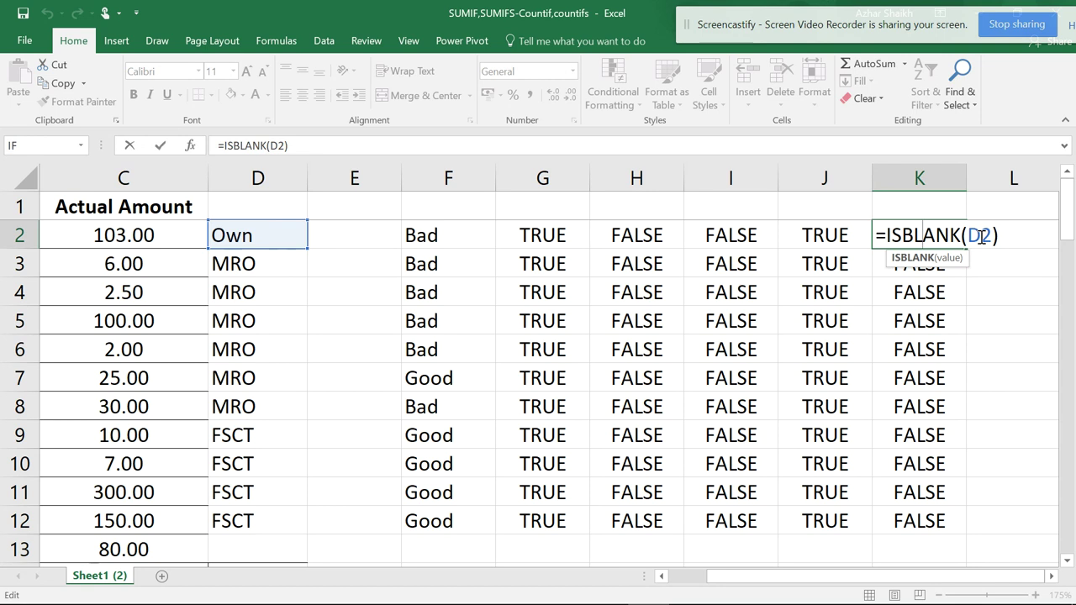
{"action": "left_click_drag", "start_coordinate": [301, 234], "coordinate": [320, 240]}
{"action": "key", "text": "Return"}
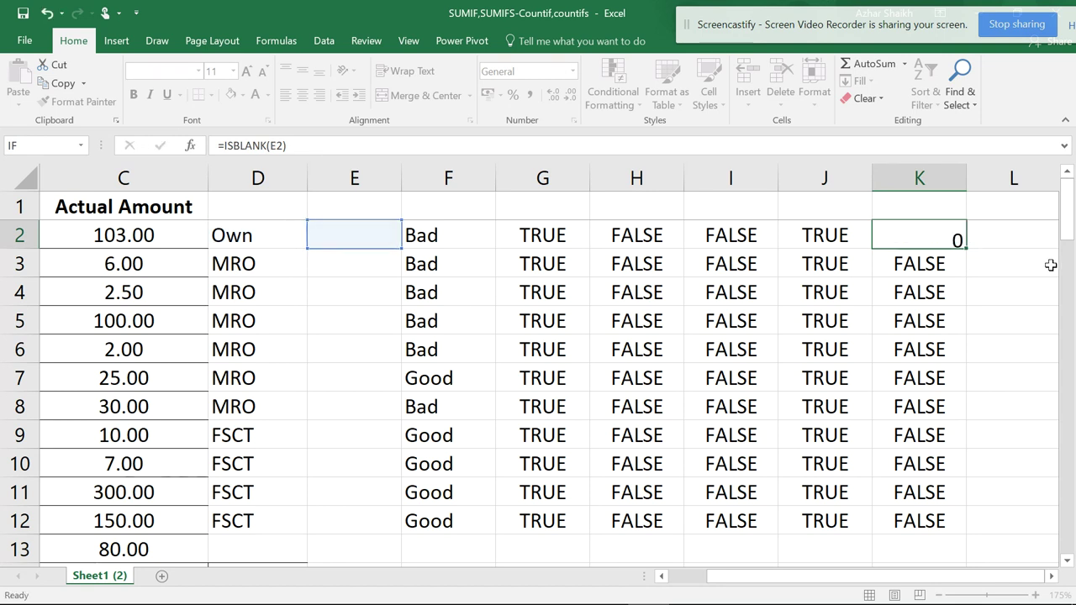
Check the cells of column E against K2's formula, and clear the ISBLANK formulas from K3 to K12.
{"action": "left_click_drag", "start_coordinate": [367, 230], "coordinate": [337, 515]}
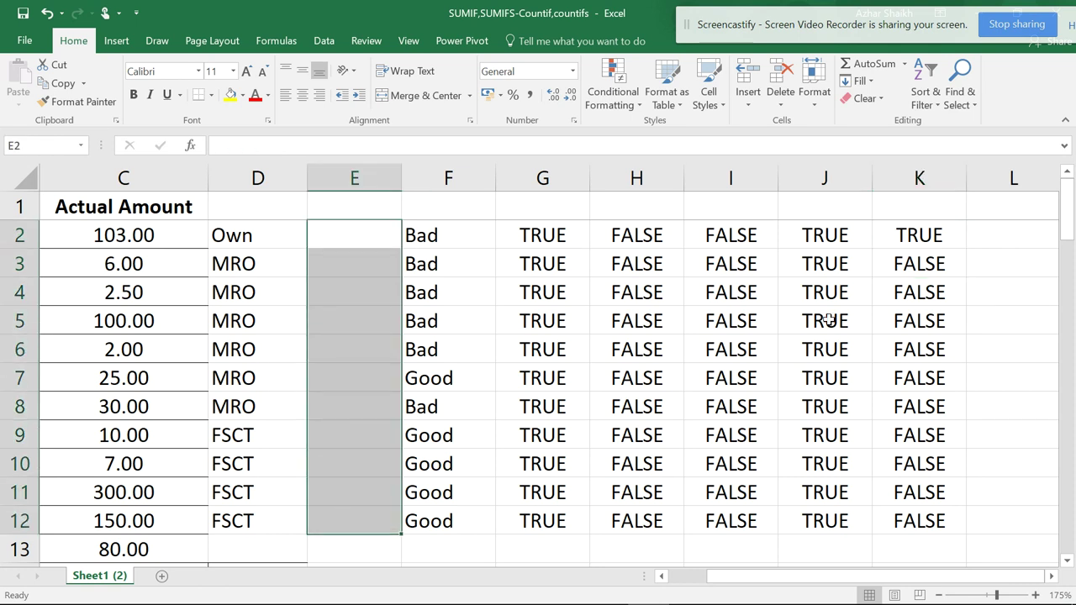
{"action": "left_click", "coordinate": [916, 235]}
{"action": "left_click", "coordinate": [353, 238]}
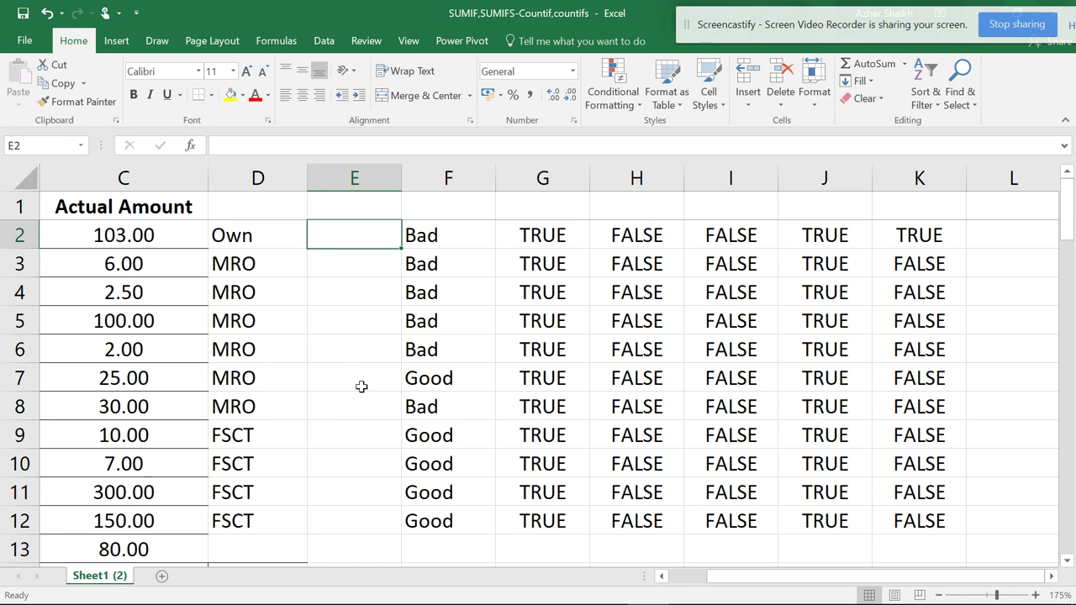
{"action": "left_click", "coordinate": [358, 385]}
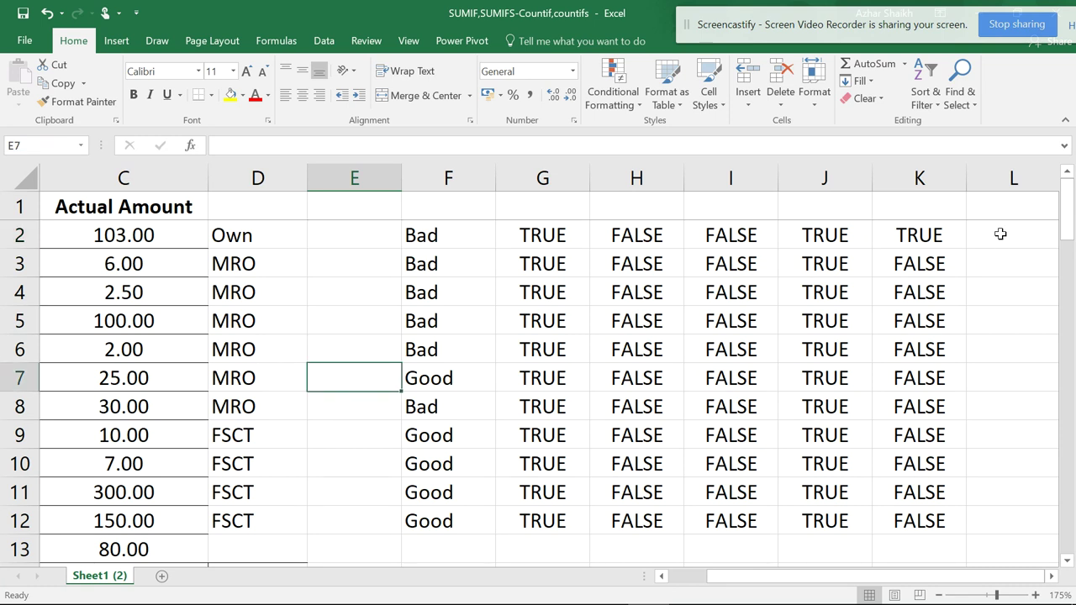
{"action": "left_click_drag", "start_coordinate": [933, 263], "coordinate": [924, 521]}
{"action": "key", "text": "Delete"}
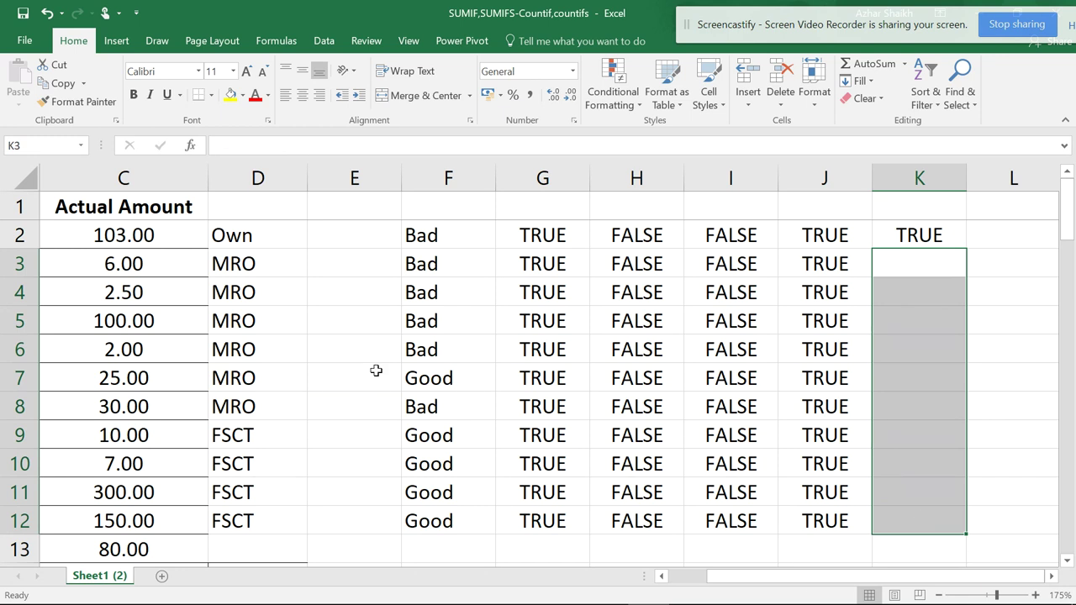
Enter 100 in cell E7 and set its font colour to white.
{"action": "left_click", "coordinate": [348, 368]}
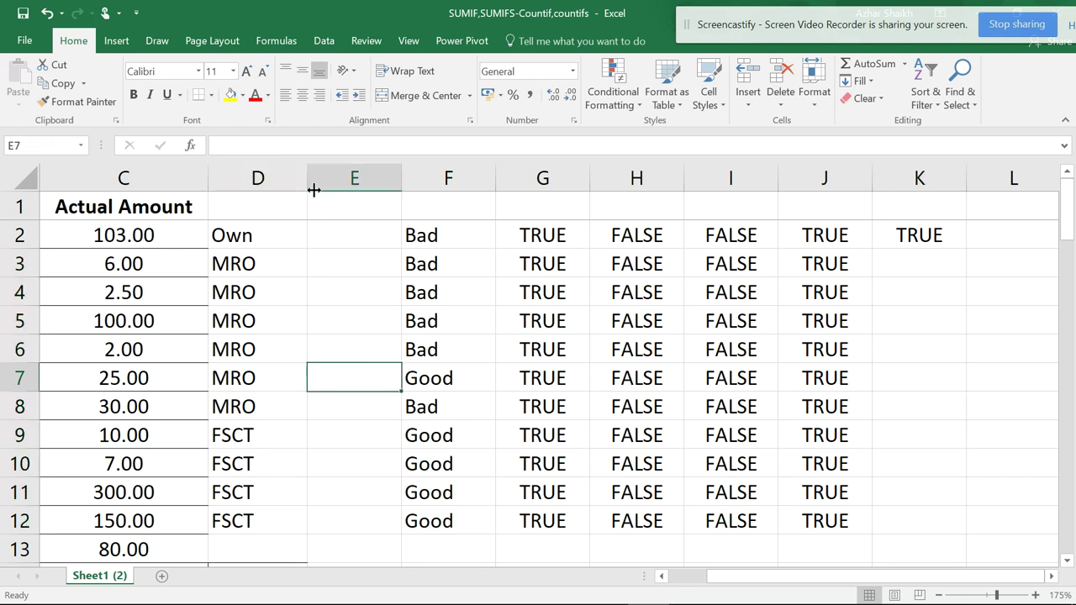
{"action": "type", "text": "100"}
{"action": "key", "text": "Return"}
{"action": "left_click", "coordinate": [370, 379]}
{"action": "left_click", "coordinate": [268, 97]}
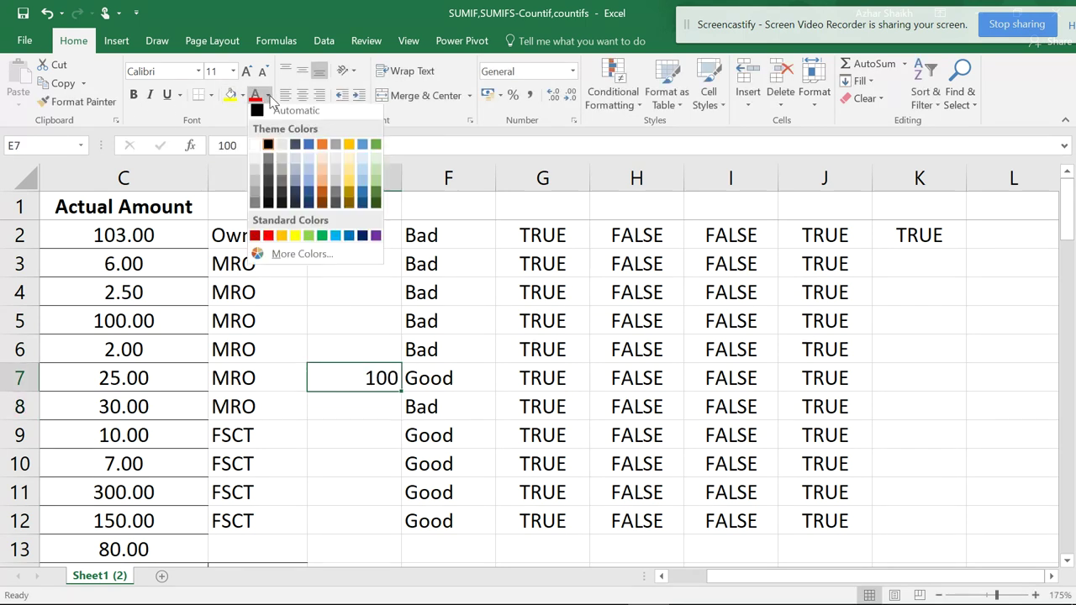
{"action": "left_click", "coordinate": [255, 148]}
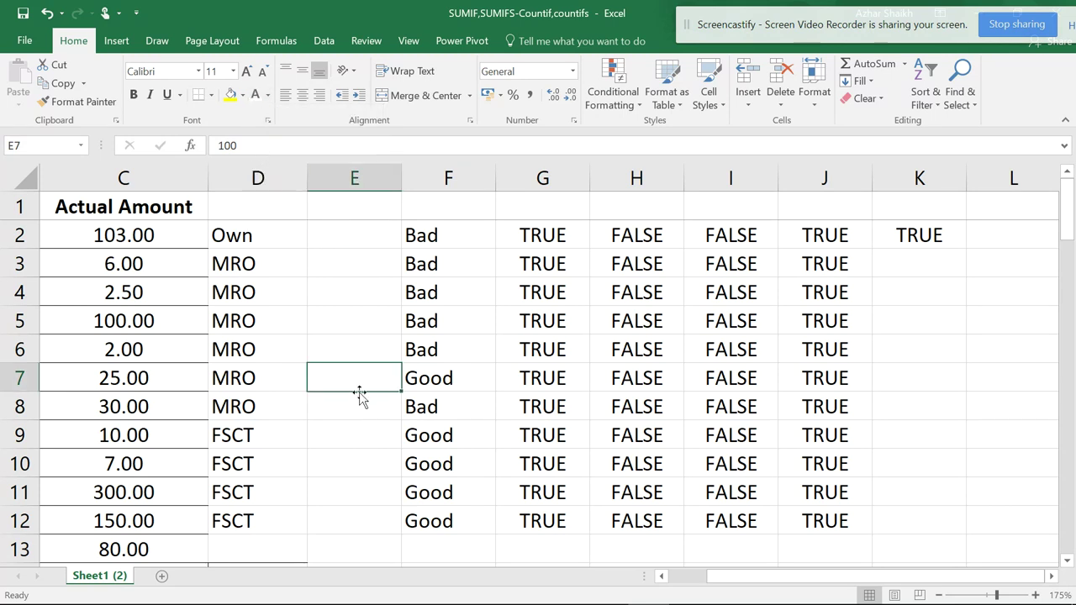
Fill K2's ISBLANK formula down to K12 and check the formula in K7.
{"action": "left_click", "coordinate": [379, 241]}
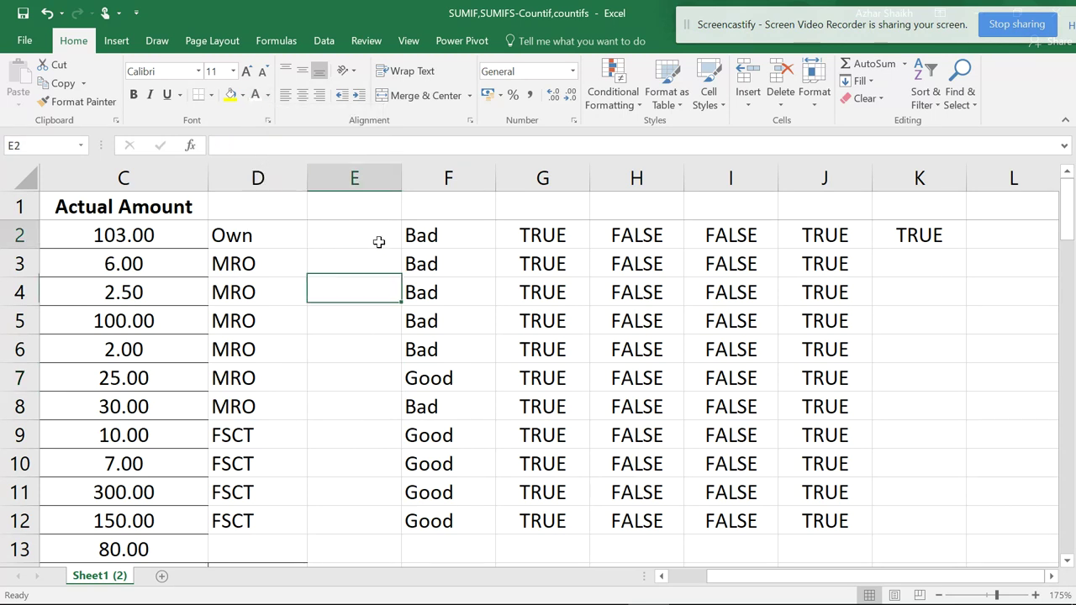
{"action": "left_click", "coordinate": [913, 235]}
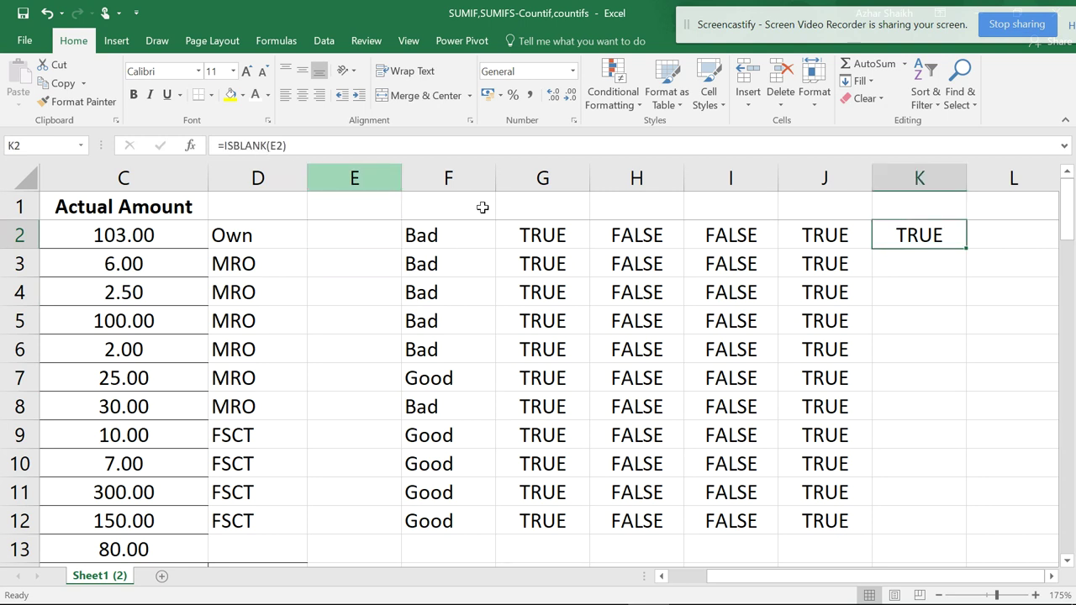
{"action": "left_click_drag", "start_coordinate": [966, 251], "coordinate": [958, 525]}
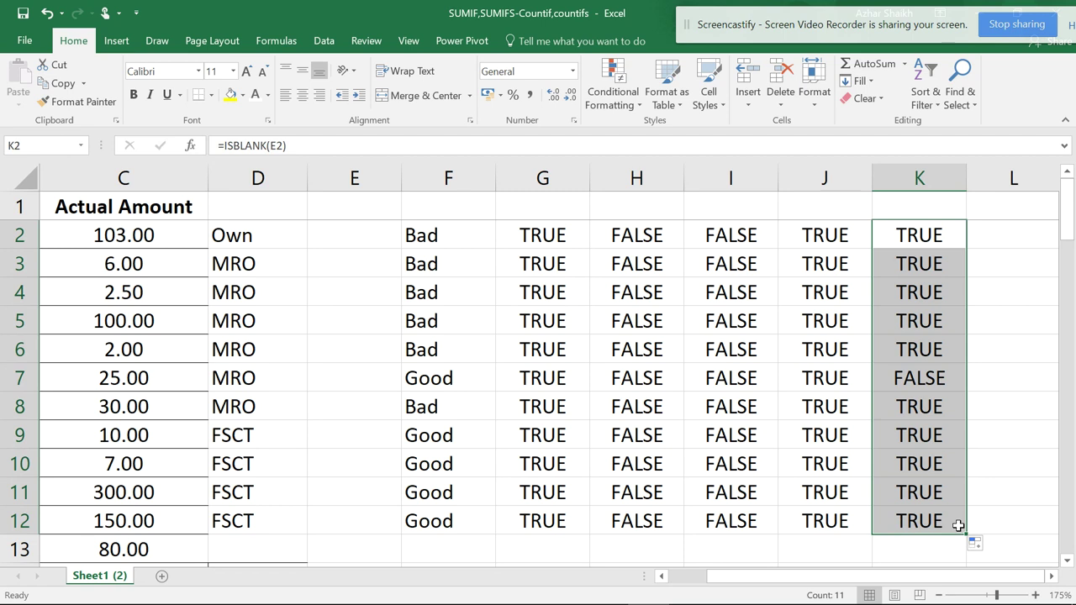
{"action": "left_click", "coordinate": [925, 382]}
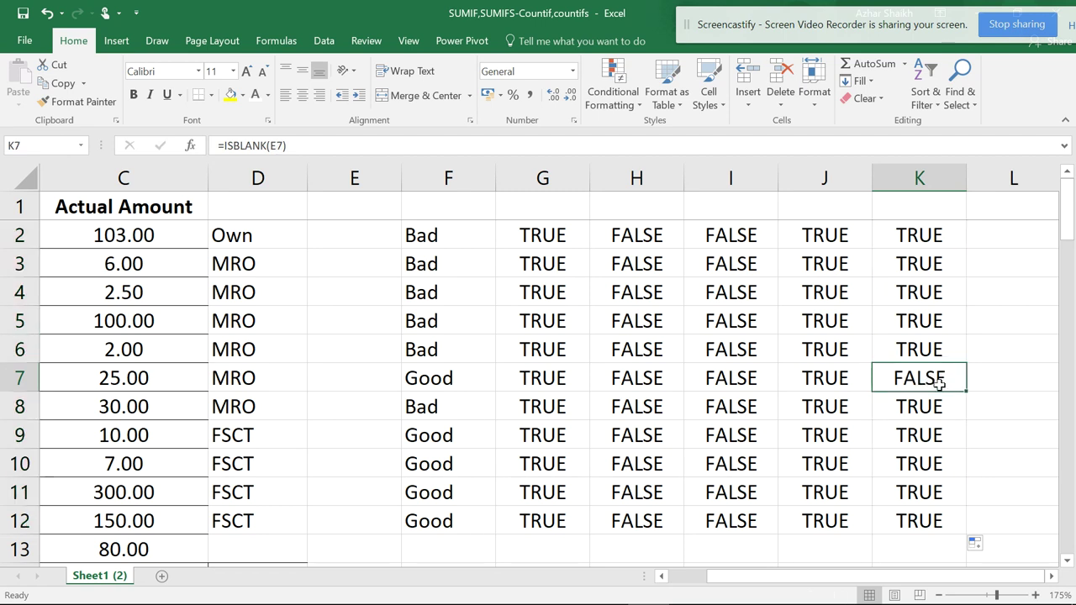
{"action": "double_click", "coordinate": [939, 383]}
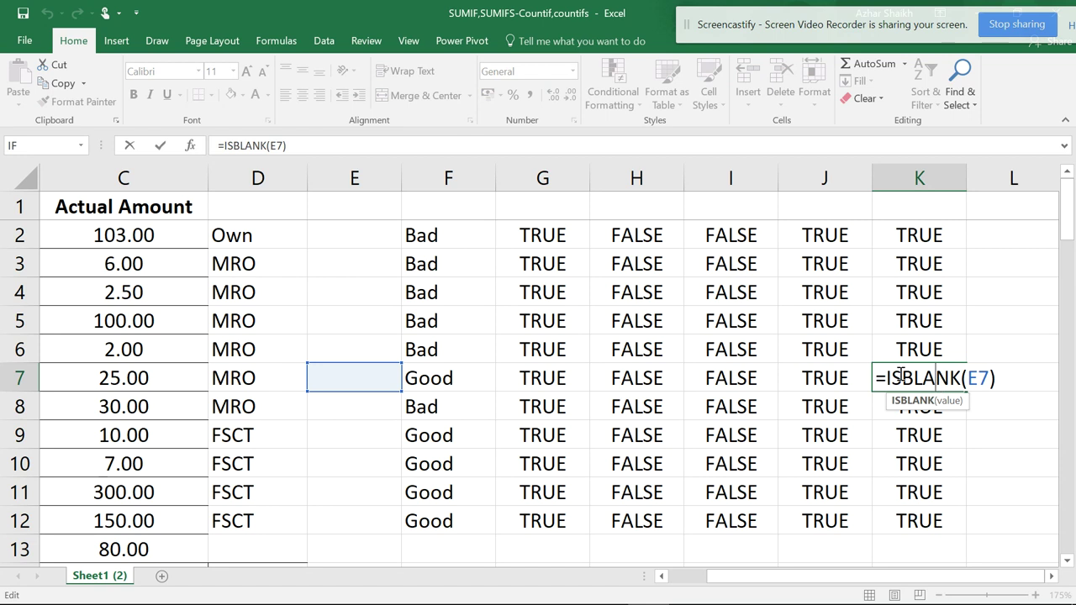
{"action": "key", "text": "Escape"}
Set the font colour of cell E7 to black.
{"action": "left_click", "coordinate": [351, 379]}
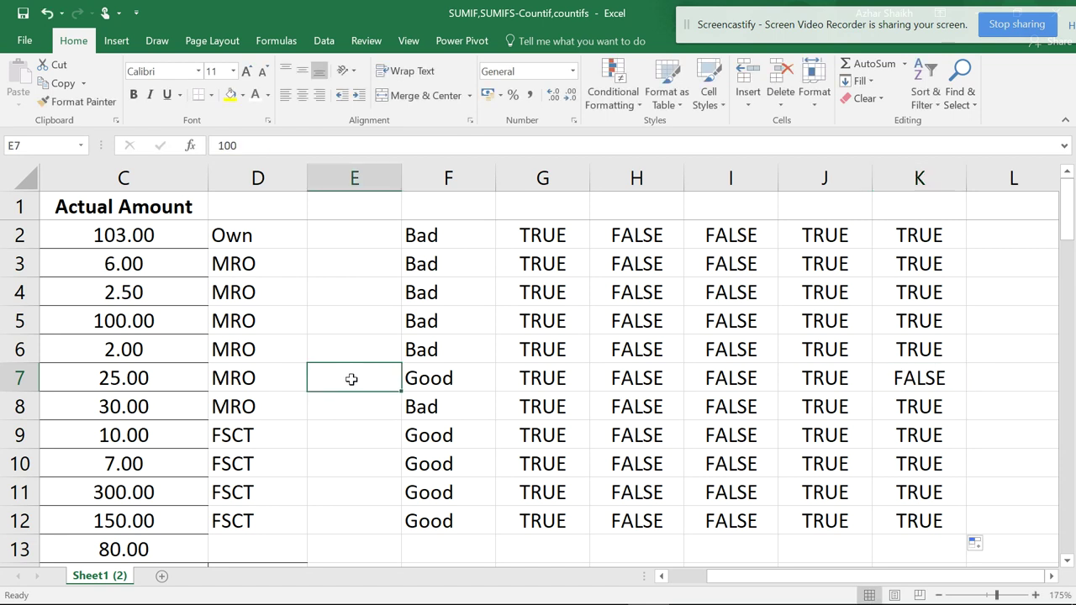
{"action": "left_click", "coordinate": [268, 96]}
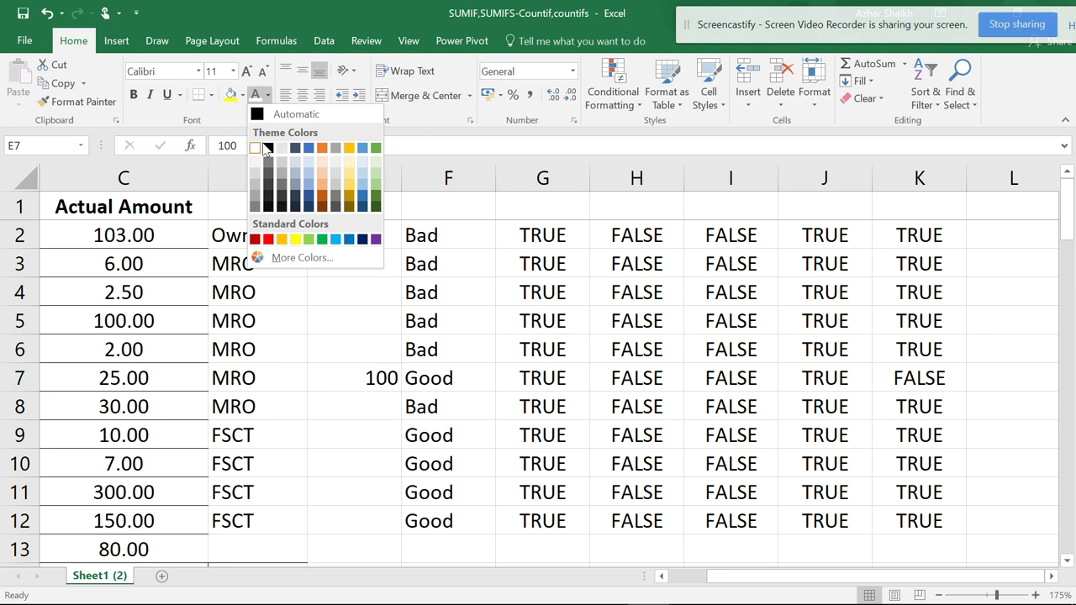
{"action": "left_click", "coordinate": [268, 149]}
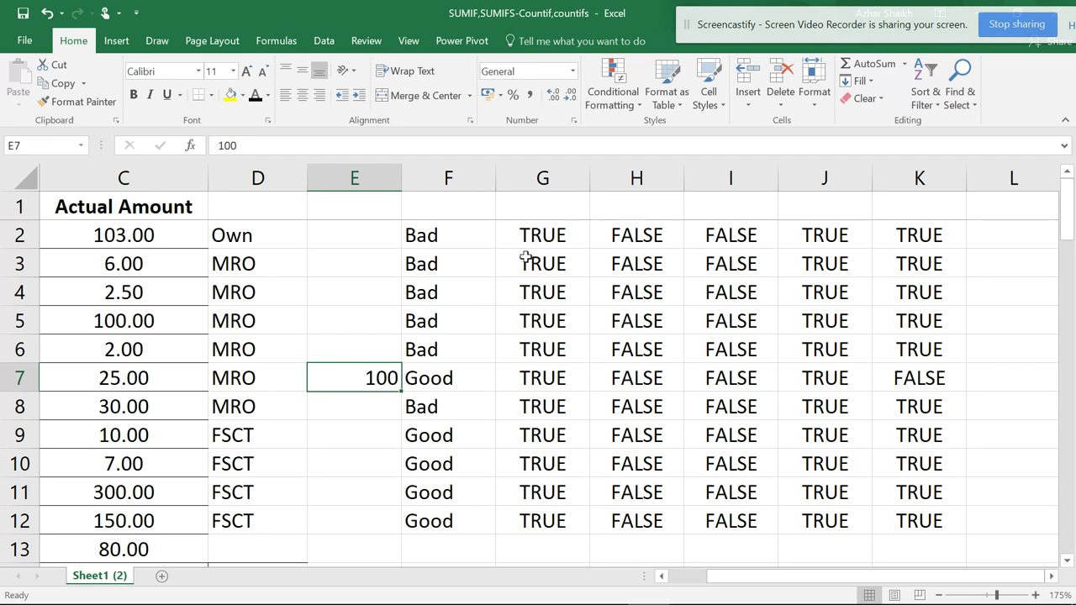
{"action": "scroll", "coordinate": [509, 266], "scroll_direction": "down", "scroll_amount": 3}
{"action": "scroll", "coordinate": [509, 266], "scroll_direction": "up", "scroll_amount": 3}
{"action": "left_click", "coordinate": [542, 236]}
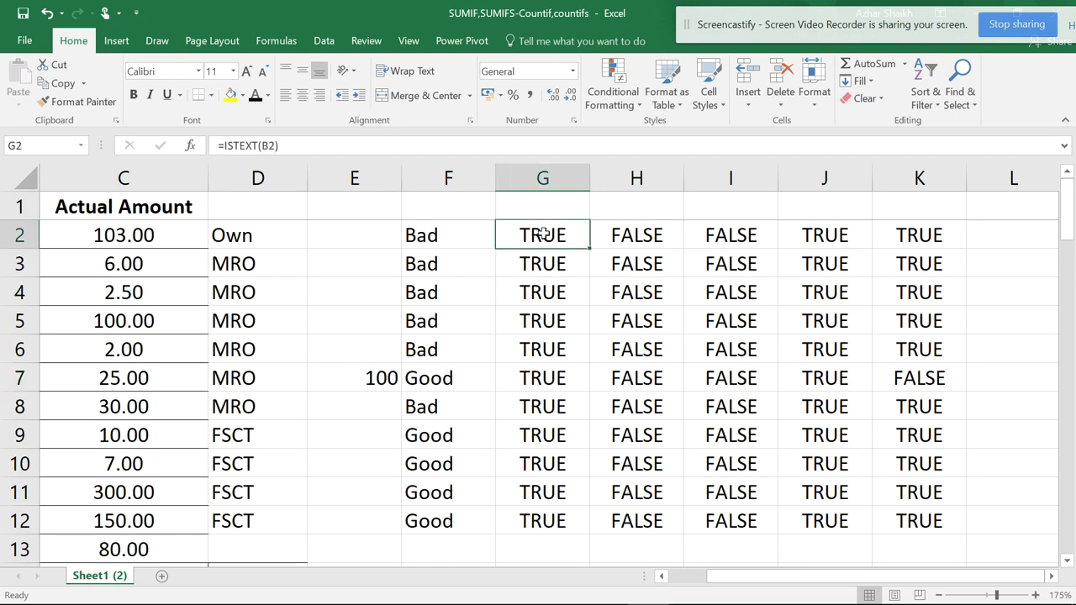
{"action": "left_click", "coordinate": [224, 146]}
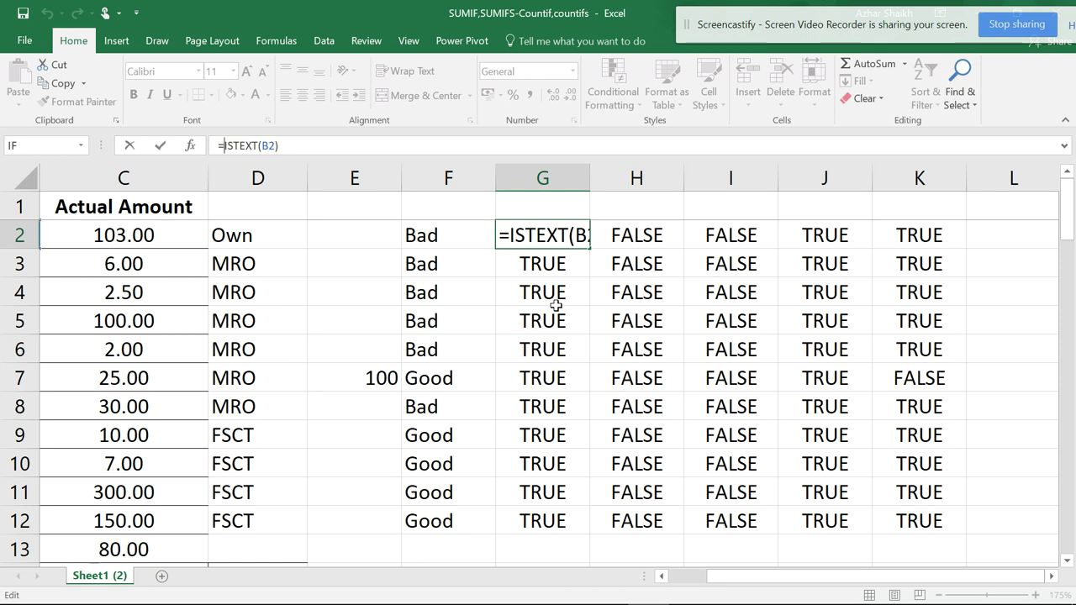
{"action": "type", "text": "if"}
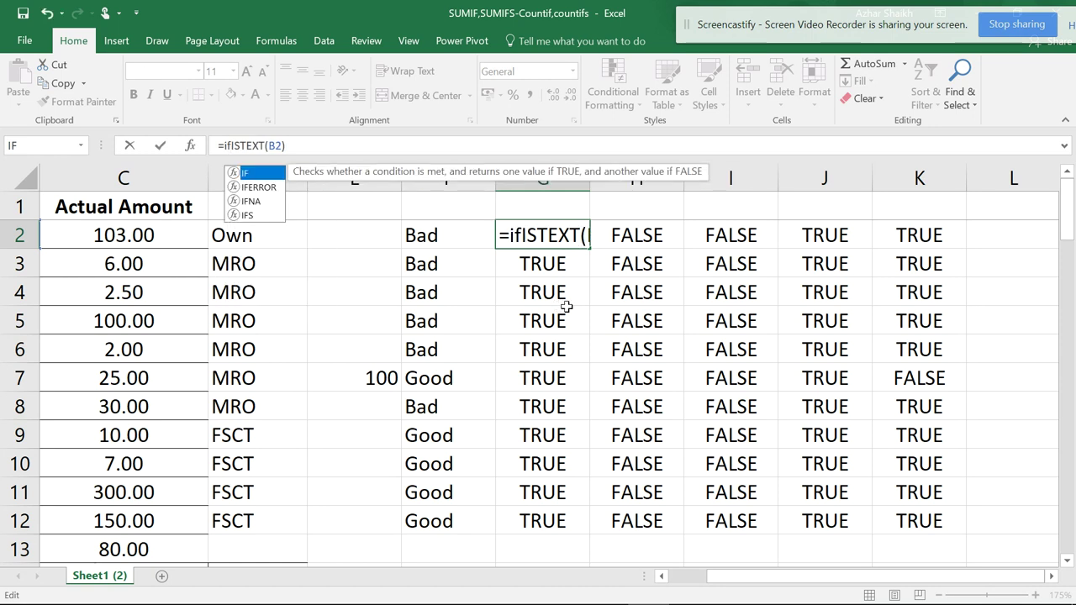
{"action": "type", "text": "("}
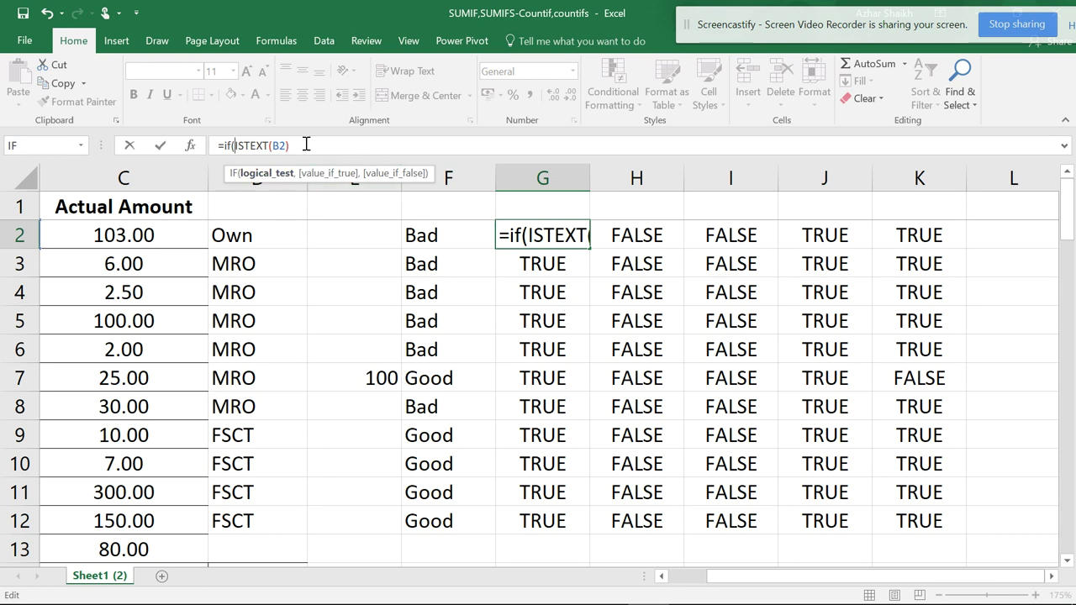
{"action": "left_click", "coordinate": [192, 145]}
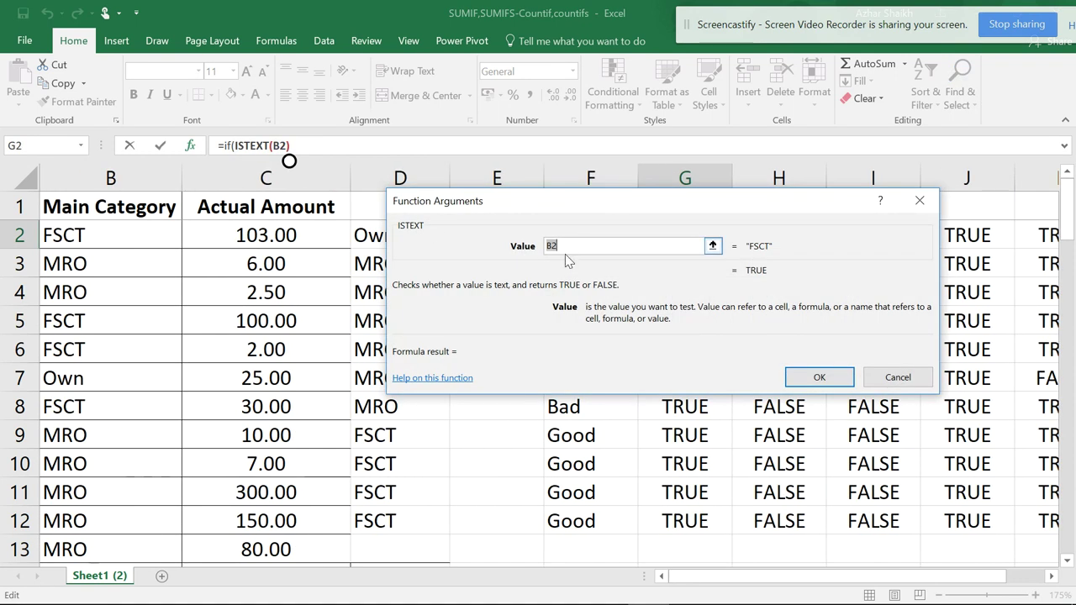
{"action": "left_click", "coordinate": [896, 377]}
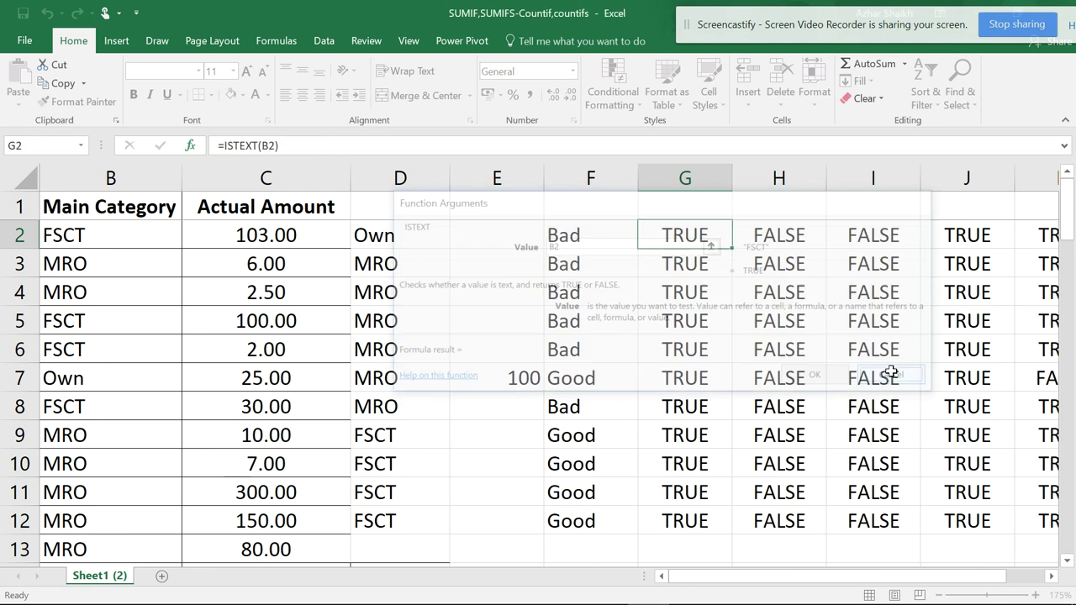
{"action": "left_click", "coordinate": [223, 145]}
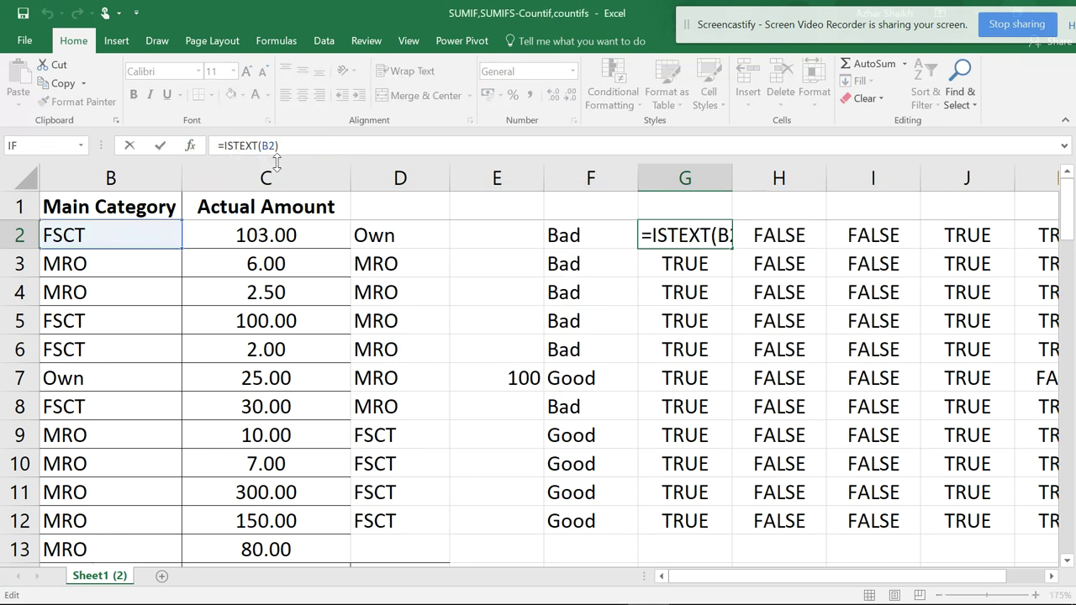
{"action": "type", "text": "if"}
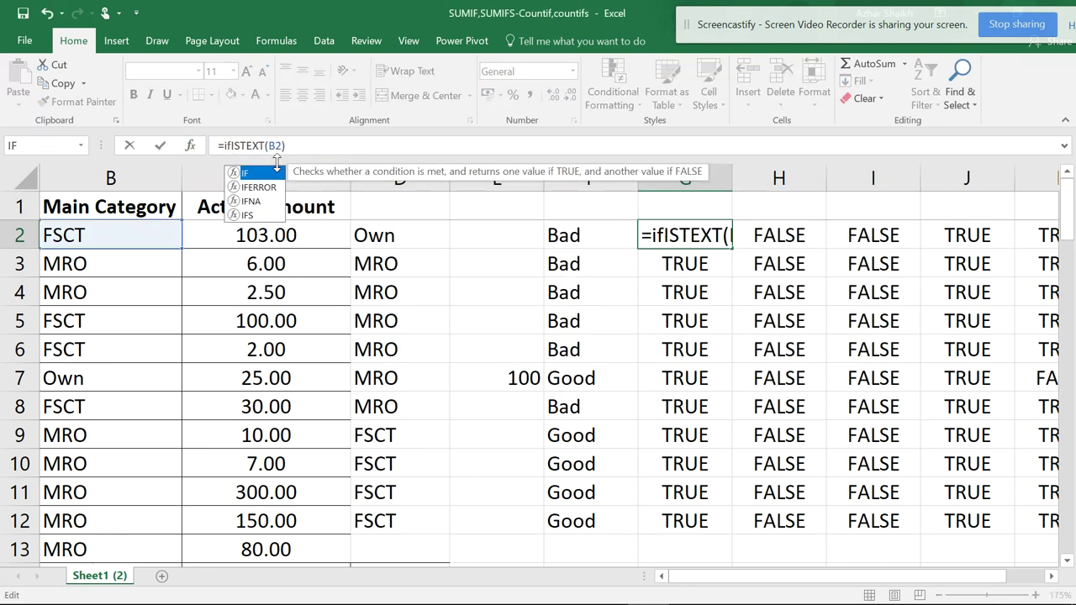
{"action": "type", "text": "("}
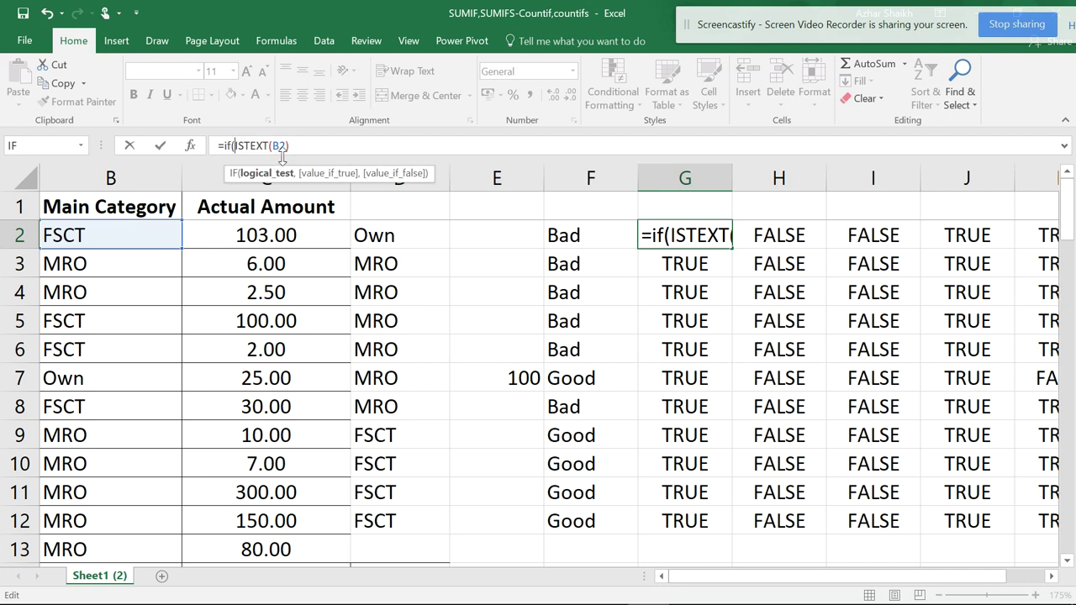
{"action": "left_click", "coordinate": [191, 147]}
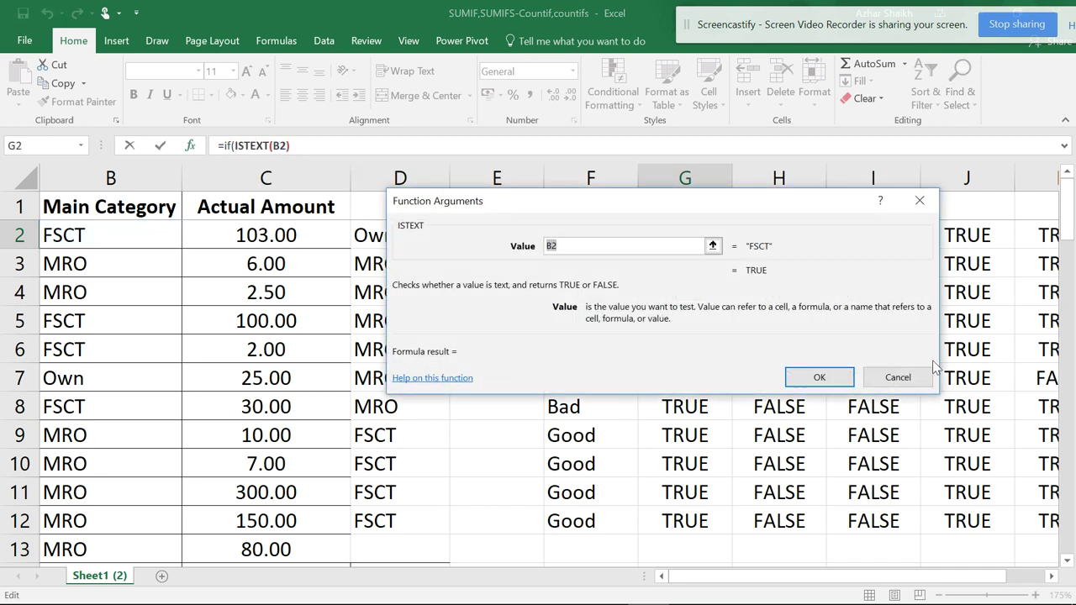
{"action": "left_click", "coordinate": [904, 377]}
Wrap G2's ISTEXT(B2) test in an IF formula returning "Happy" when true and "Sad" when false.
{"action": "left_click", "coordinate": [223, 145]}
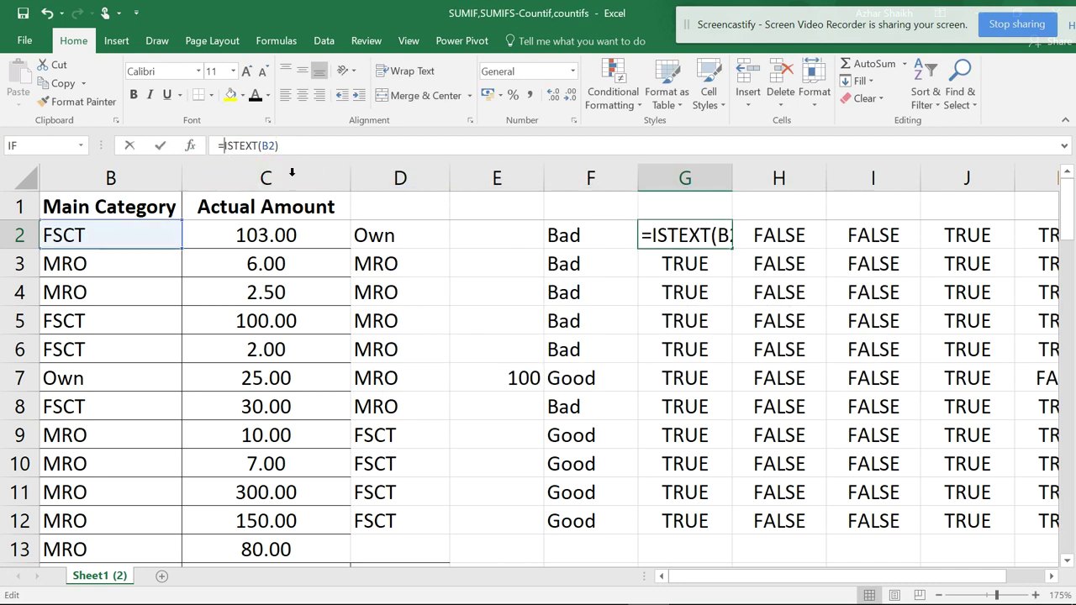
{"action": "type", "text": "if"}
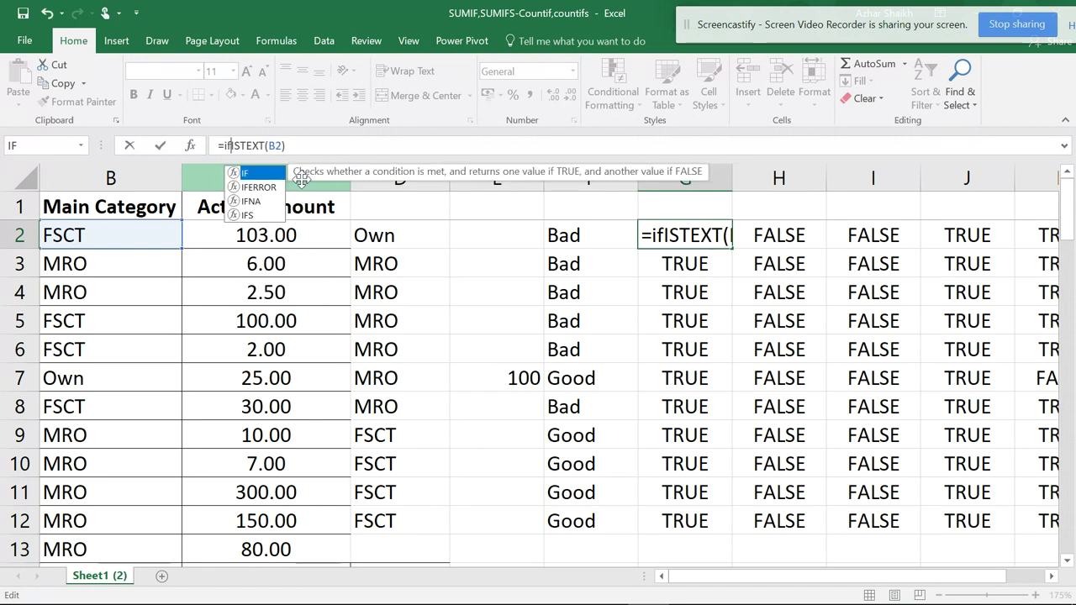
{"action": "type", "text": "("}
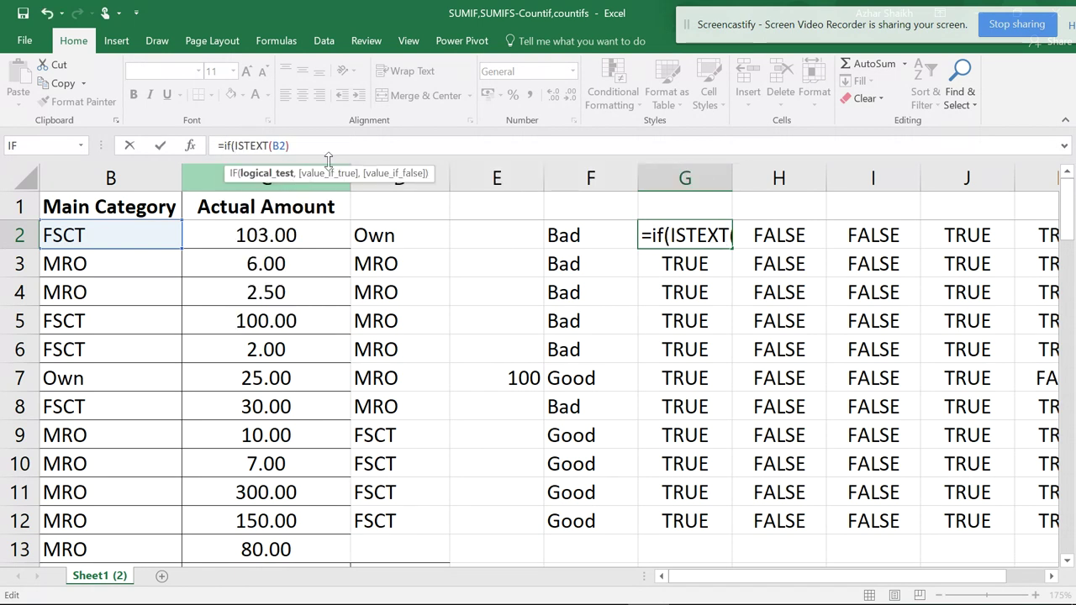
{"action": "left_click", "coordinate": [300, 145]}
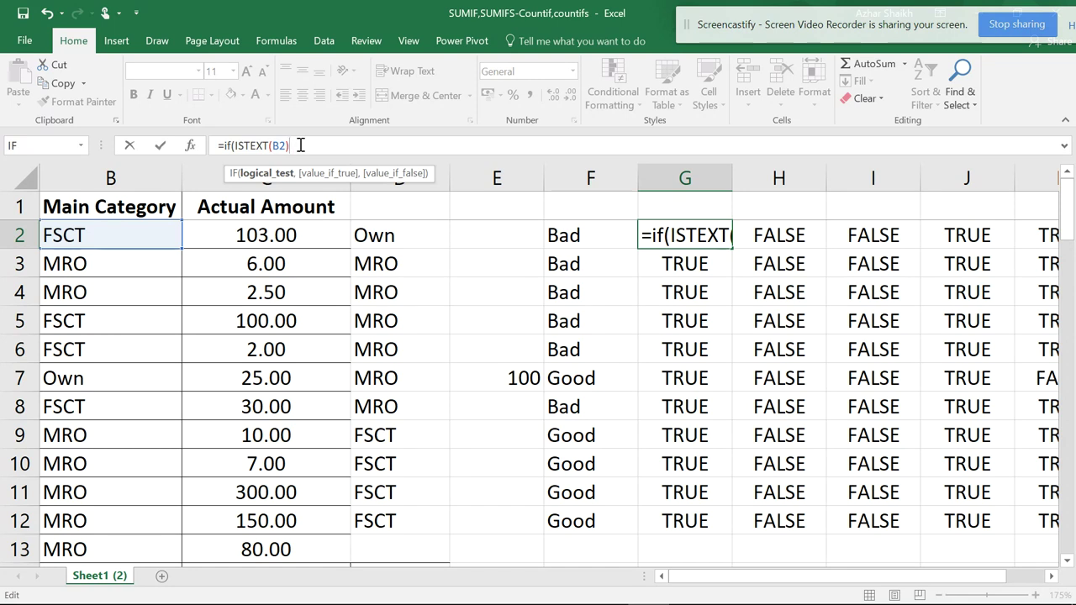
{"action": "type", "text": ","}
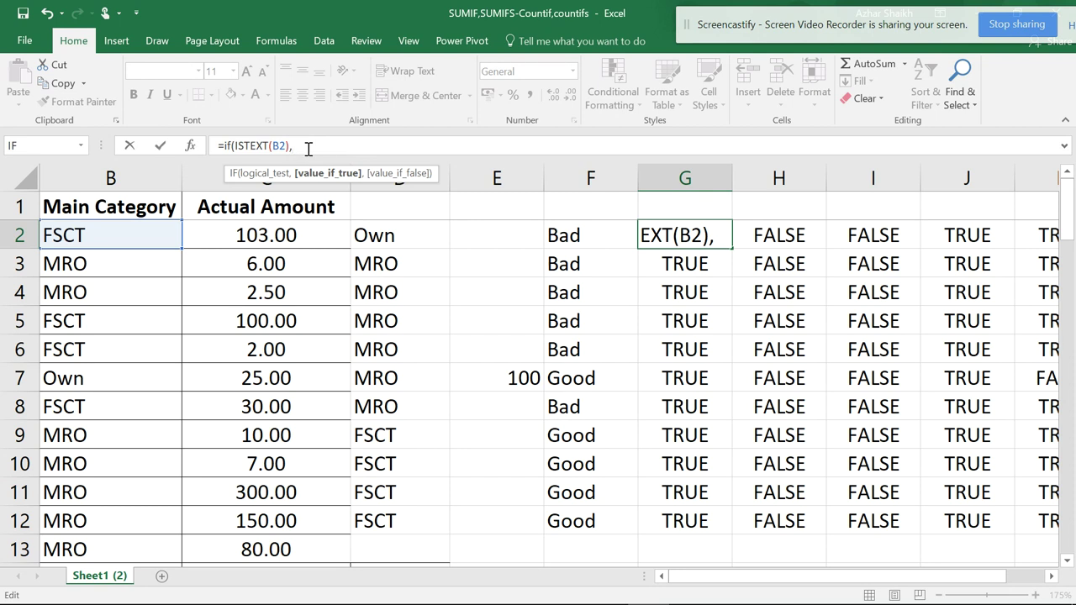
{"action": "type", "text": "\"ha"}
{"action": "key", "text": "BackSpace"}
{"action": "key", "text": "BackSpace"}
{"action": "type", "text": "Happ"}
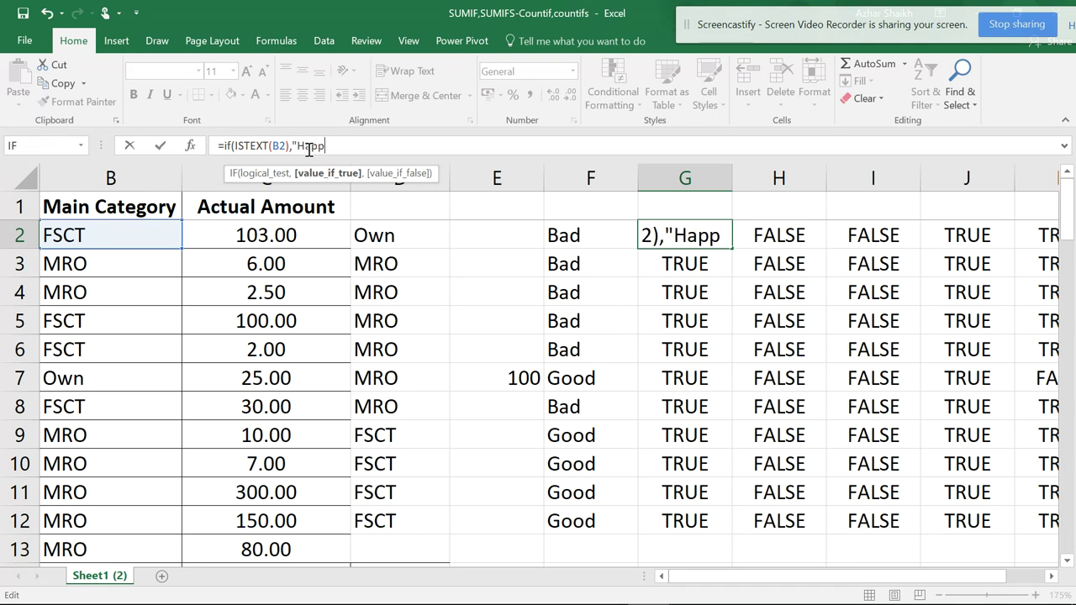
{"action": "type", "text": "y\","}
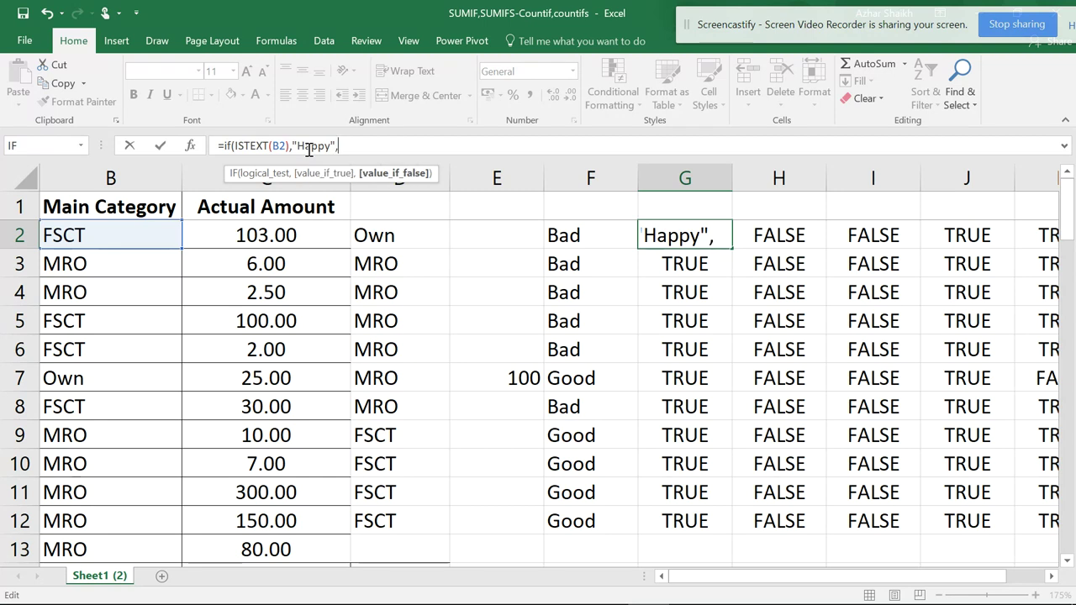
{"action": "type", "text": "\"S"}
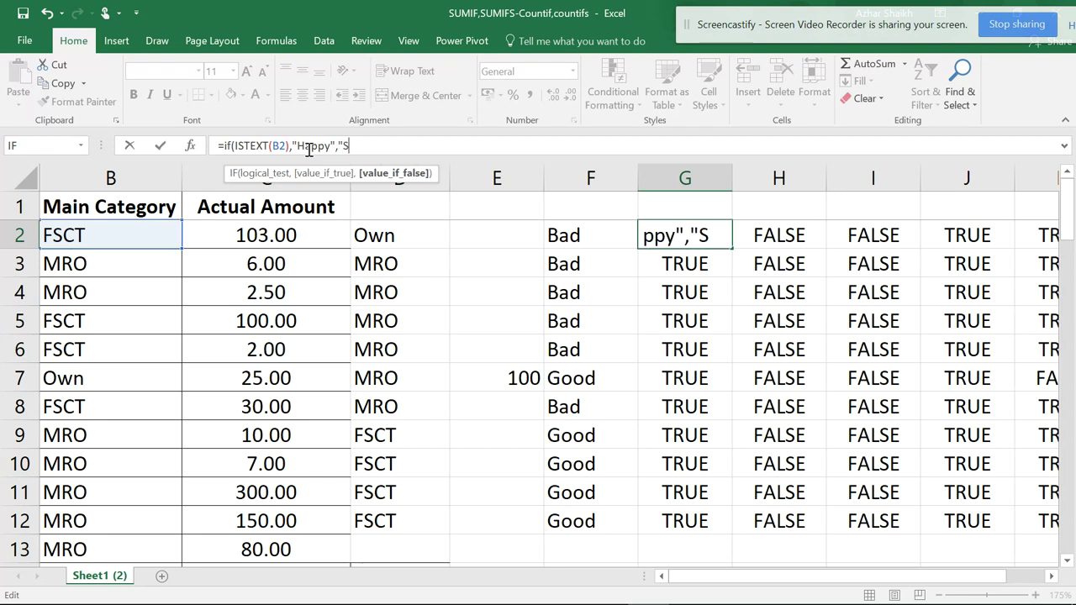
{"action": "type", "text": "ad\")"}
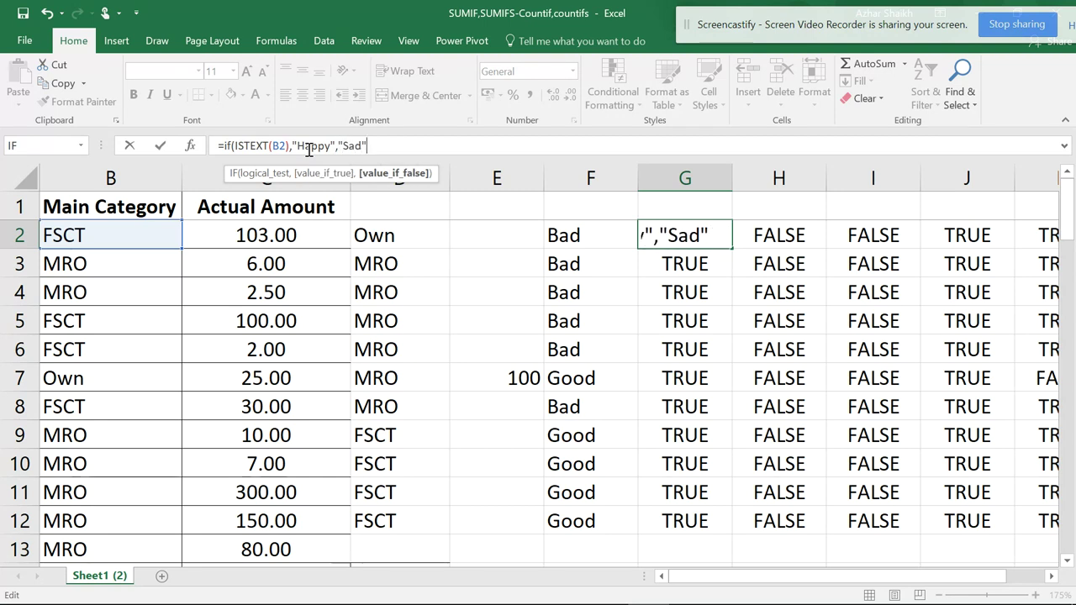
{"action": "key", "text": "Return"}
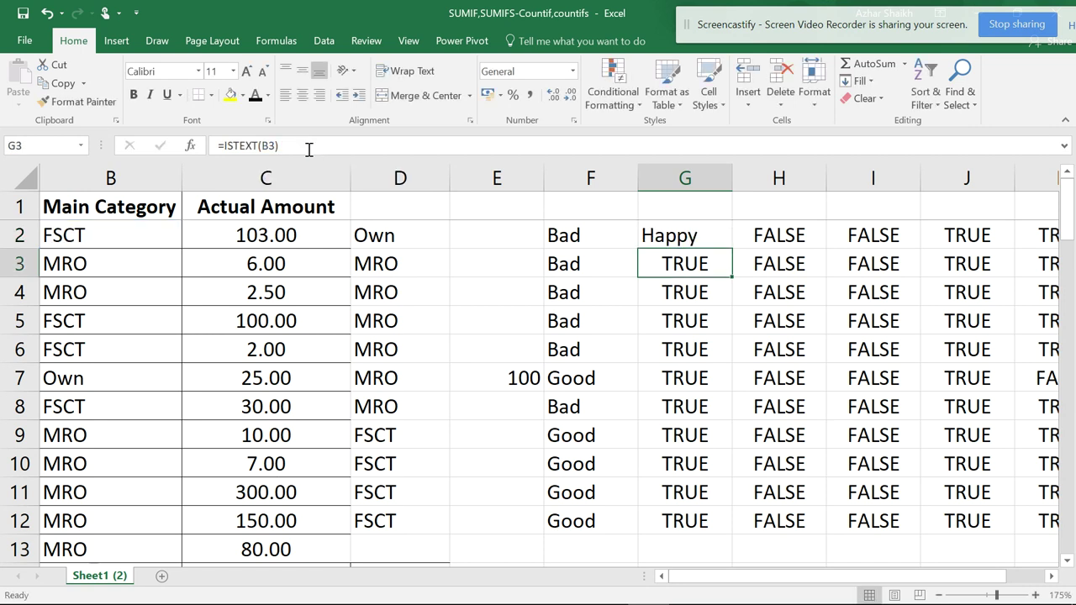
Fill G2's IF and ISTEXT formula down to G12.
{"action": "left_click", "coordinate": [704, 237]}
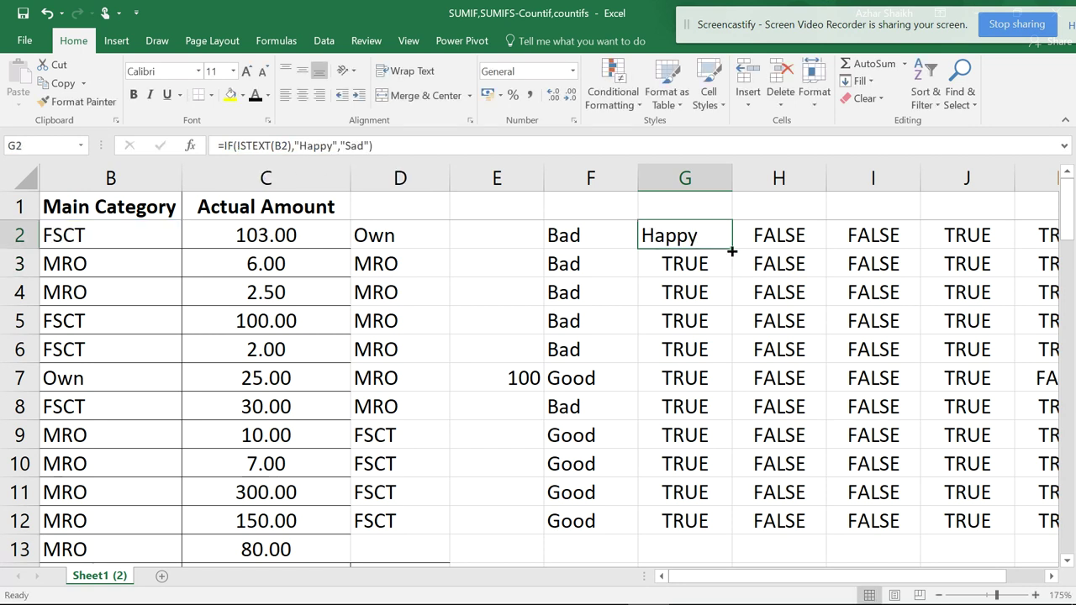
{"action": "left_click_drag", "start_coordinate": [731, 249], "coordinate": [713, 521]}
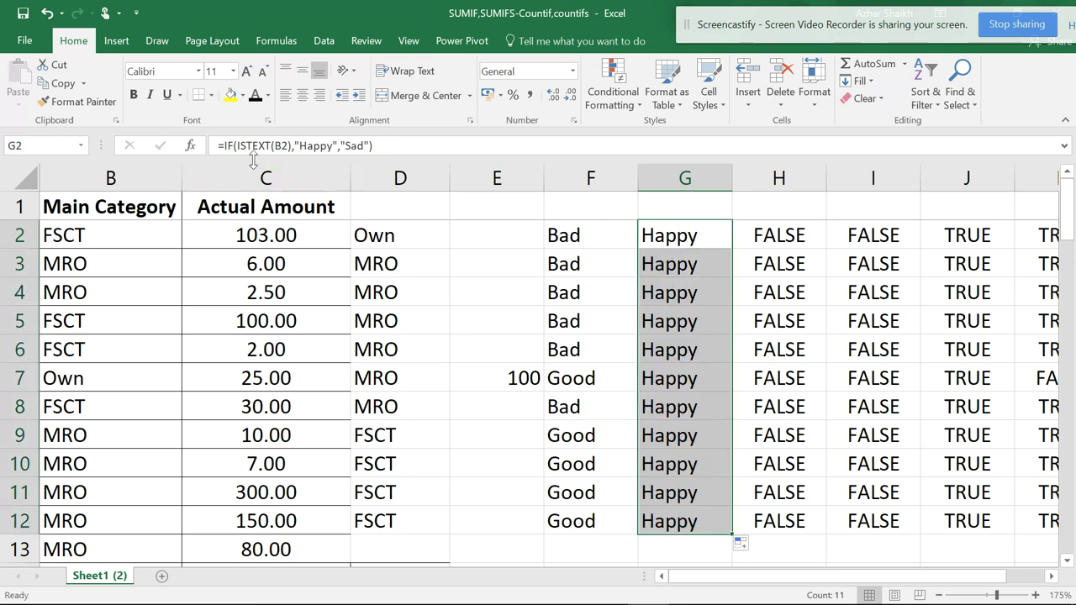
{"action": "left_click", "coordinate": [689, 236]}
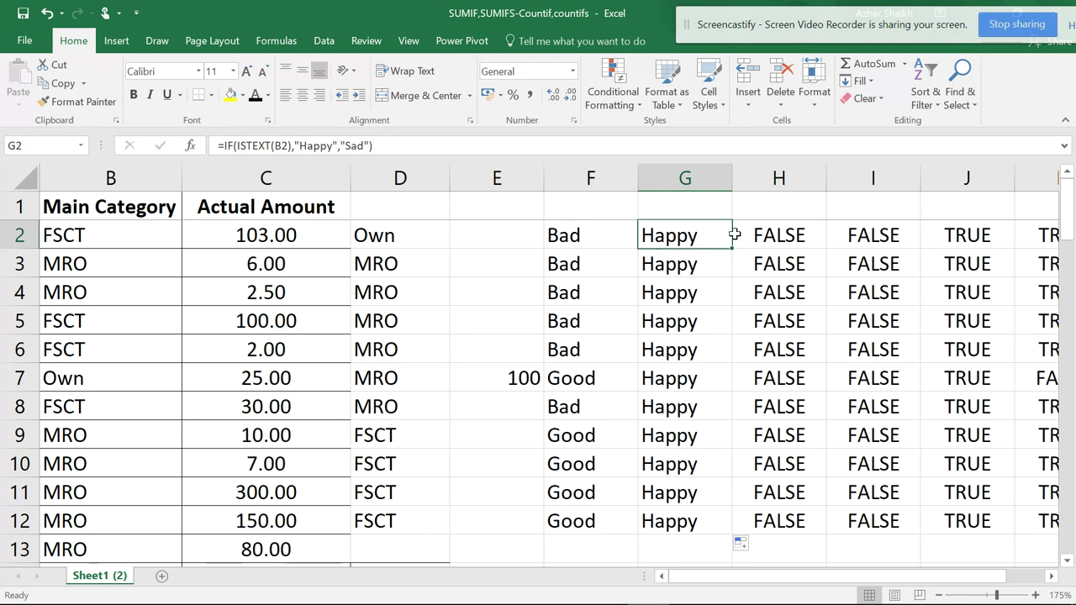
{"action": "scroll", "coordinate": [732, 239], "scroll_direction": "down", "scroll_amount": 2}
{"action": "scroll", "coordinate": [732, 239], "scroll_direction": "down", "scroll_amount": 2}
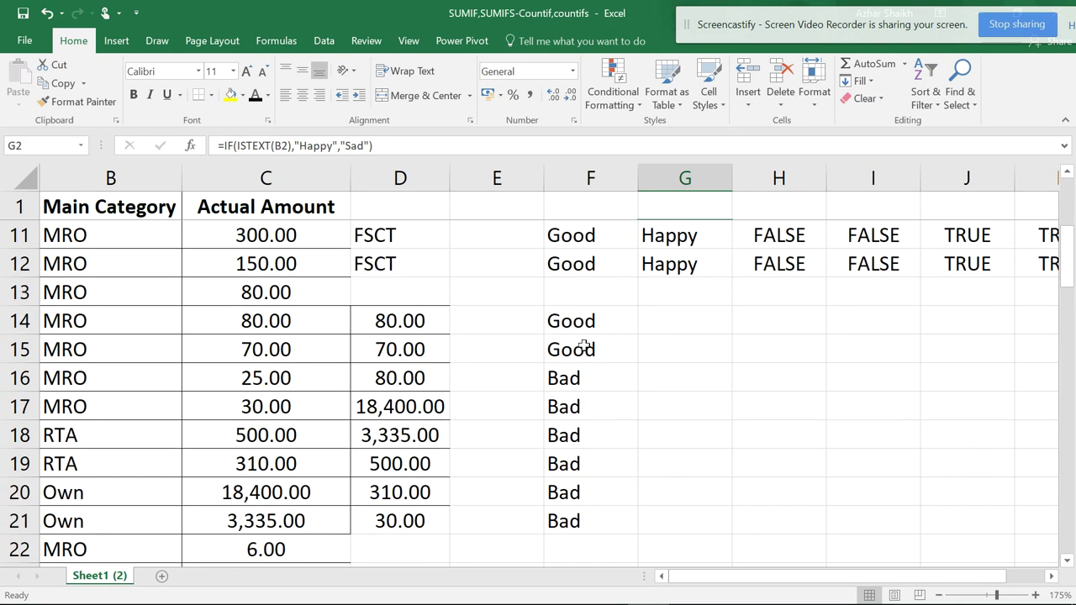
{"action": "scroll", "coordinate": [656, 316], "scroll_direction": "up", "scroll_amount": 3}
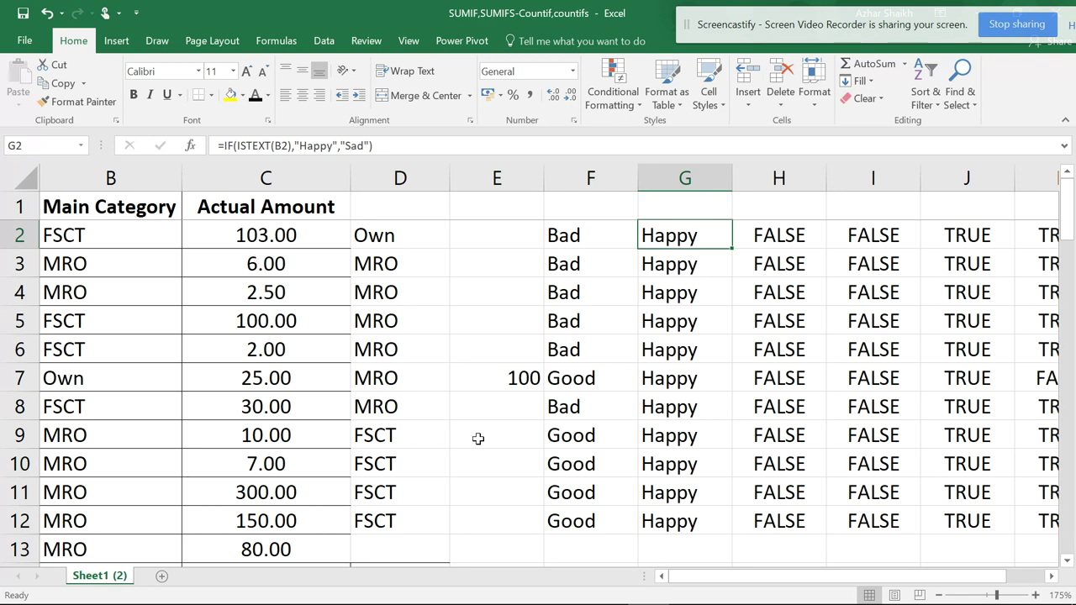
{"action": "scroll", "coordinate": [454, 422], "scroll_direction": "down", "scroll_amount": 1}
{"action": "scroll", "coordinate": [361, 353], "scroll_direction": "up", "scroll_amount": 1}
{"action": "scroll", "coordinate": [498, 269], "scroll_direction": "down", "scroll_amount": 4}
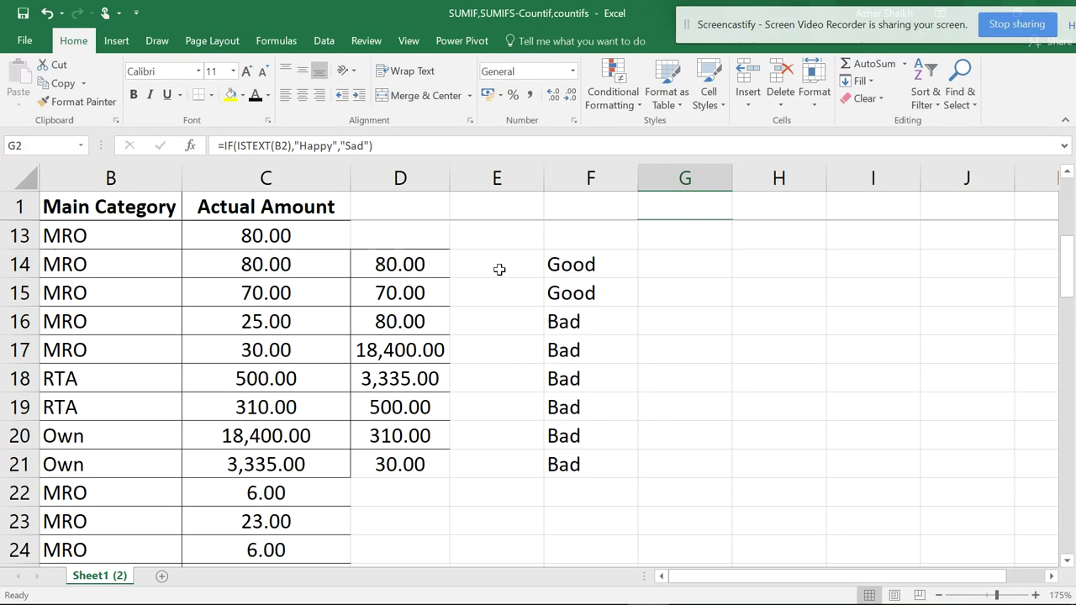
{"action": "scroll", "coordinate": [499, 269], "scroll_direction": "up", "scroll_amount": 2}
{"action": "scroll", "coordinate": [499, 269], "scroll_direction": "up", "scroll_amount": 2}
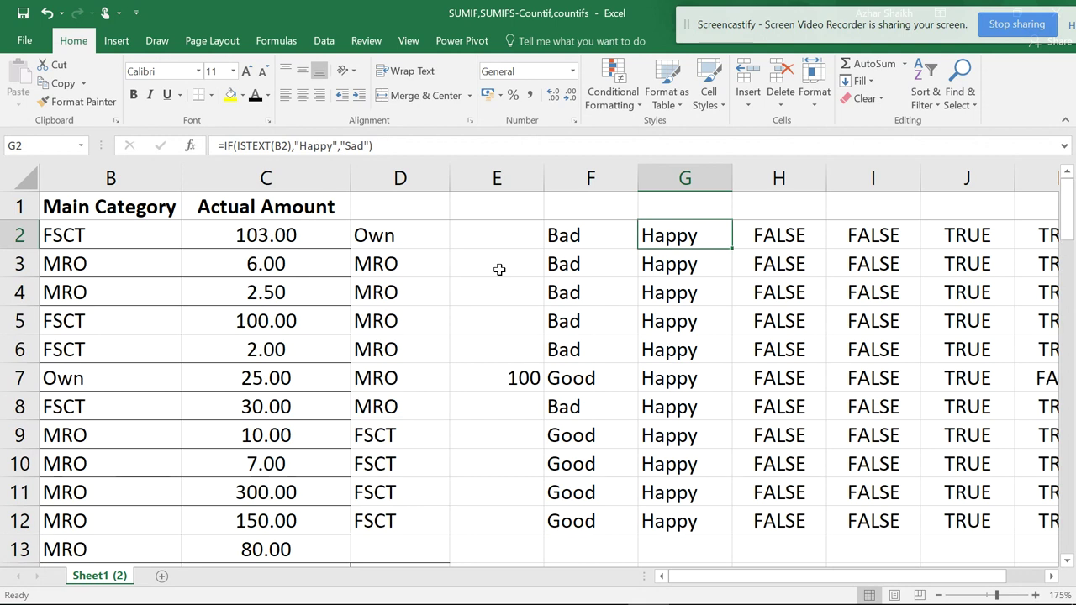